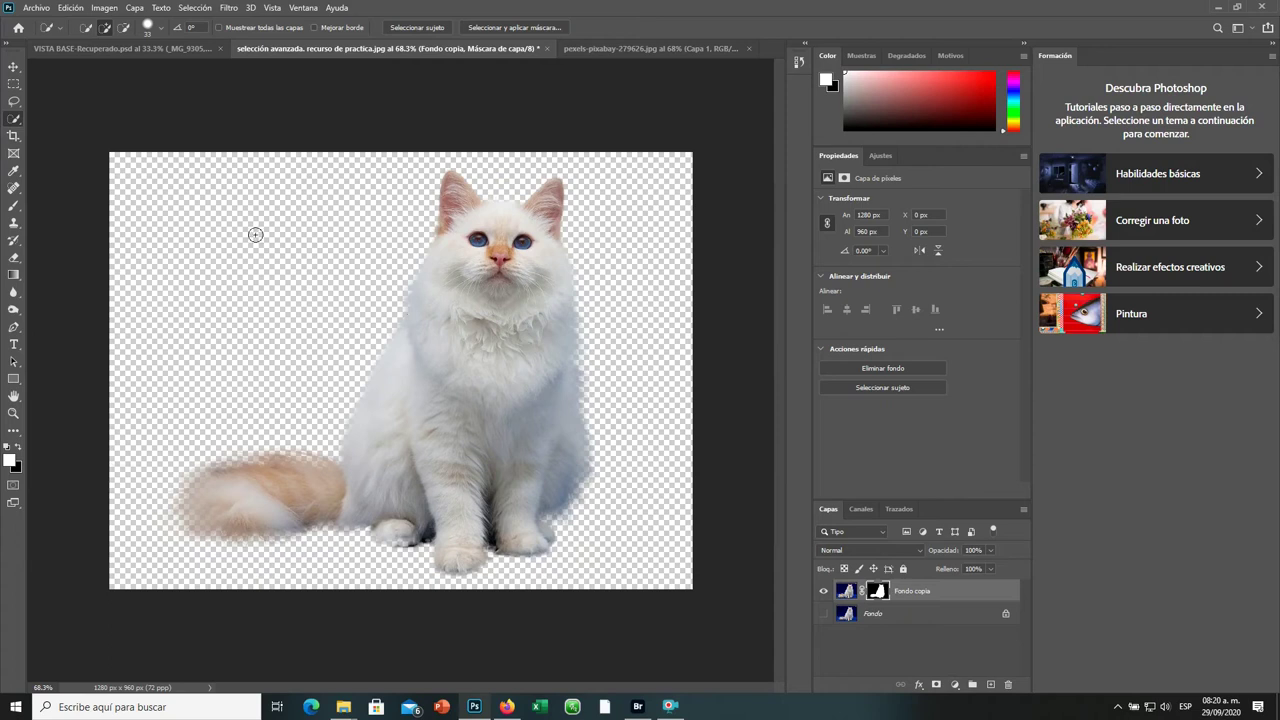
Step: Drag the cut-out cat layer into the forest scene, accepting both colour-profile prompts
{"action": "left_click", "coordinate": [12, 67]}
{"action": "mouse_move", "coordinate": [452, 257]}
{"action": "left_mouse_down"}
{"action": "mouse_move", "coordinate": [620, 58]}
{"action": "mouse_move", "coordinate": [425, 380]}
{"action": "left_mouse_up"}
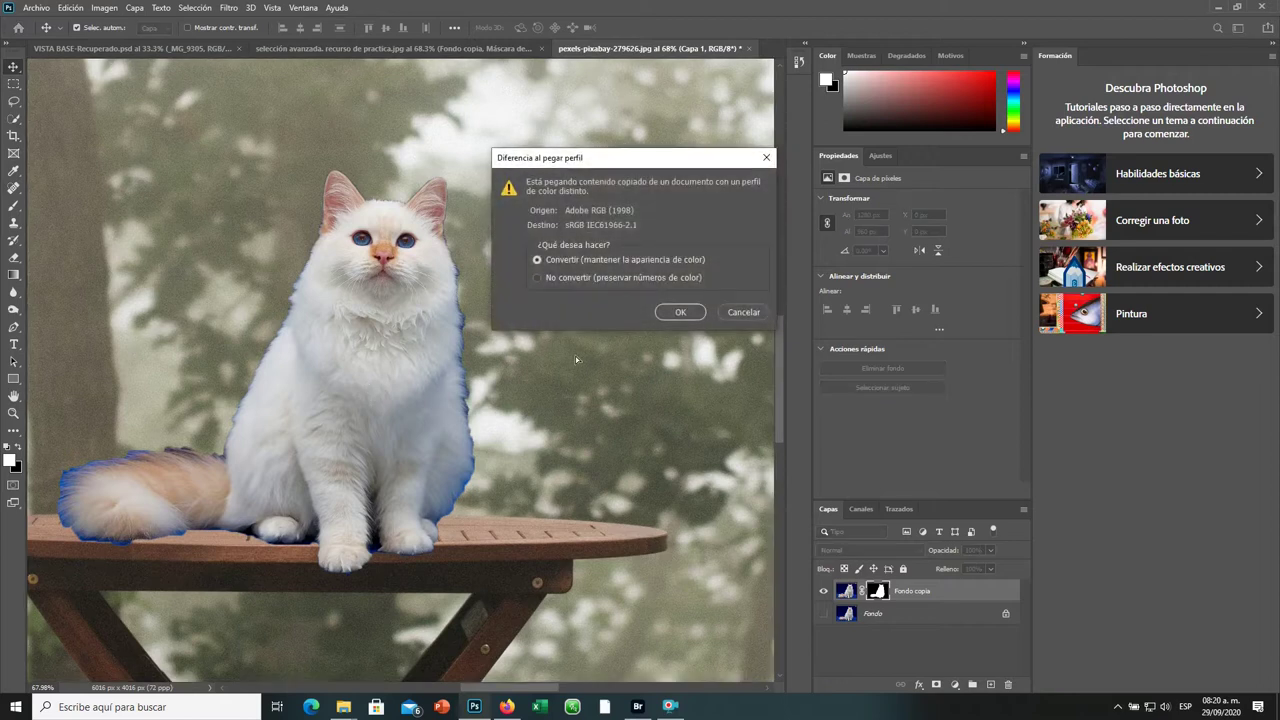
{"action": "left_click", "coordinate": [694, 312]}
{"action": "left_click", "coordinate": [688, 281]}
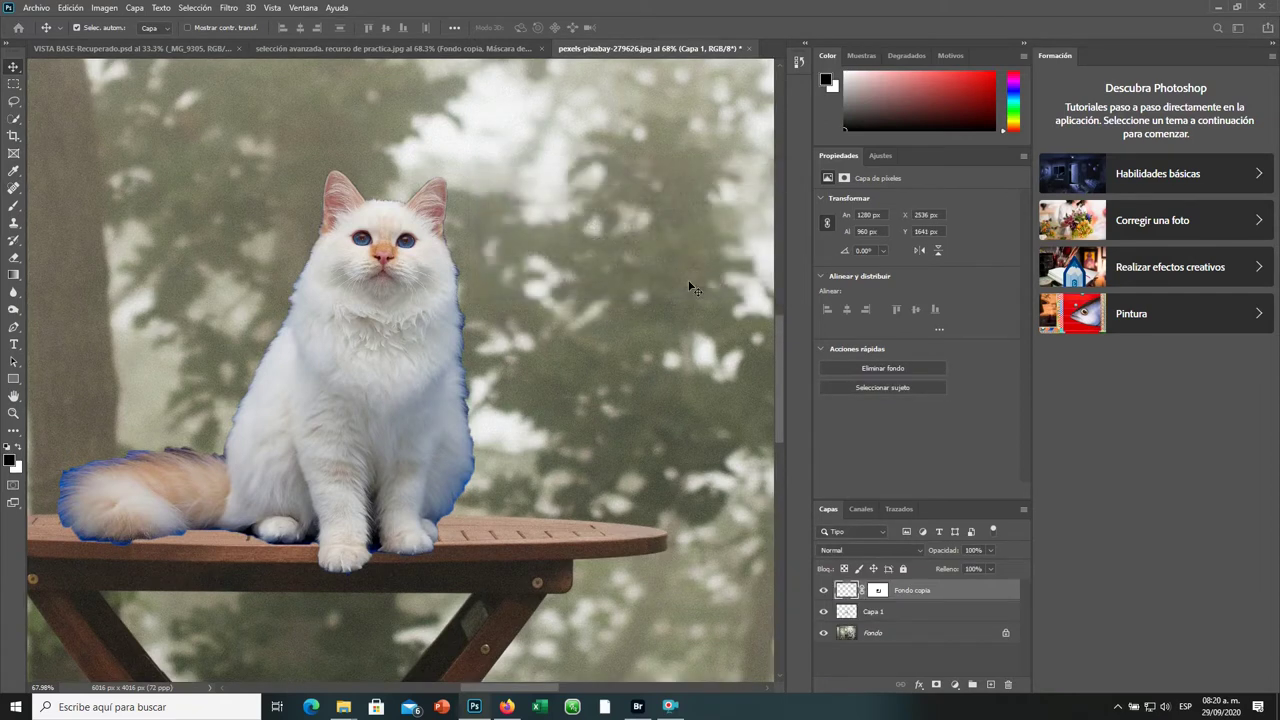
Step: Place the second cat on the table to the right of the first cat
{"action": "left_click_drag", "start_coordinate": [449, 415], "coordinate": [571, 411]}
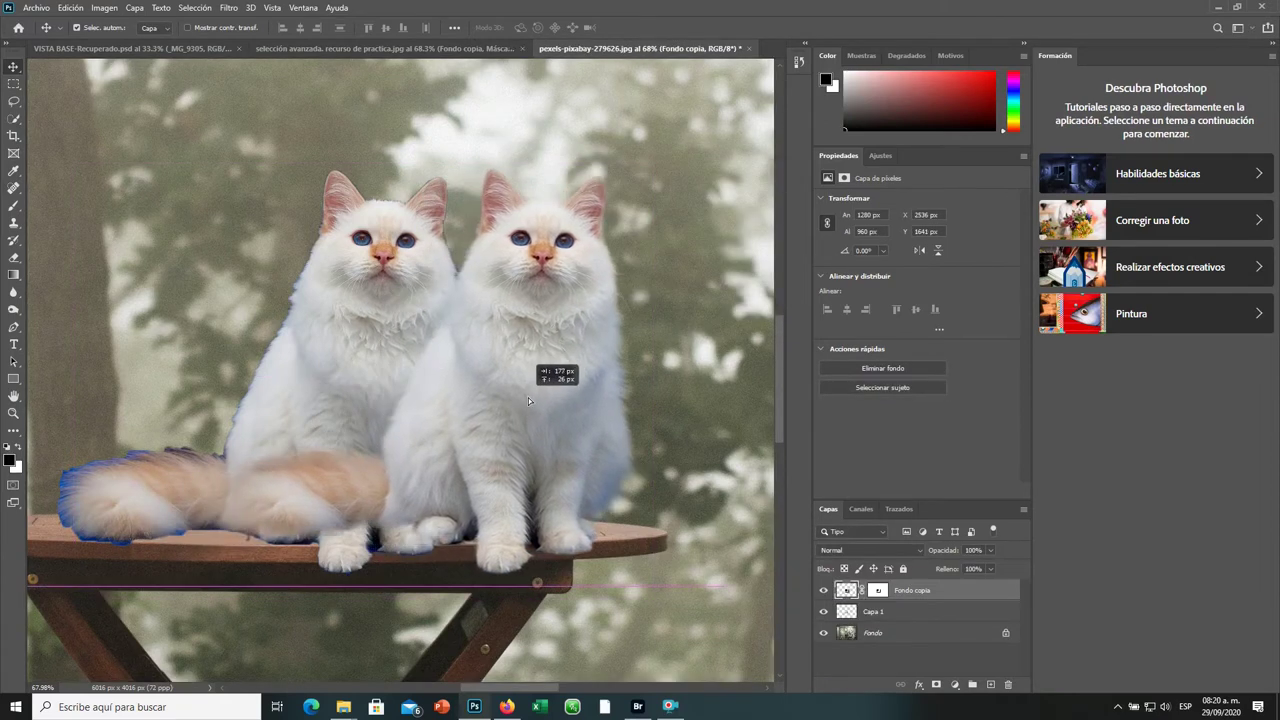
{"action": "left_click_drag", "start_coordinate": [571, 410], "coordinate": [570, 406]}
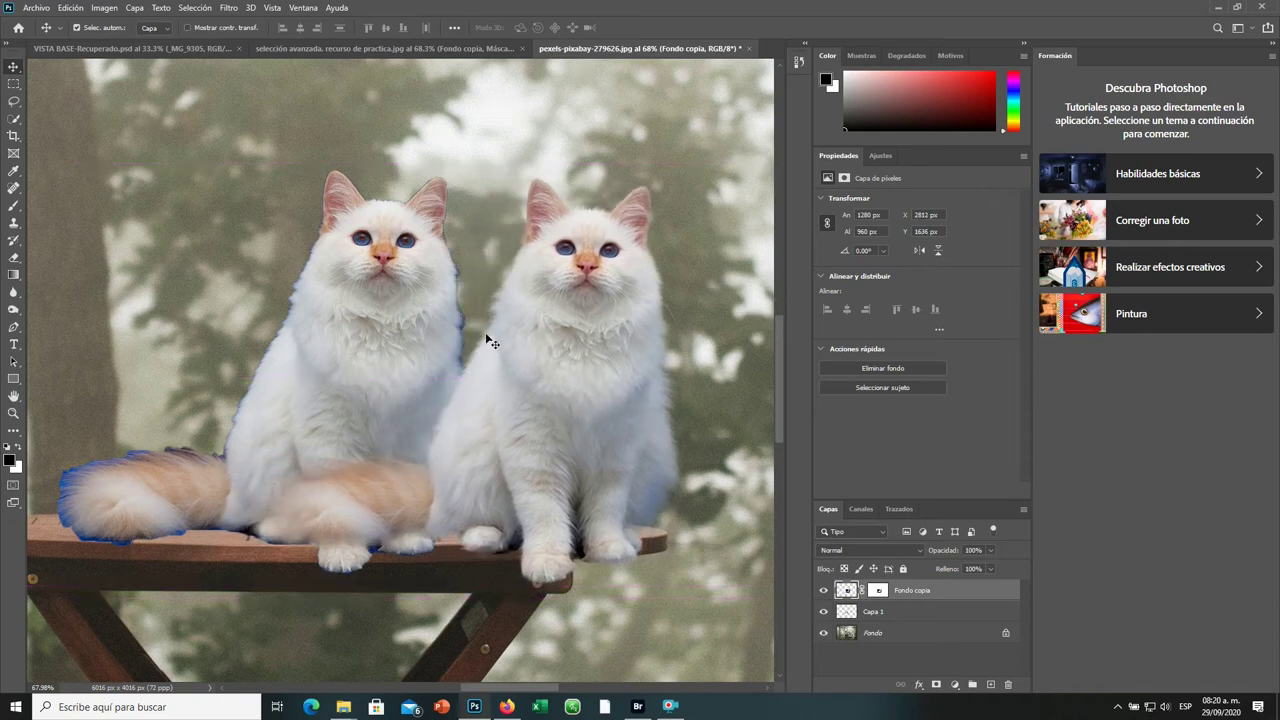
{"action": "scroll", "coordinate": [672, 455], "scroll_direction": "up", "scroll_amount": 3}
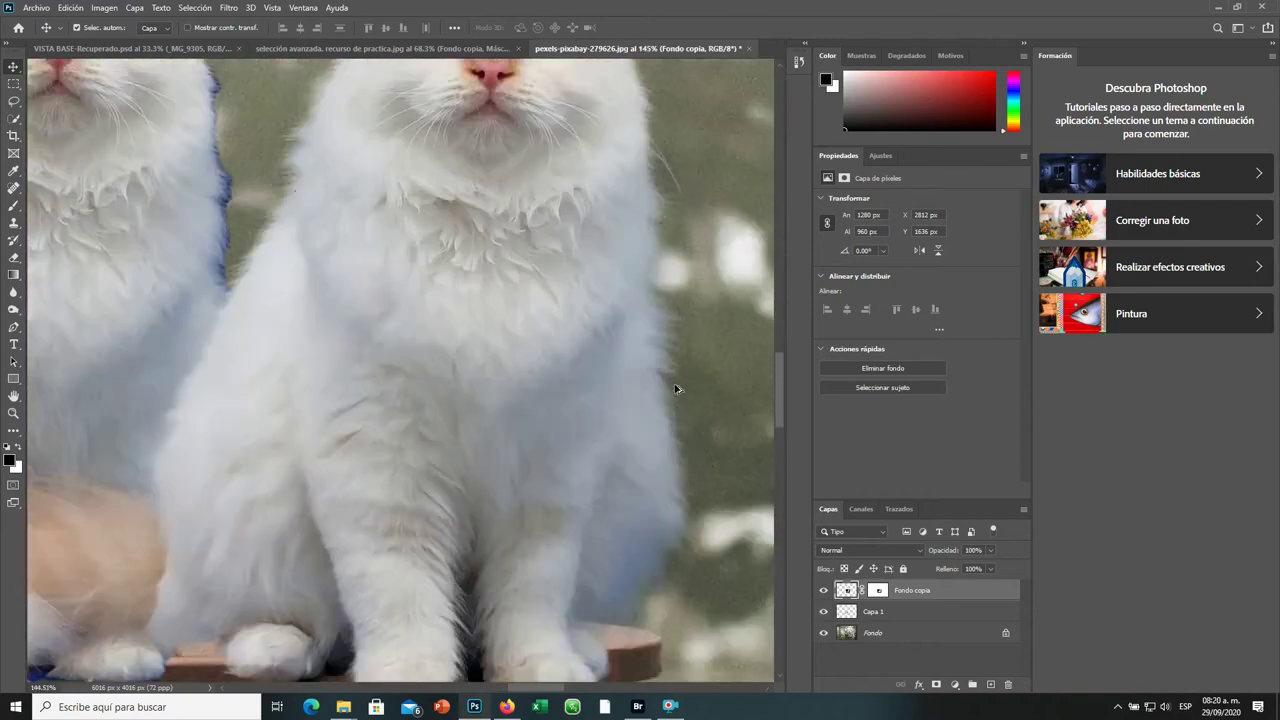
{"action": "scroll", "coordinate": [676, 400], "scroll_direction": "up", "scroll_amount": 3}
{"action": "scroll", "coordinate": [672, 380], "scroll_direction": "up", "scroll_amount": 3}
{"action": "scroll", "coordinate": [666, 372], "scroll_direction": "up", "scroll_amount": 2}
{"action": "mouse_move", "coordinate": [671, 298]}
{"action": "left_mouse_down"}
{"action": "mouse_move", "coordinate": [611, 508]}
{"action": "mouse_move", "coordinate": [588, 390]}
{"action": "left_mouse_up"}
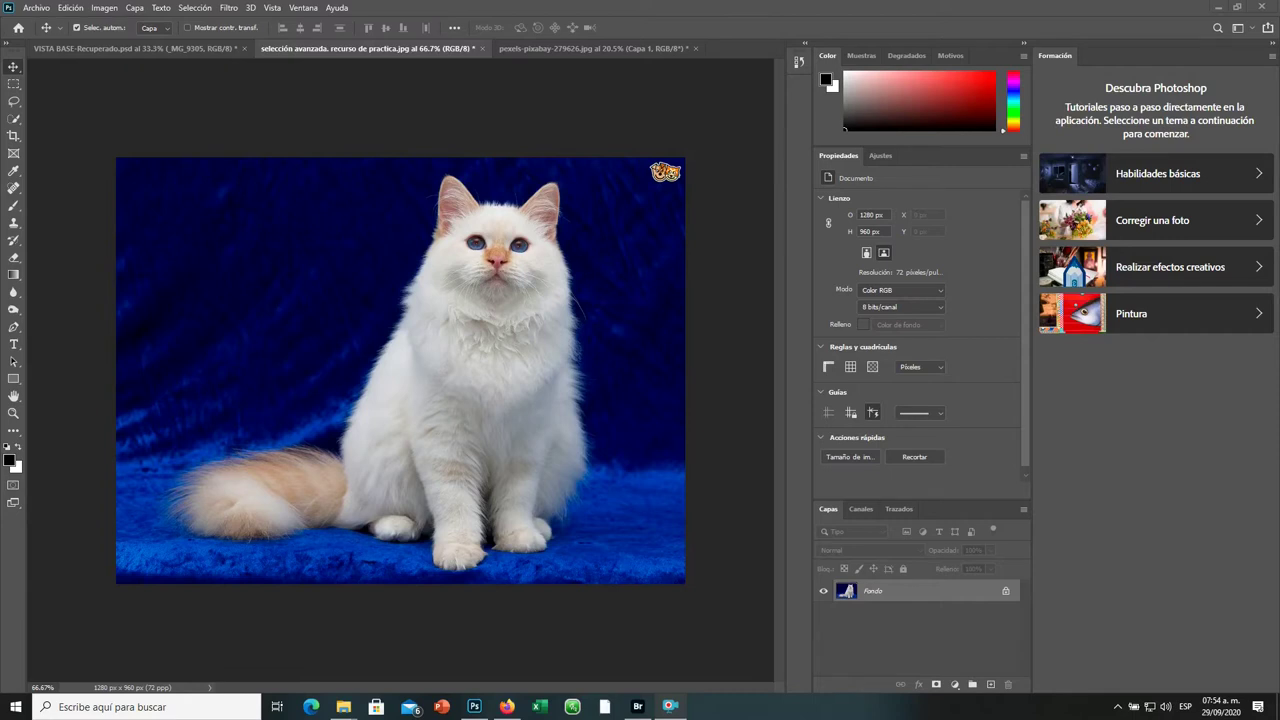
Step: Use Quick Selection to subtract the stray notch below the cat's paws
{"action": "left_click", "coordinate": [592, 49]}
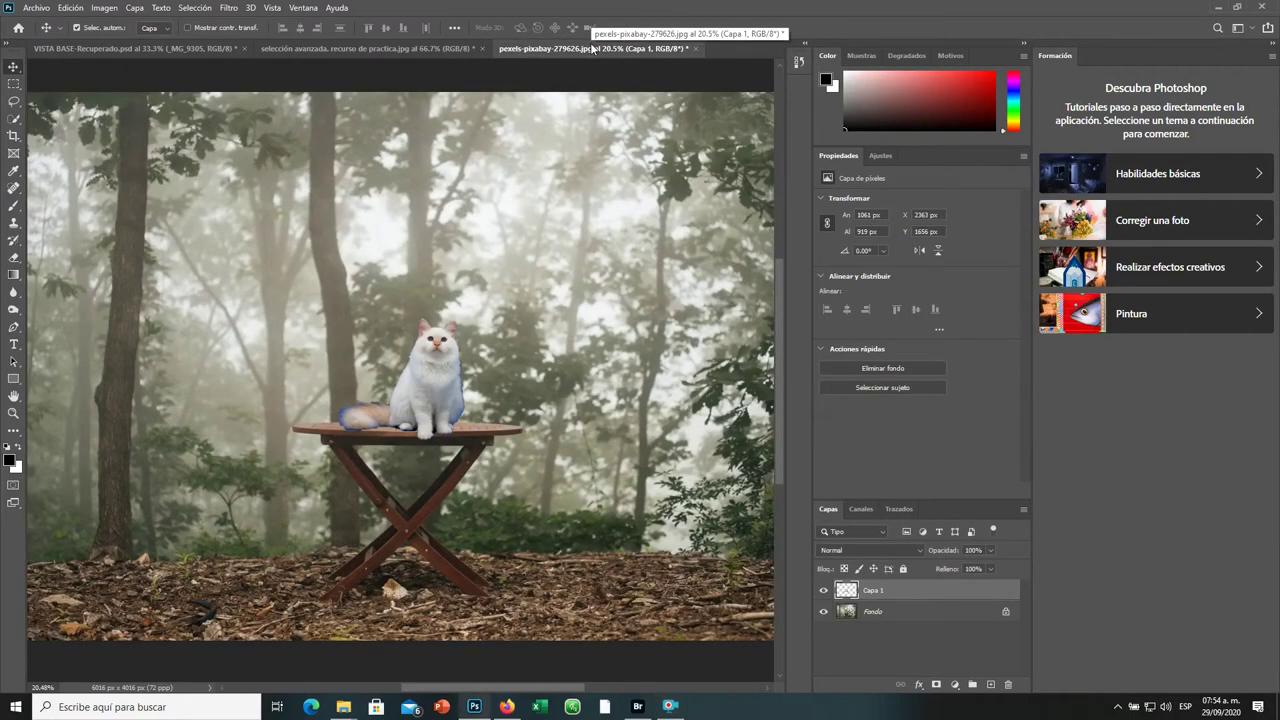
{"action": "left_click", "coordinate": [426, 49]}
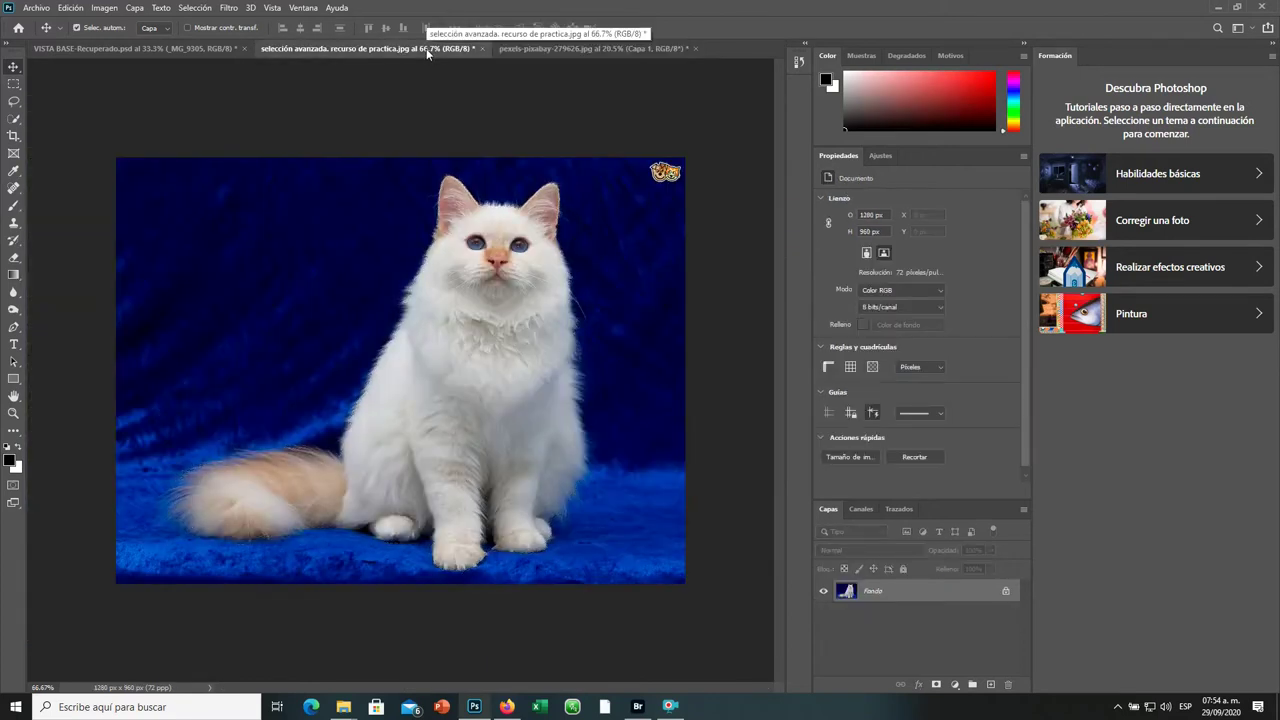
{"action": "key", "text": "w"}
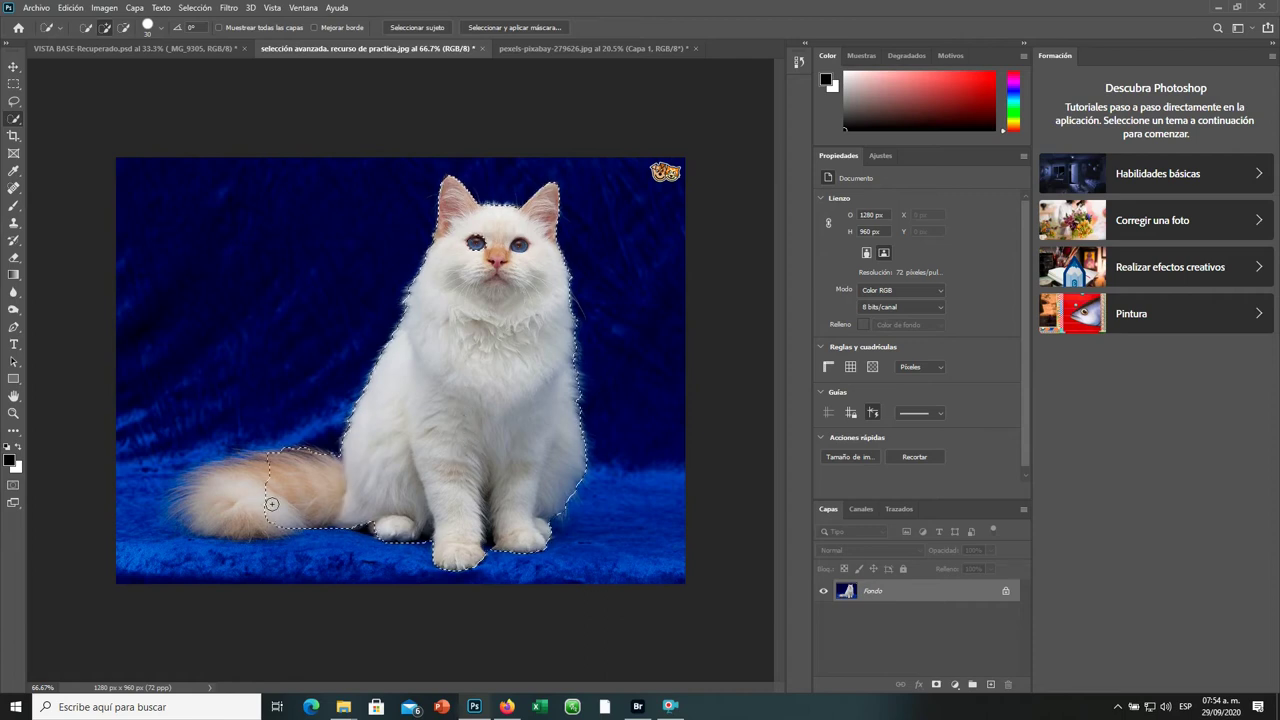
{"action": "left_click", "coordinate": [436, 576], "text": "alt"}
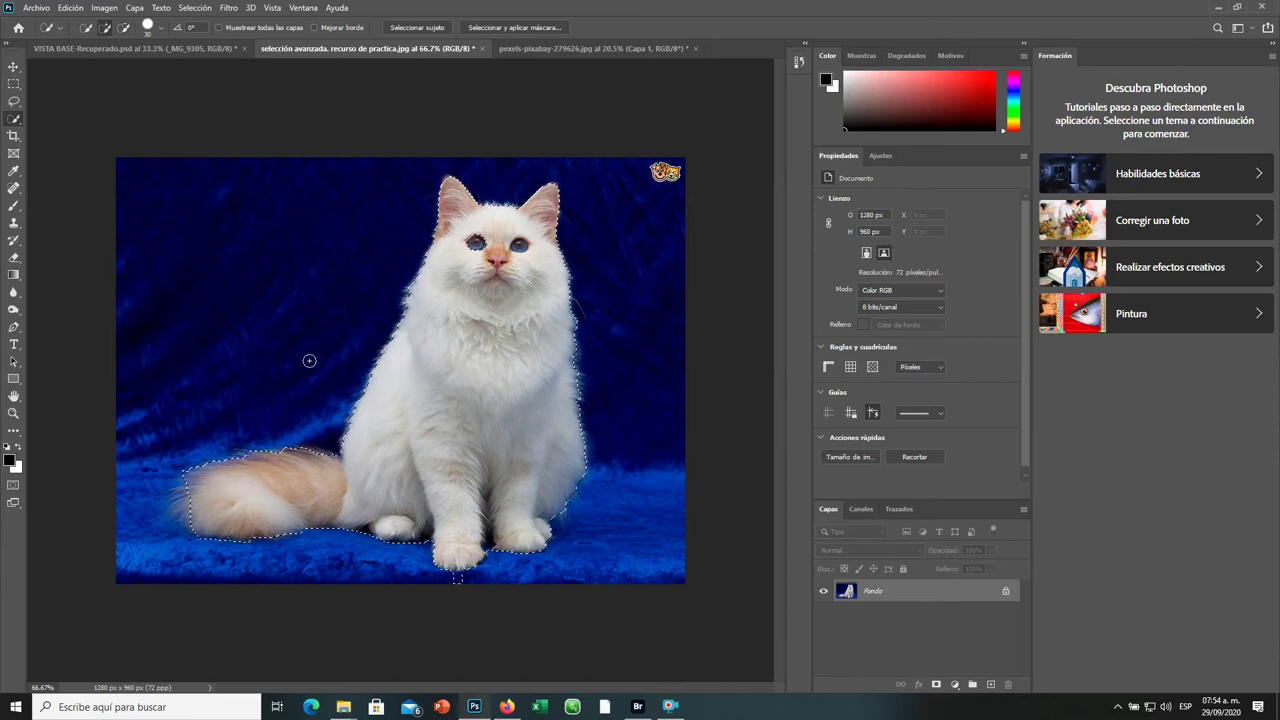
Step: Compare against the forest scene, then zoom in on the cat's chest edge
{"action": "left_click", "coordinate": [517, 50]}
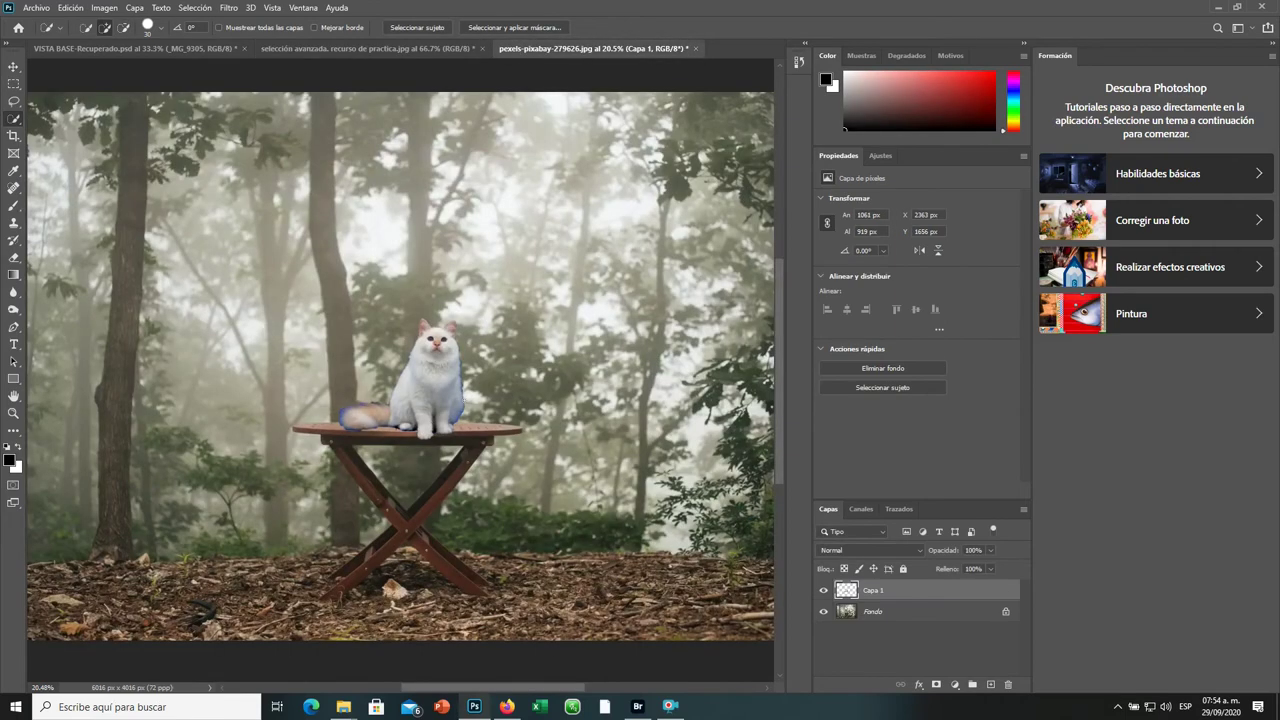
{"action": "left_click", "coordinate": [414, 57]}
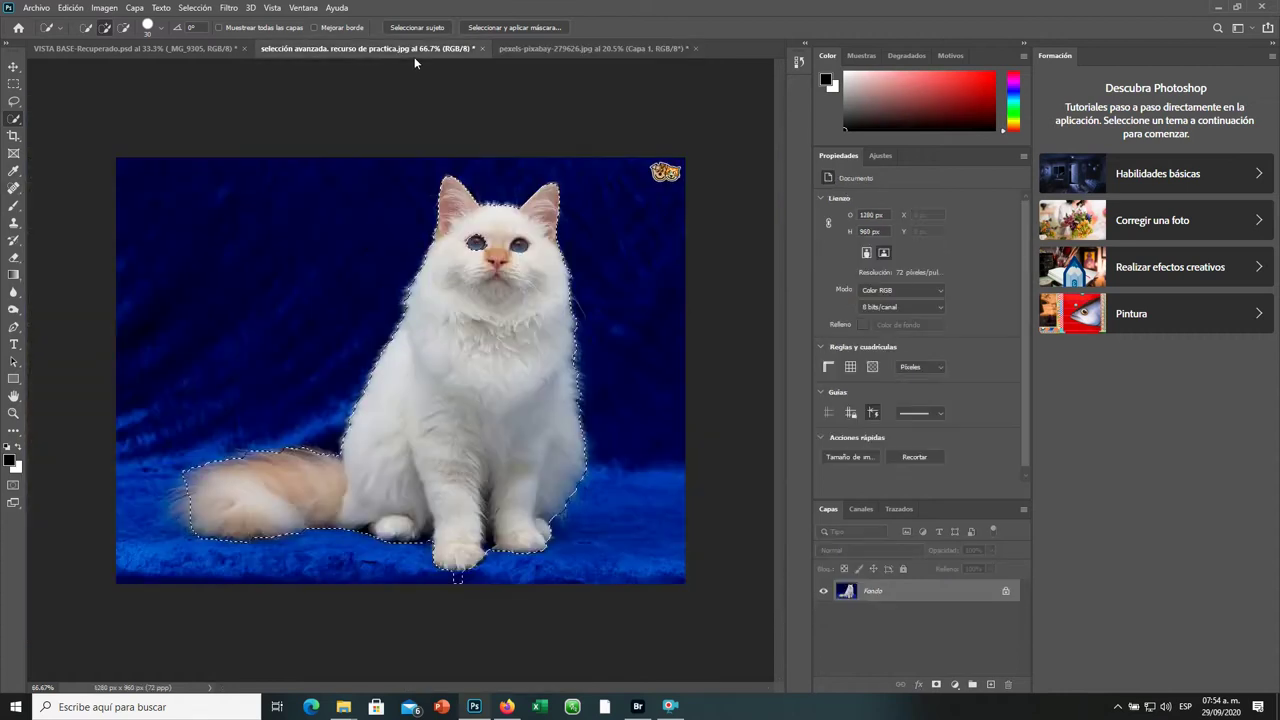
{"action": "key", "text": "z"}
{"action": "mouse_move", "coordinate": [586, 370]}
{"action": "left_mouse_down"}
{"action": "mouse_move", "coordinate": [677, 554]}
{"action": "mouse_move", "coordinate": [423, 321]}
{"action": "left_mouse_up"}
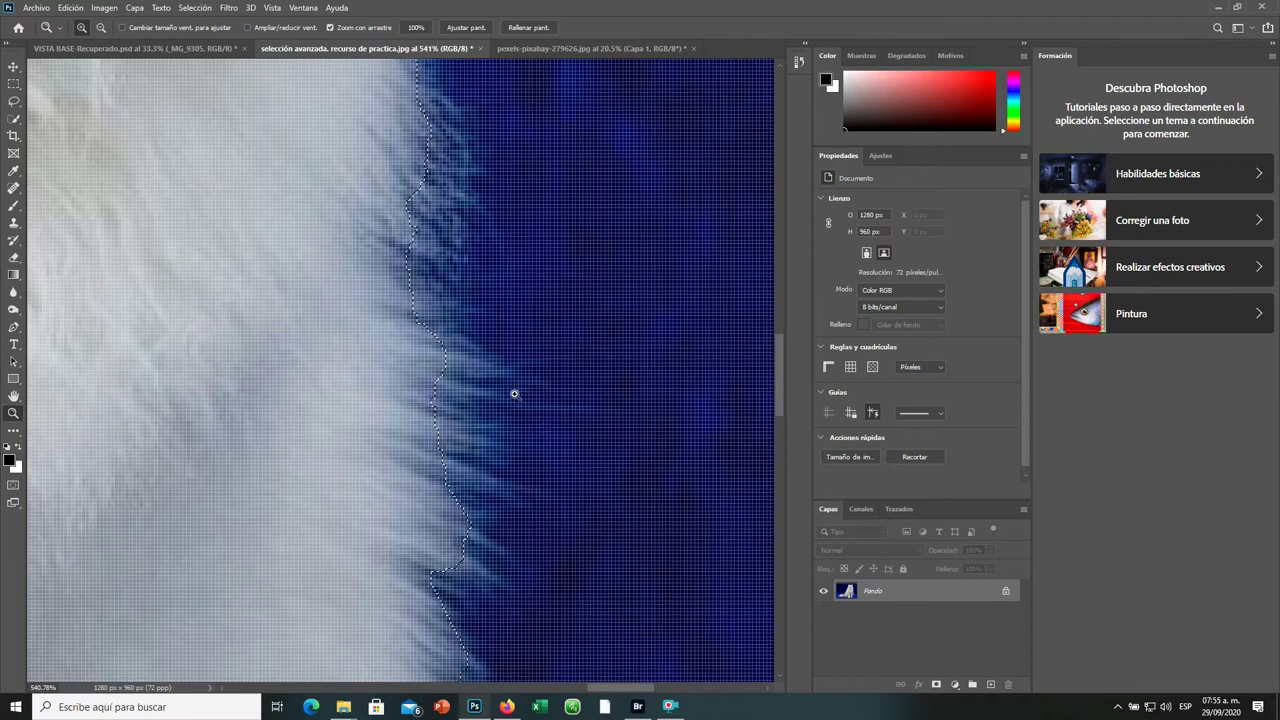
{"action": "left_click_drag", "start_coordinate": [532, 412], "coordinate": [570, 542]}
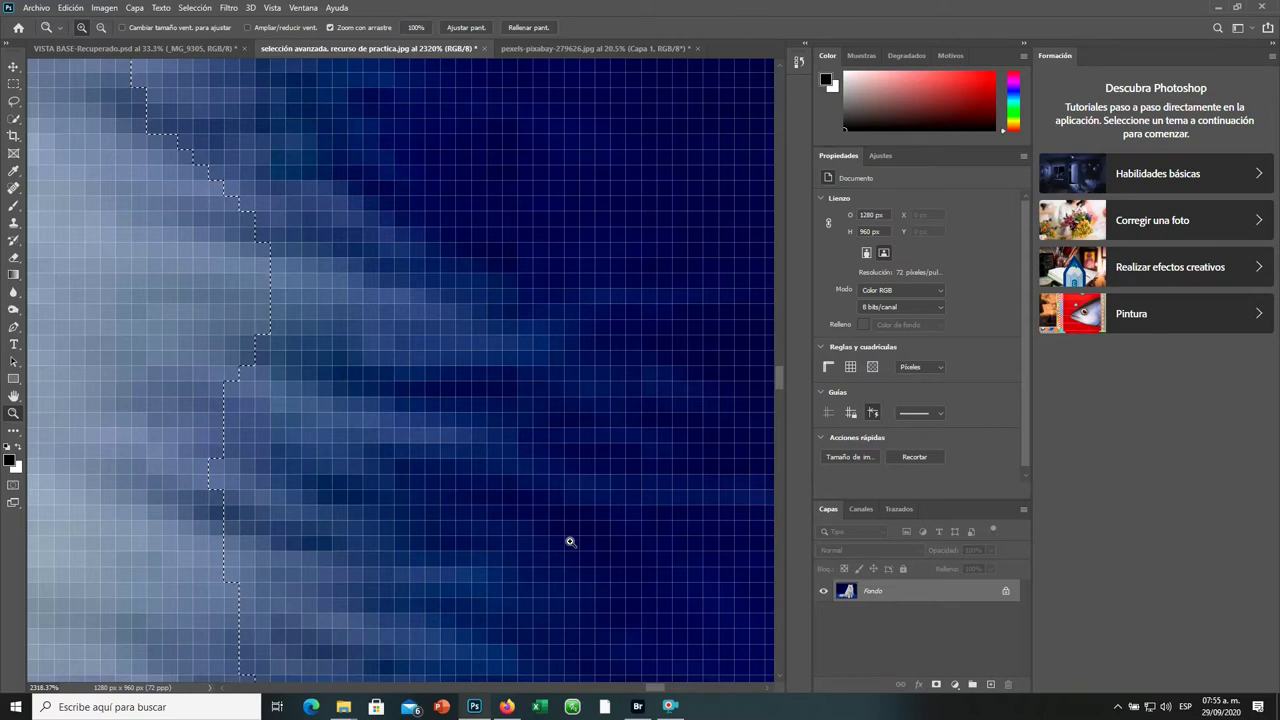
{"action": "key", "text": "ctrl+0"}
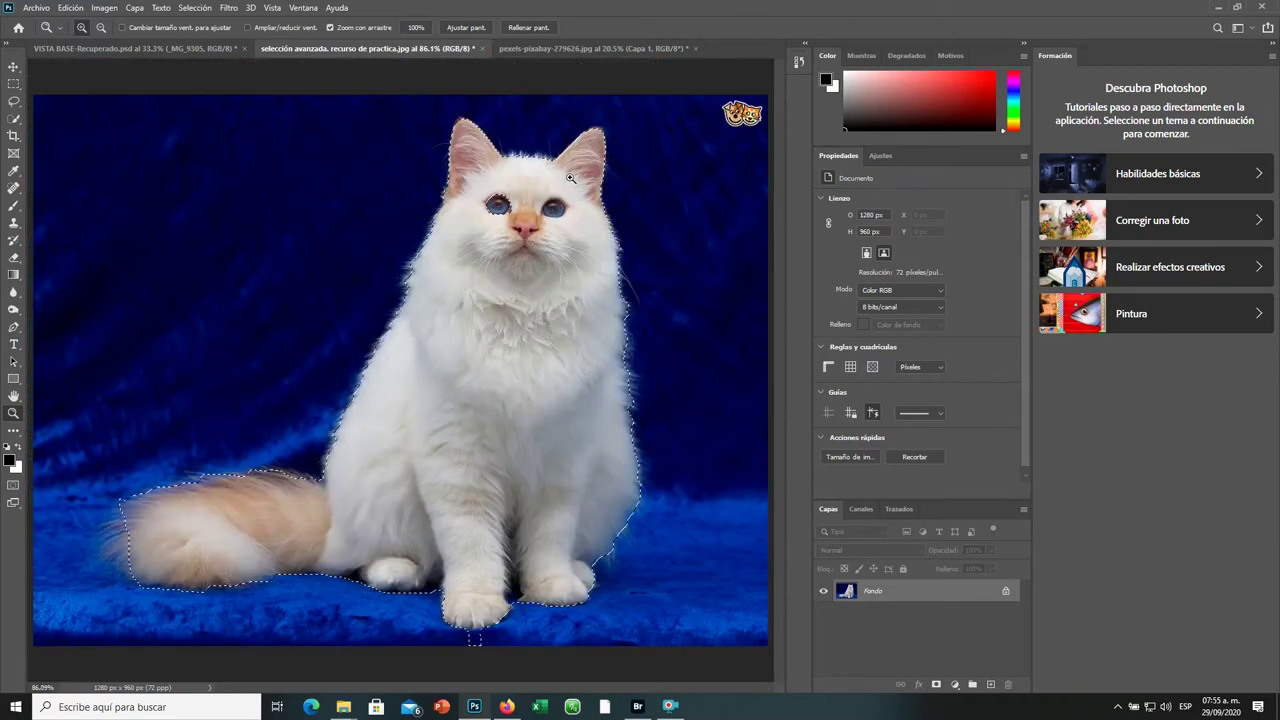
{"action": "left_click", "coordinate": [14, 101]}
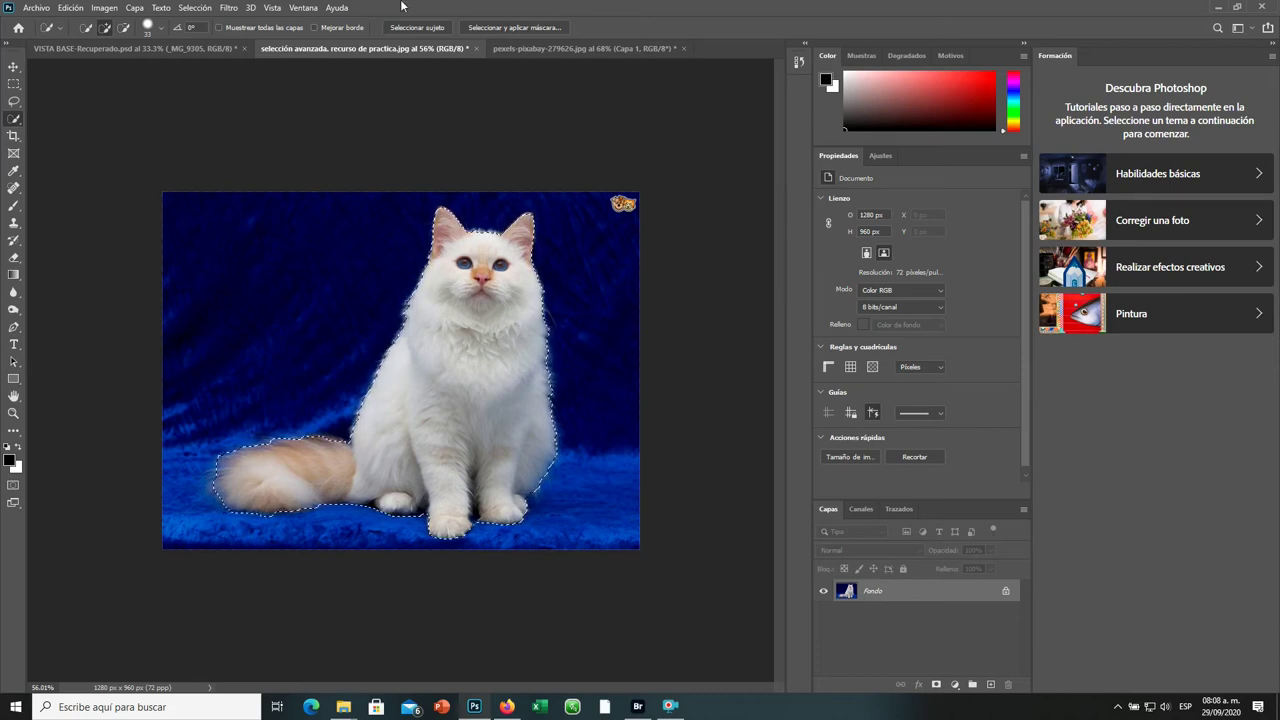
Step: Open Select and Mask with the Overlay view at 62% opacity, showing the edge band
{"action": "left_click", "coordinate": [515, 30]}
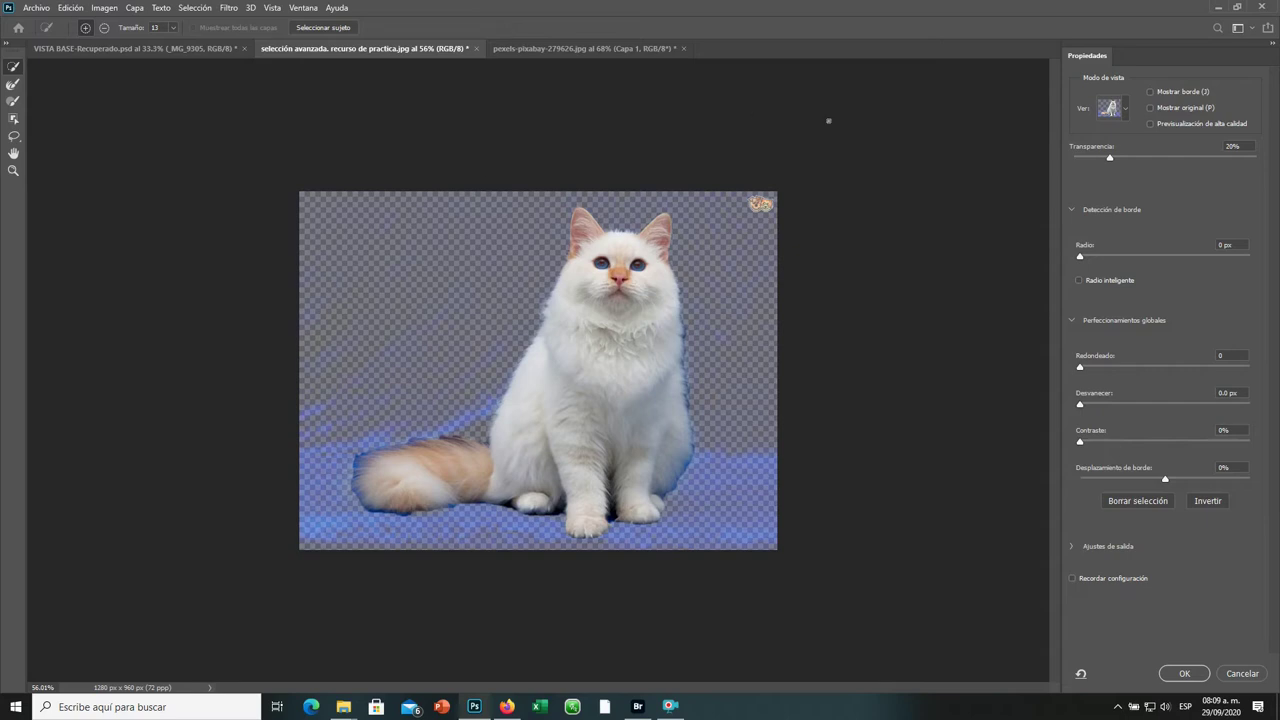
{"action": "left_click", "coordinate": [1126, 117]}
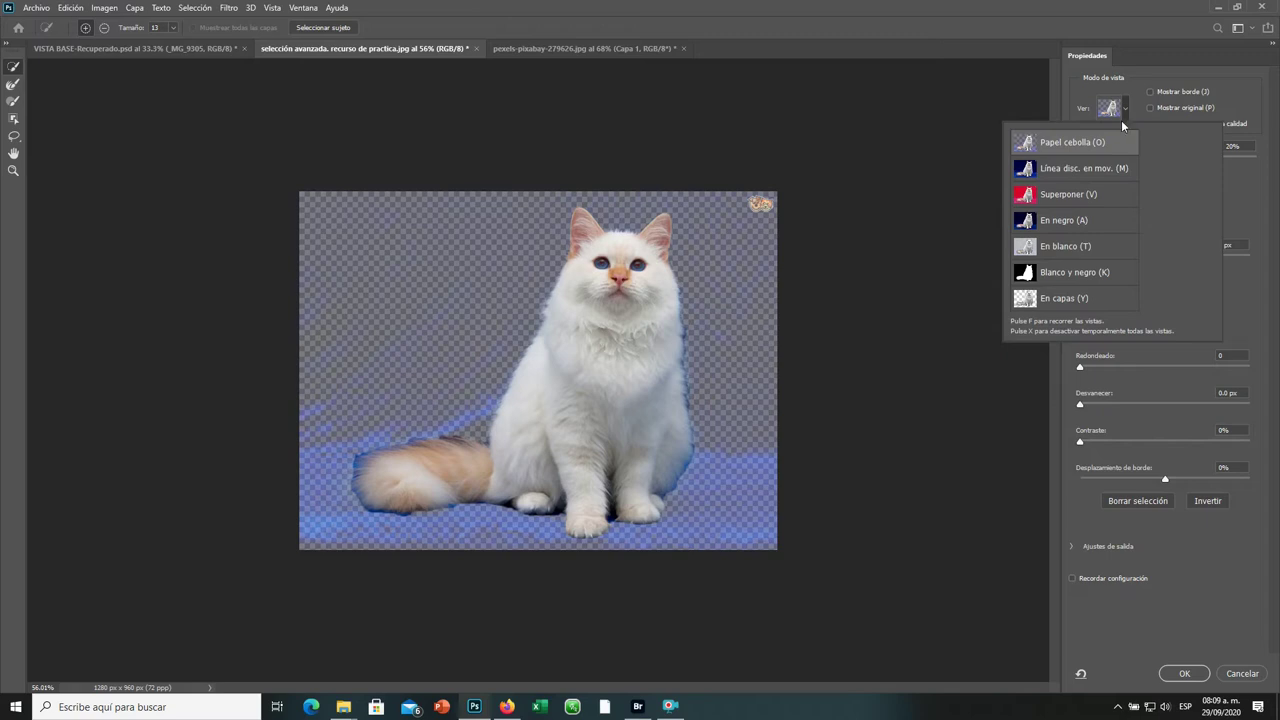
{"action": "left_click", "coordinate": [1166, 63]}
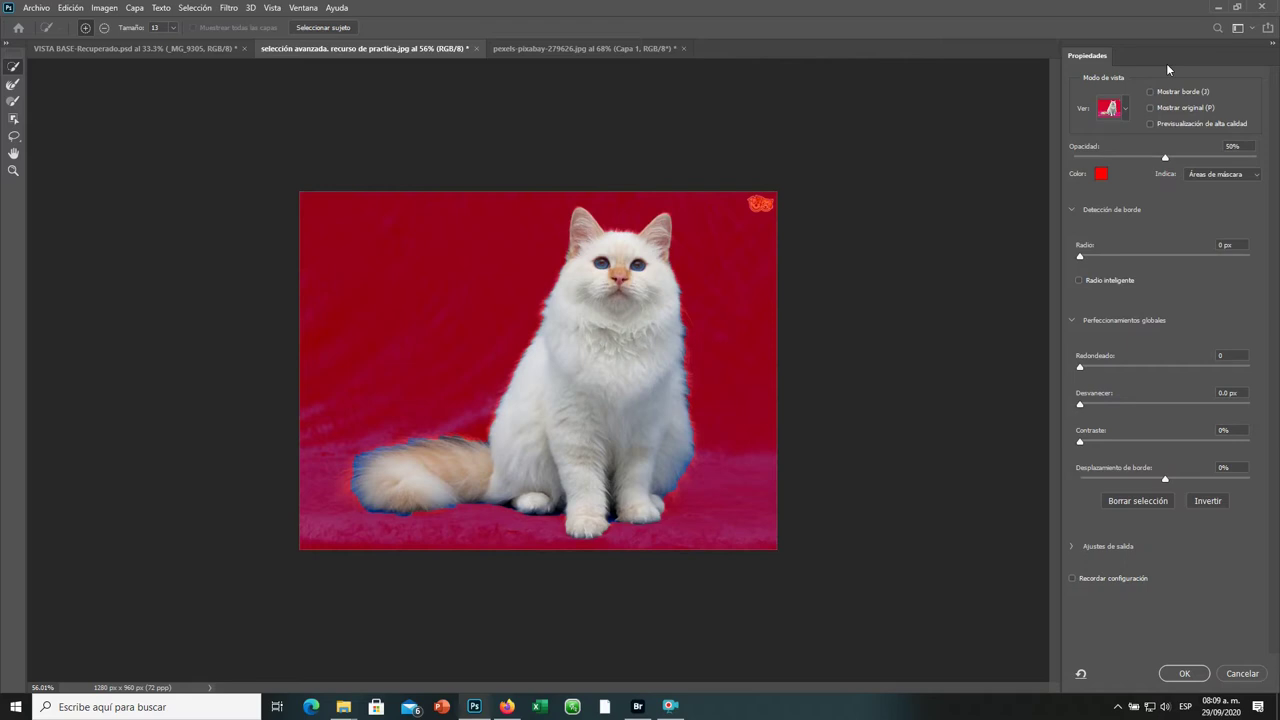
{"action": "mouse_move", "coordinate": [1165, 158]}
{"action": "left_mouse_down"}
{"action": "mouse_move", "coordinate": [1146, 158]}
{"action": "mouse_move", "coordinate": [1189, 160]}
{"action": "mouse_move", "coordinate": [1137, 160]}
{"action": "mouse_move", "coordinate": [1187, 160]}
{"action": "left_mouse_up"}
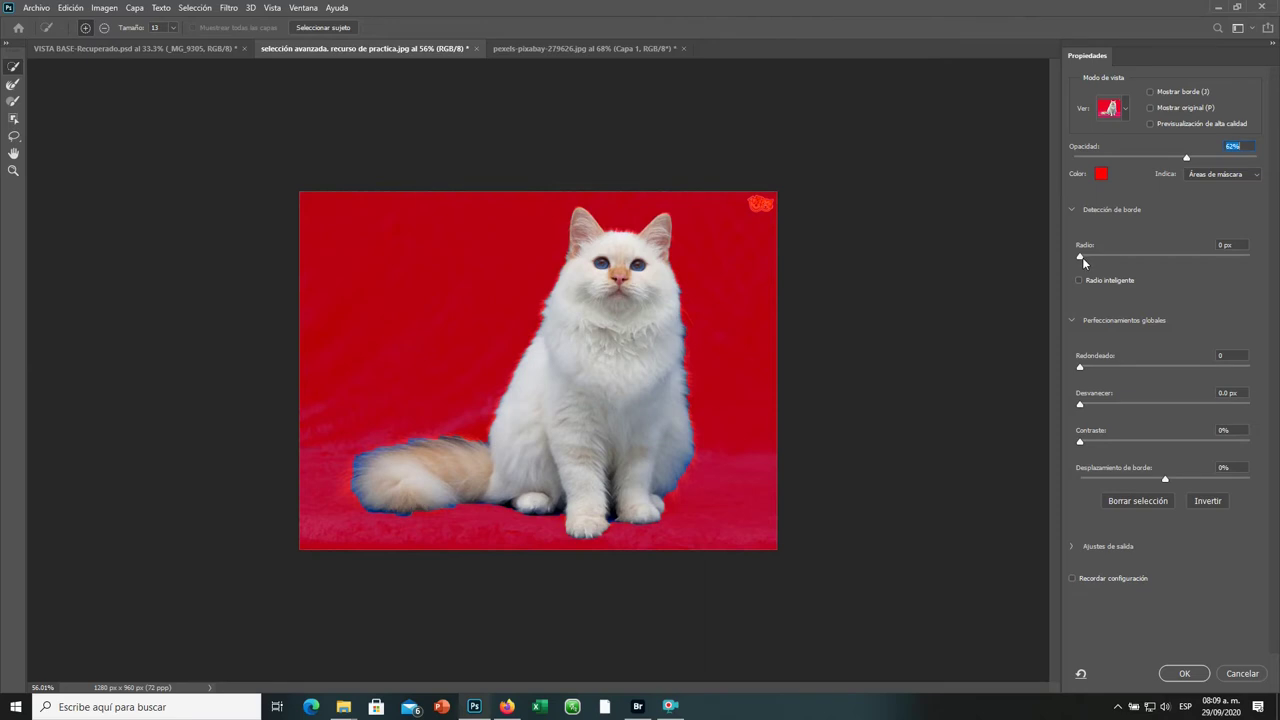
{"action": "left_click", "coordinate": [1150, 92]}
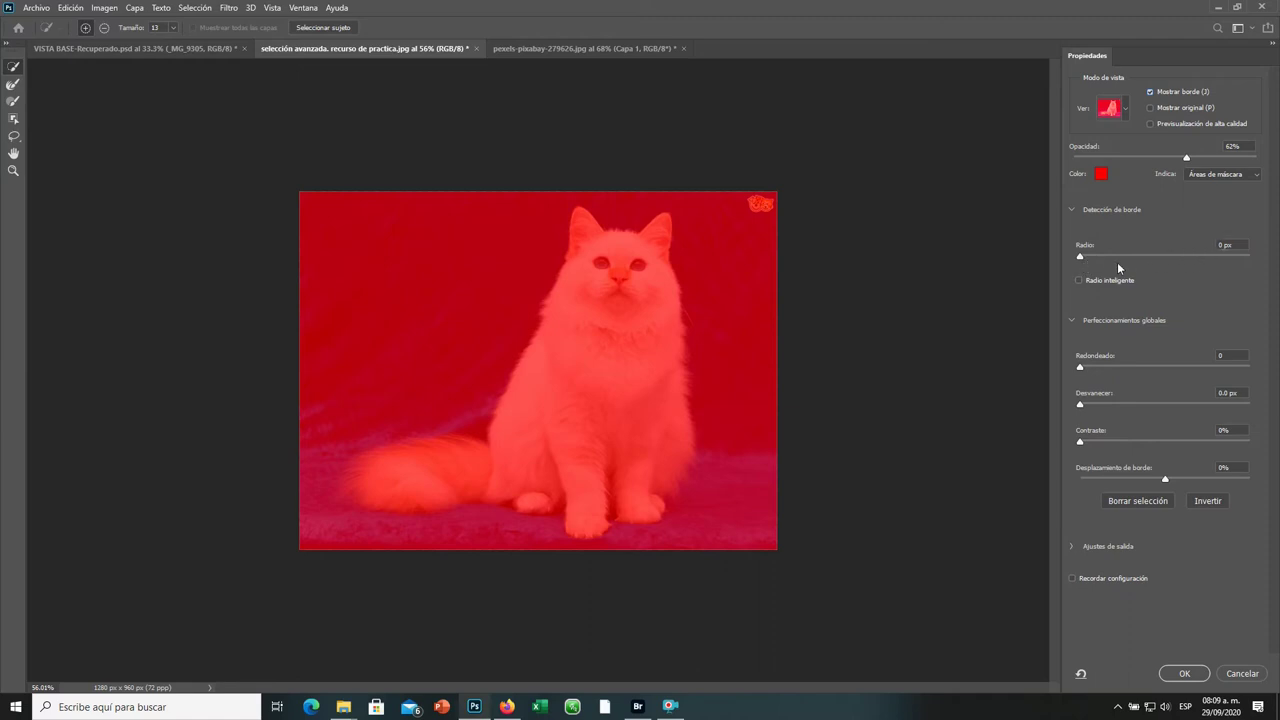
Step: Raise the edge-detection radius to 8 px, then turn Show Edge back off
{"action": "left_click_drag", "start_coordinate": [1112, 256], "coordinate": [1131, 257]}
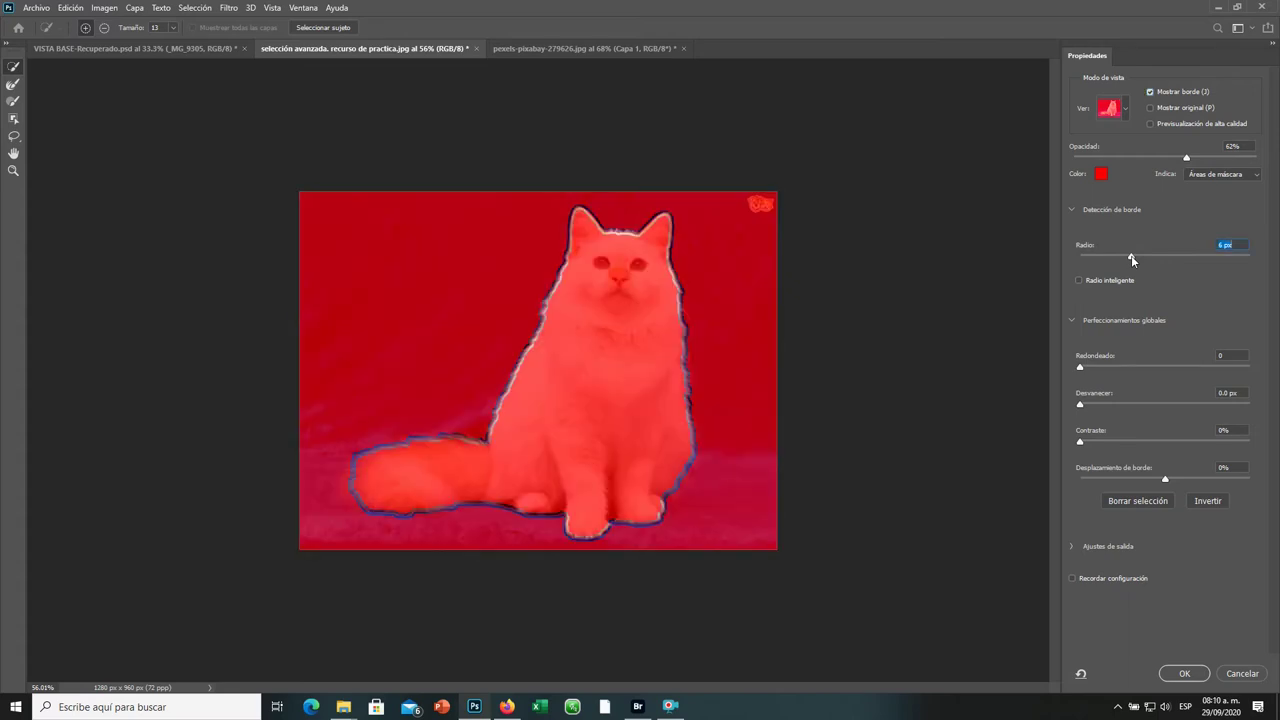
{"action": "left_click_drag", "start_coordinate": [1132, 257], "coordinate": [1137, 257]}
{"action": "left_click", "coordinate": [1151, 93]}
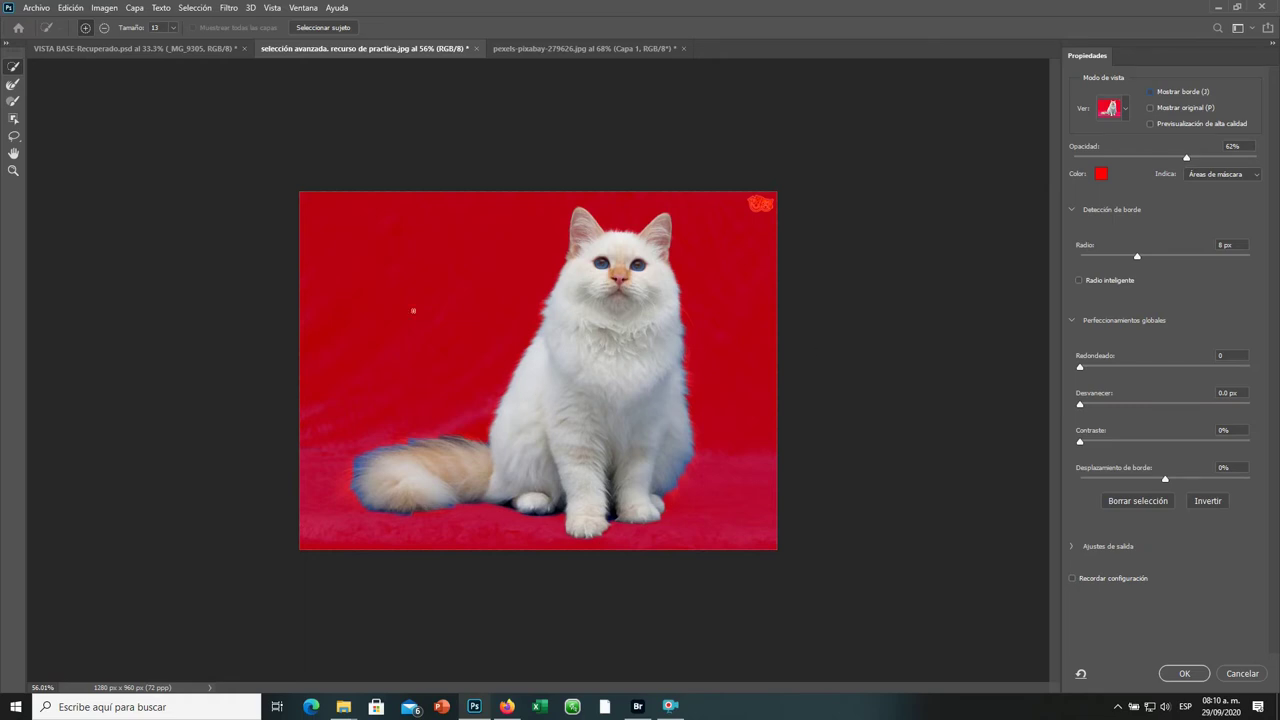
Step: Pick the Refine Edge Brush and zoom in to 200% on the cat's fur
{"action": "left_click", "coordinate": [14, 86]}
{"action": "left_click", "coordinate": [13, 170]}
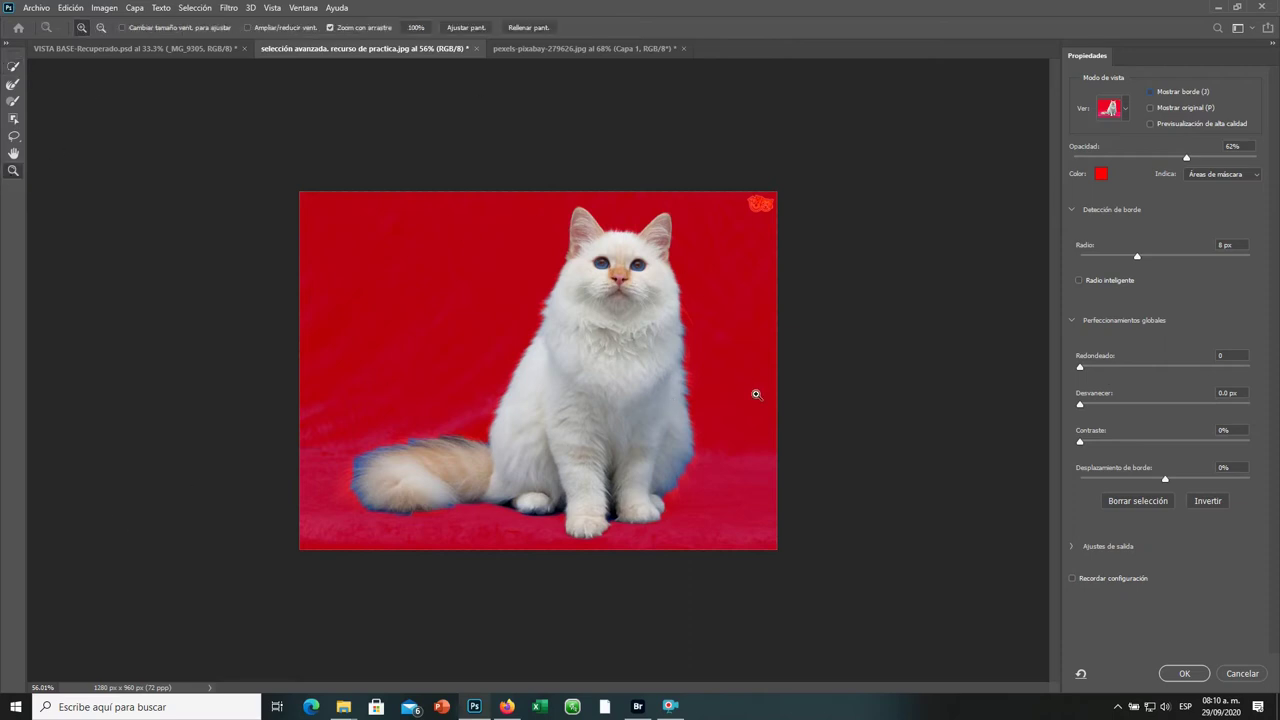
{"action": "left_click", "coordinate": [725, 423]}
{"action": "left_click", "coordinate": [752, 412]}
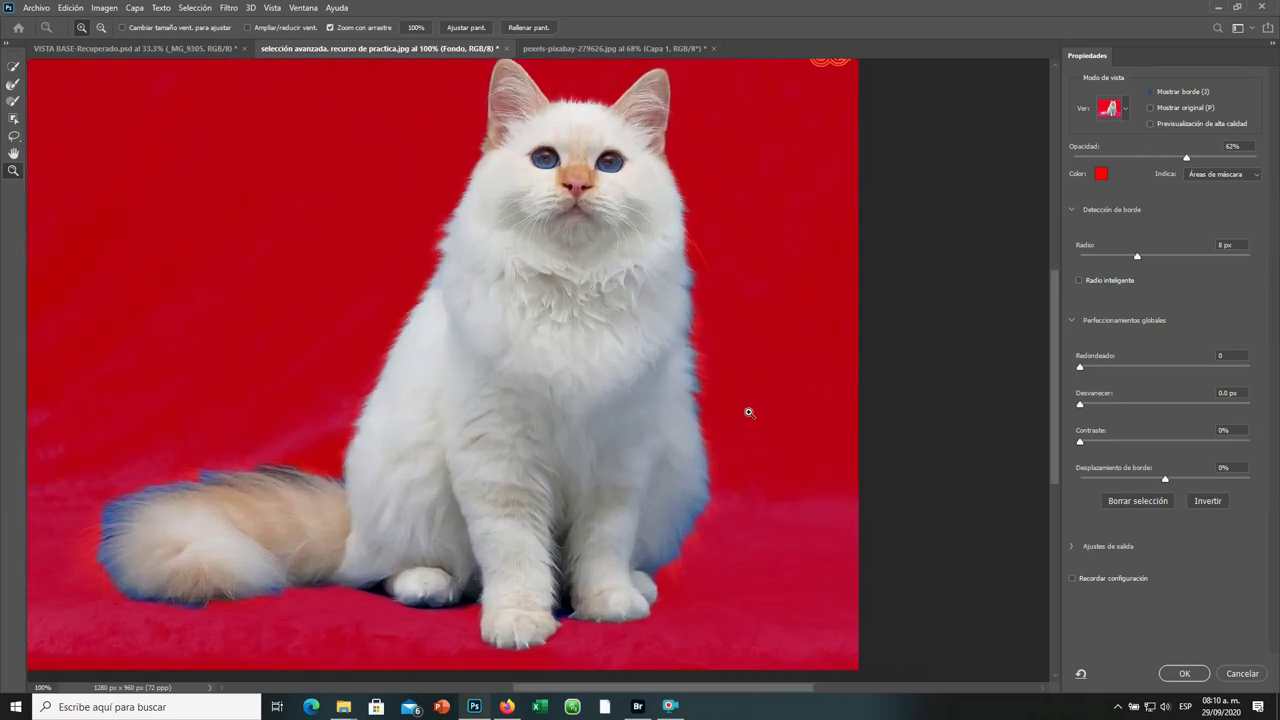
{"action": "left_click", "coordinate": [748, 411]}
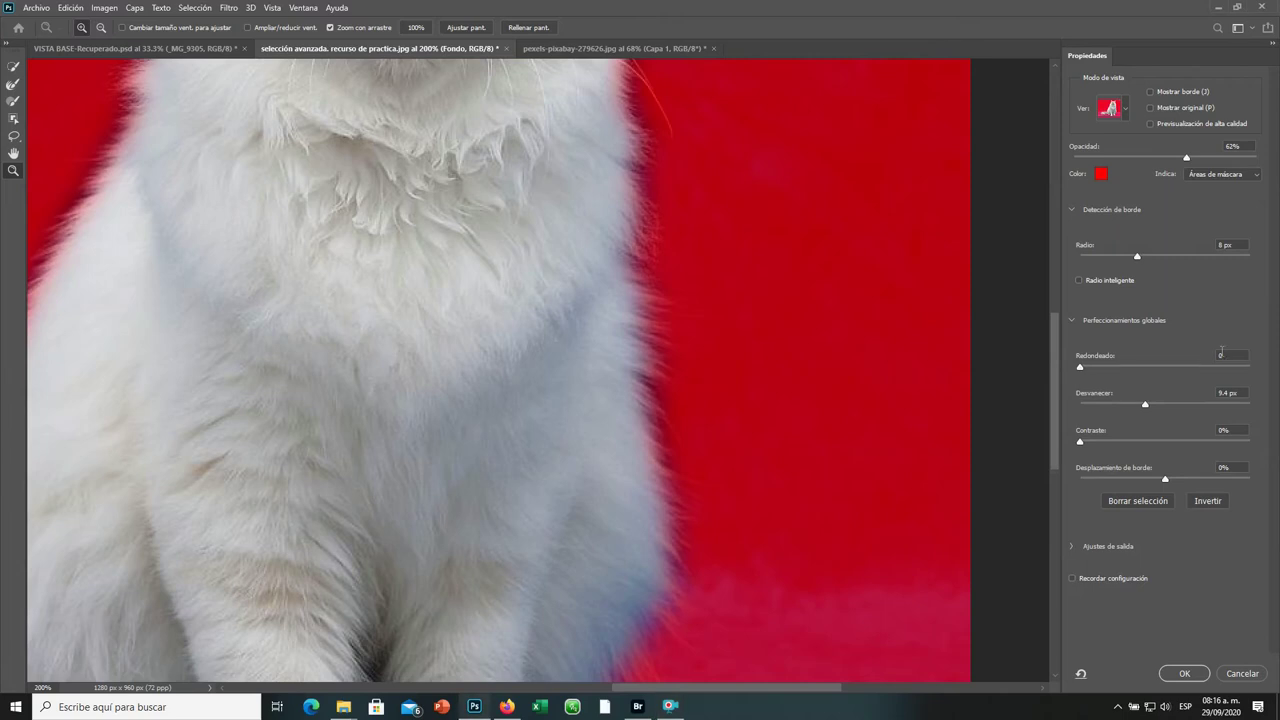
Step: Test several feather values, return feather to 0 px, and raise edge contrast to 59%
{"action": "mouse_move", "coordinate": [1082, 367]}
{"action": "left_mouse_down"}
{"action": "mouse_move", "coordinate": [1175, 370]}
{"action": "mouse_move", "coordinate": [1051, 374]}
{"action": "left_mouse_up"}
{"action": "left_click_drag", "start_coordinate": [1132, 403], "coordinate": [927, 404]}
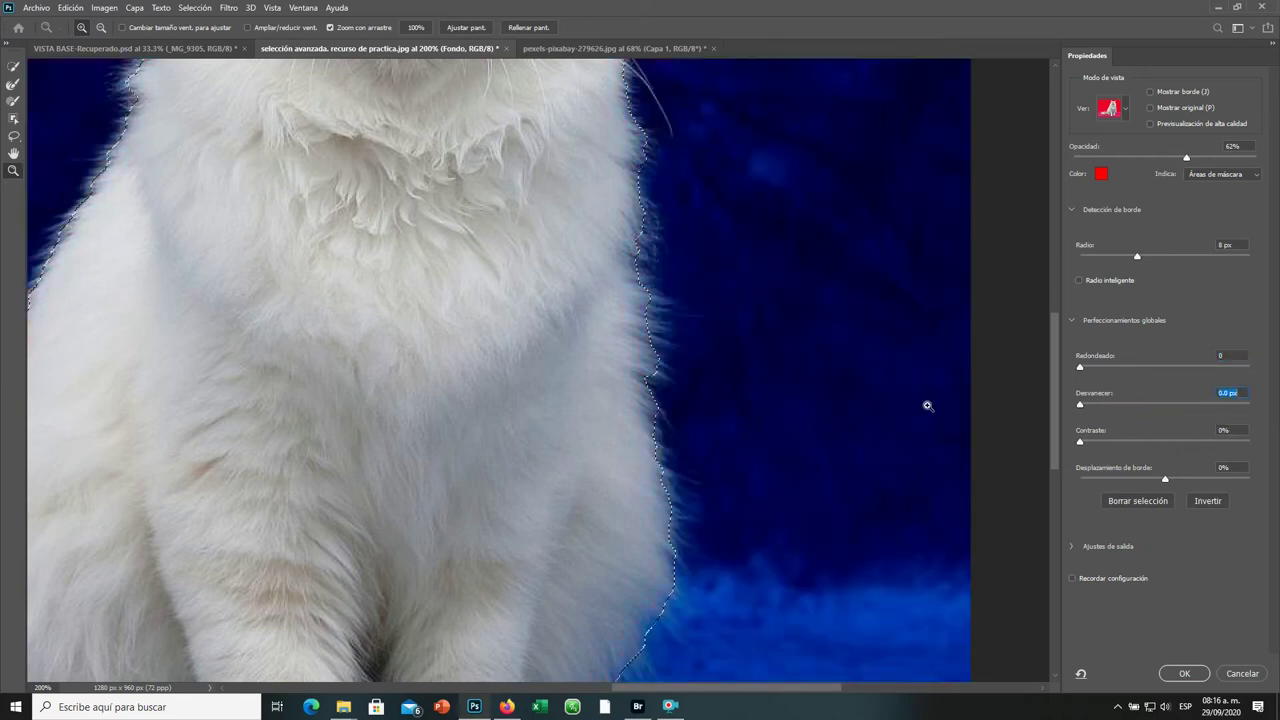
{"action": "left_click", "coordinate": [1156, 403]}
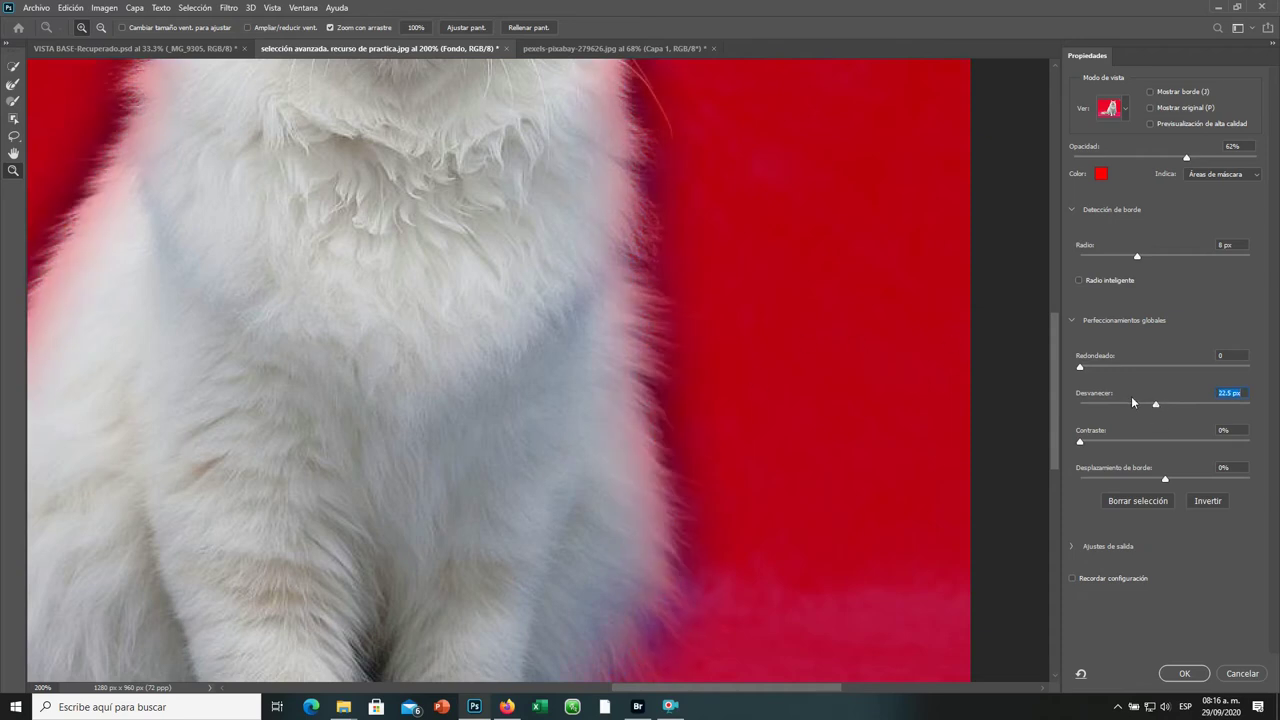
{"action": "left_click_drag", "start_coordinate": [1186, 405], "coordinate": [1189, 405]}
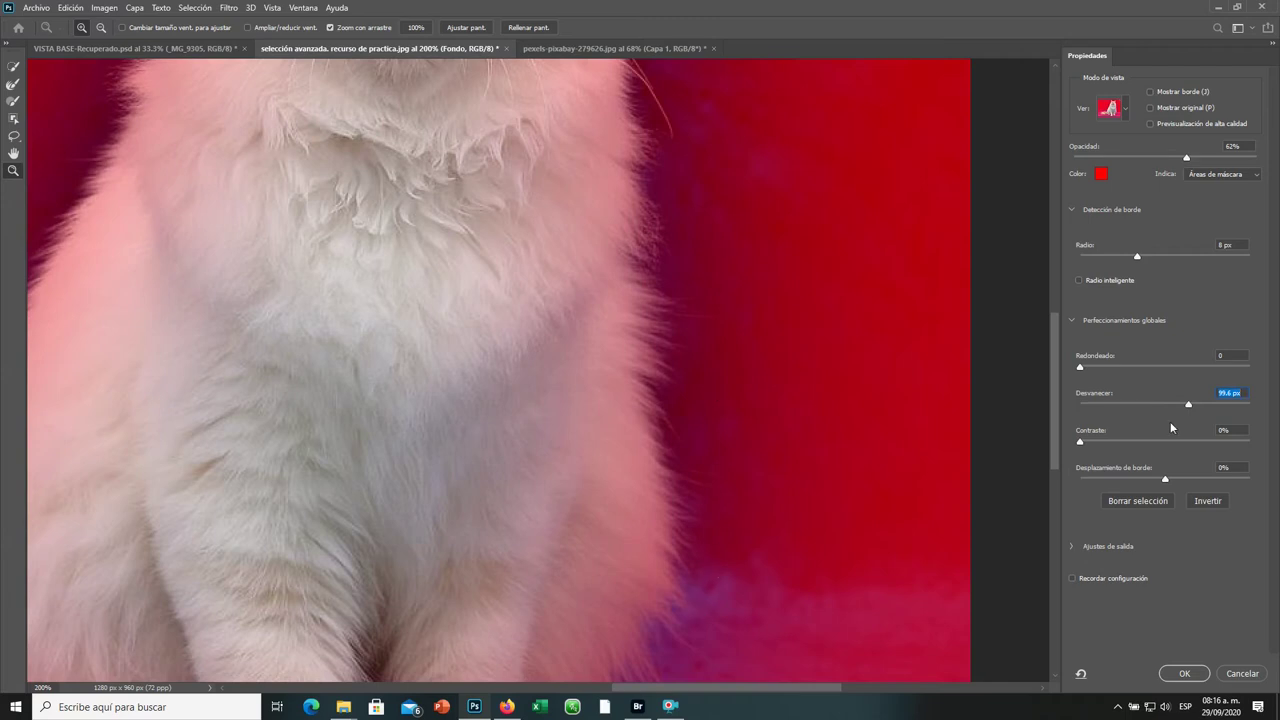
{"action": "left_click_drag", "start_coordinate": [1185, 404], "coordinate": [1079, 404]}
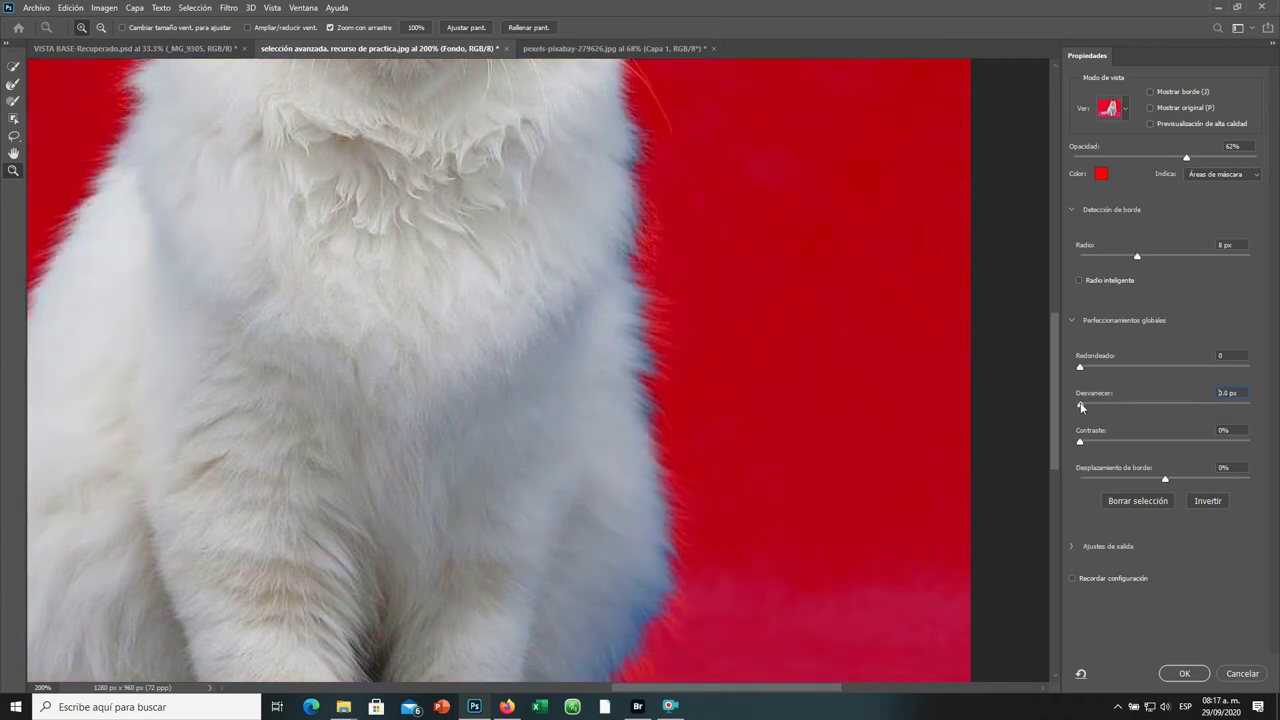
{"action": "left_click_drag", "start_coordinate": [1080, 441], "coordinate": [1180, 441]}
Step: Reset contrast to 0%, test edge shift at -100% and +100%, then set it to 0%
{"action": "left_click", "coordinate": [1182, 443]}
{"action": "left_click_drag", "start_coordinate": [1183, 446], "coordinate": [1001, 445]}
{"action": "left_click_drag", "start_coordinate": [1166, 483], "coordinate": [1040, 484]}
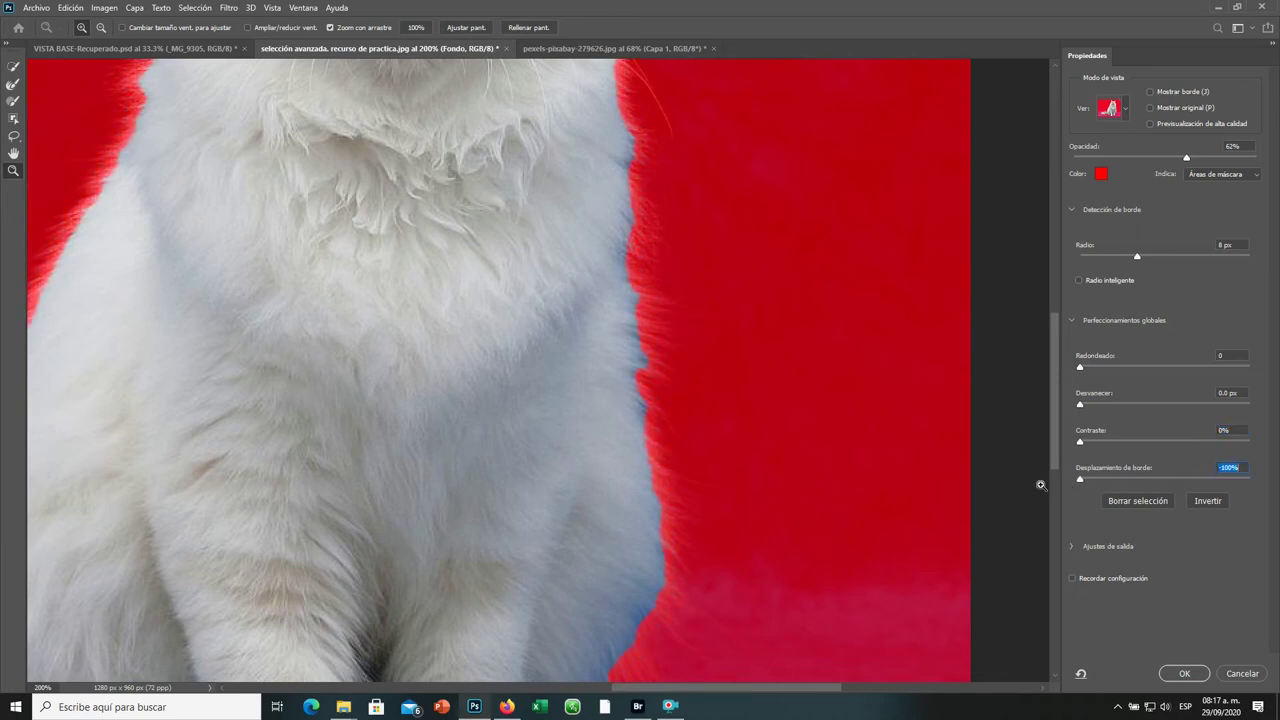
{"action": "left_click_drag", "start_coordinate": [1085, 482], "coordinate": [1273, 480]}
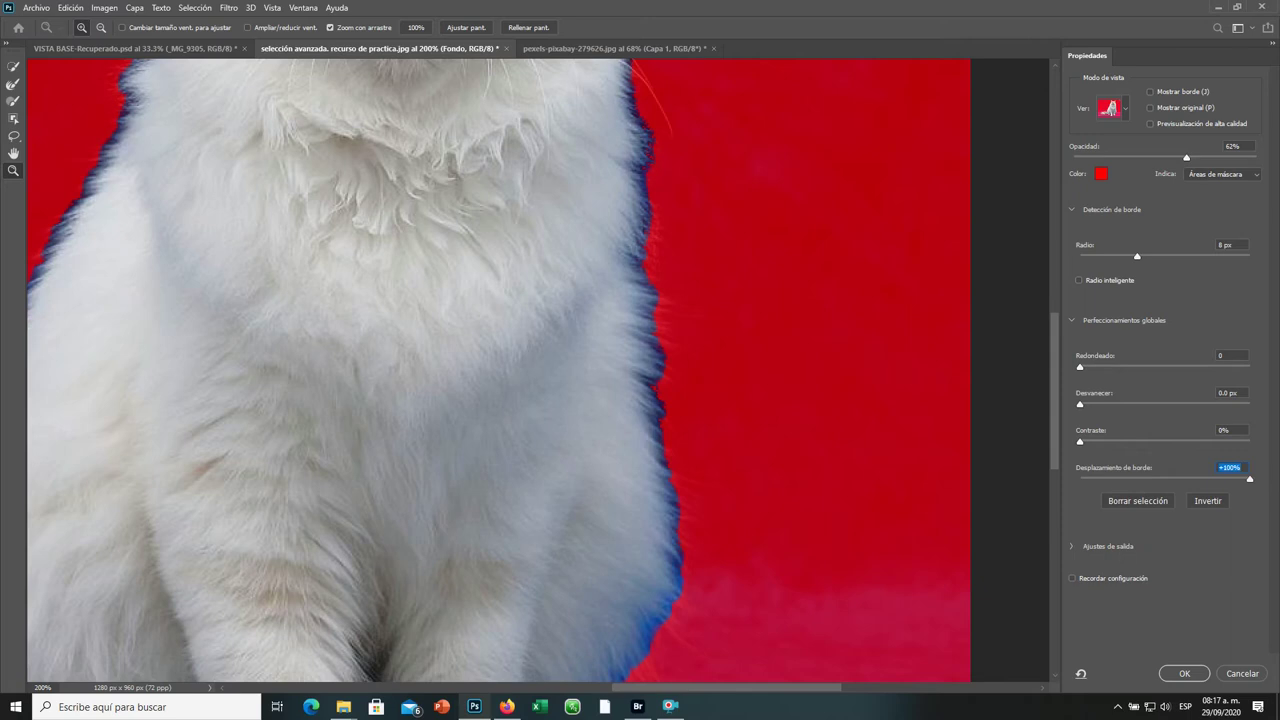
{"action": "type", "text": "0"}
{"action": "key", "text": "ctrl+1"}
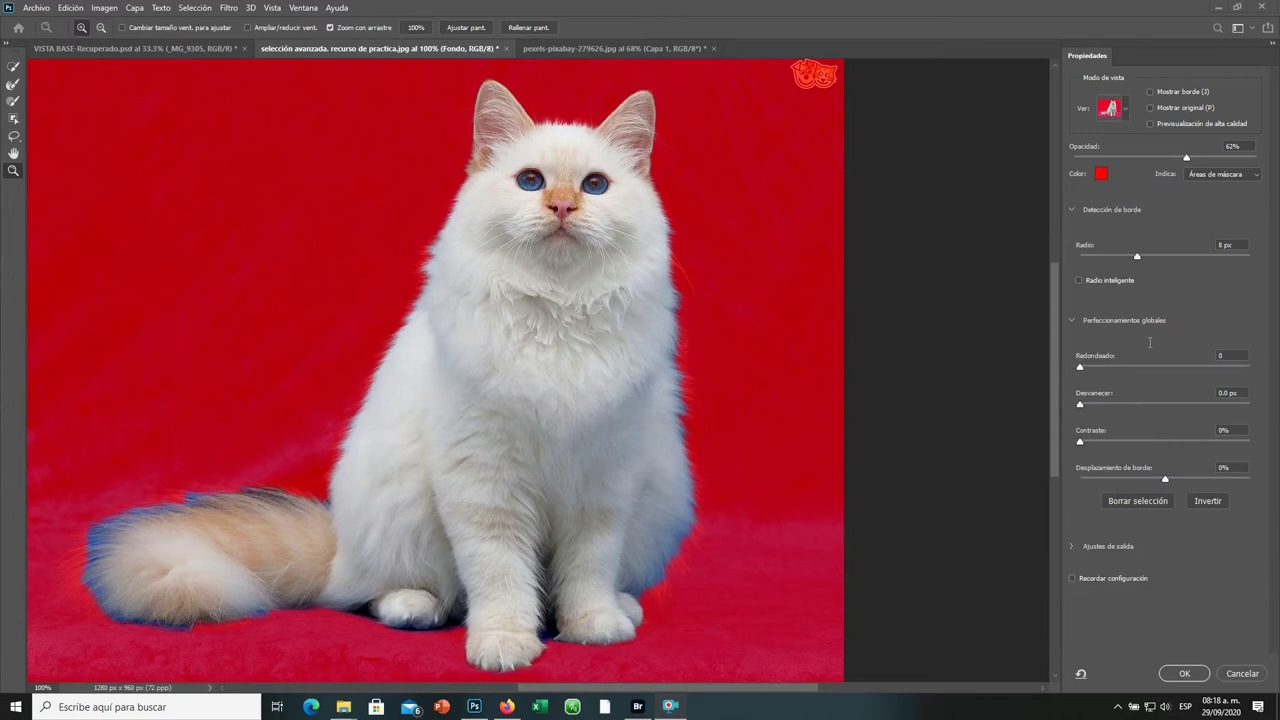
Step: Paint along the cat's tail and paws with a size-39 Refine Edge Brush
{"action": "left_click", "coordinate": [14, 87]}
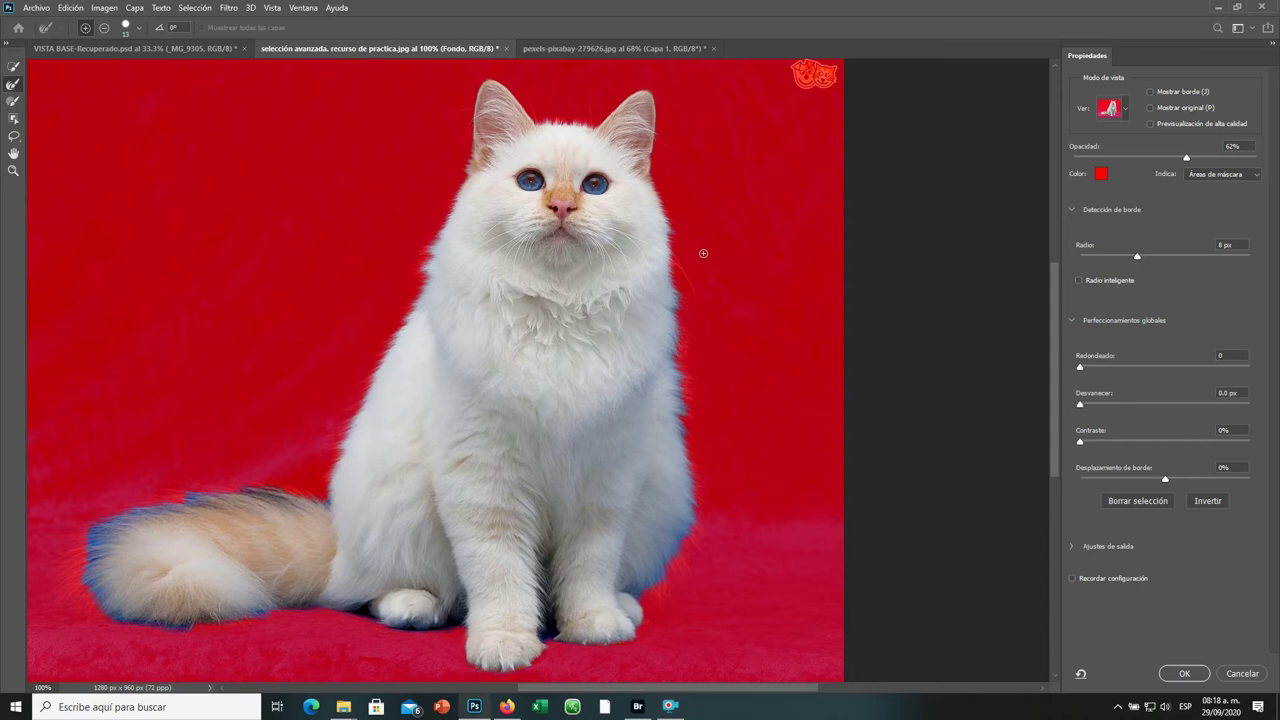
{"action": "left_click_drag", "start_coordinate": [670, 263], "coordinate": [656, 266]}
{"action": "mouse_move", "coordinate": [334, 605]}
{"action": "left_mouse_down"}
{"action": "mouse_move", "coordinate": [459, 627]}
{"action": "mouse_move", "coordinate": [637, 598]}
{"action": "mouse_move", "coordinate": [676, 544]}
{"action": "left_mouse_up"}
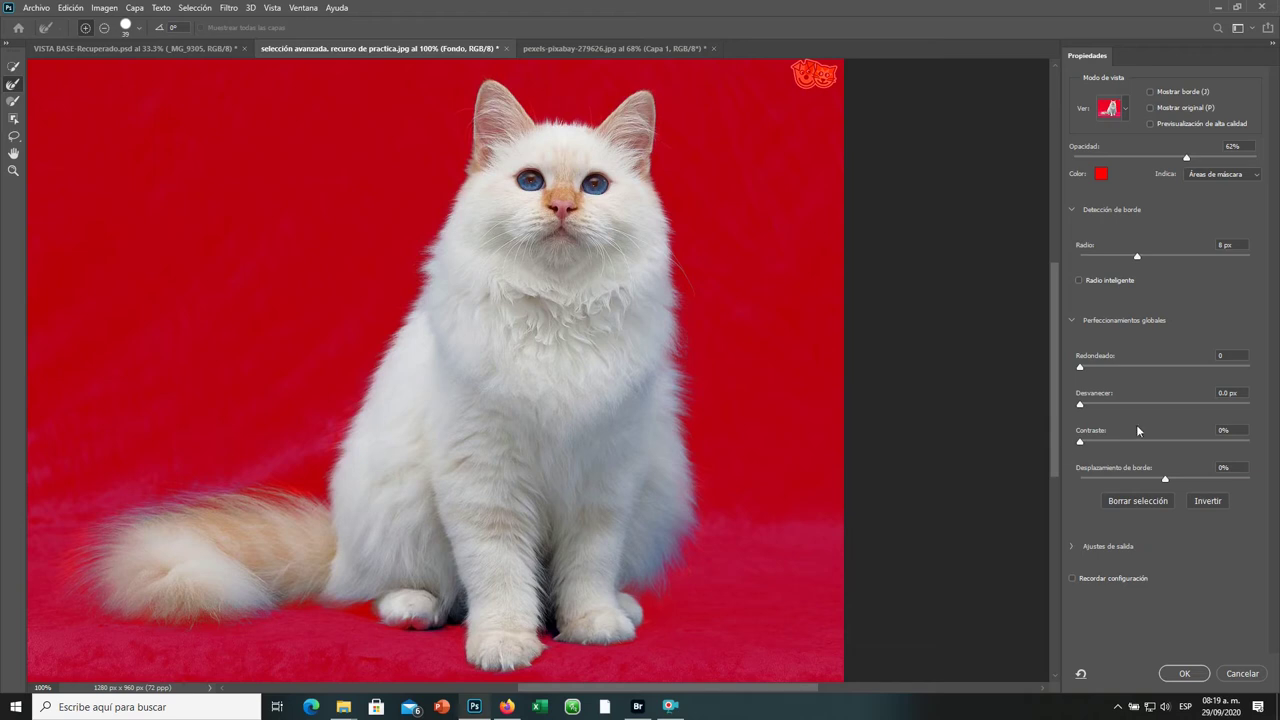
{"action": "left_click", "coordinate": [1073, 547]}
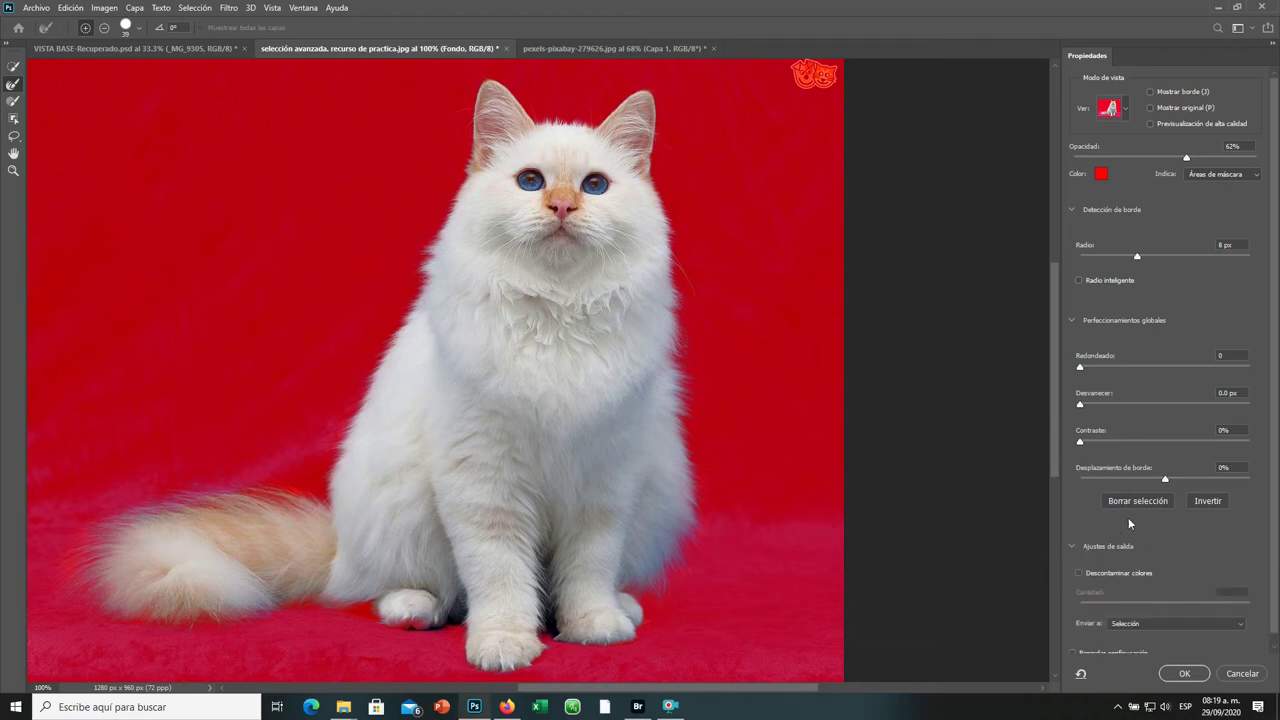
Step: Enable Decontaminate Colors and output to a new layer with layer mask
{"action": "left_click", "coordinate": [1079, 564]}
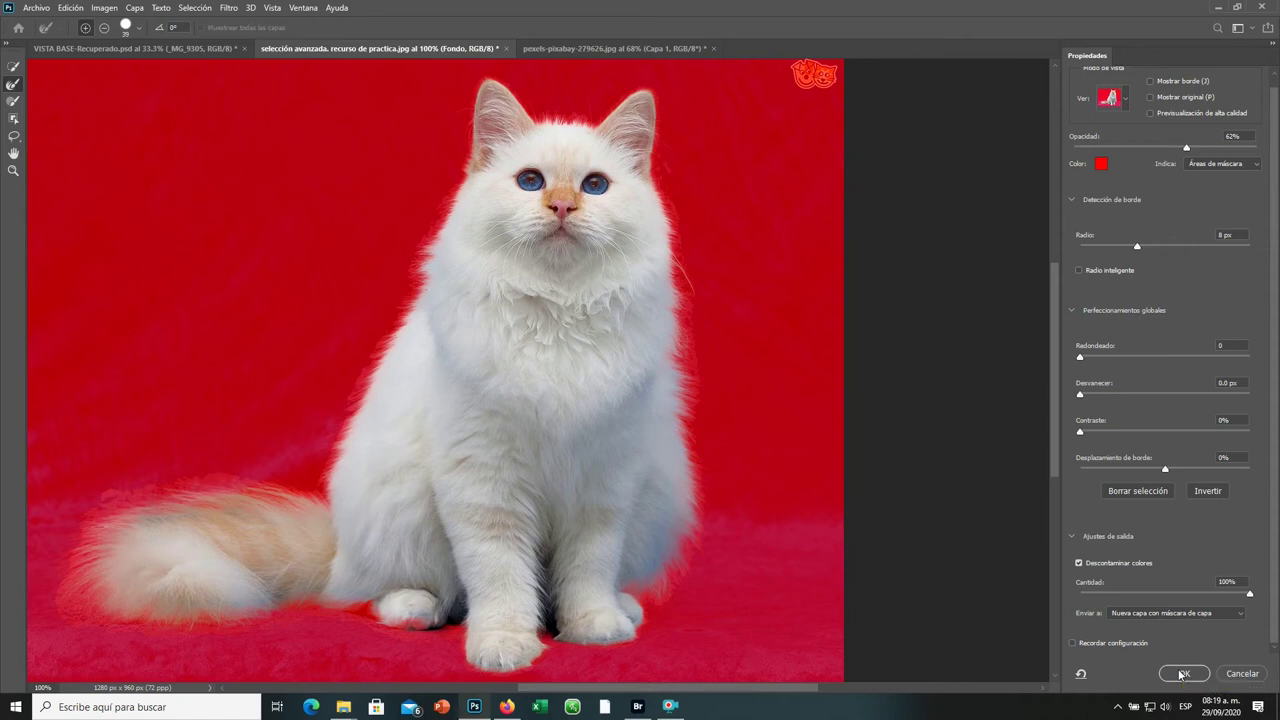
{"action": "left_click", "coordinate": [1181, 674]}
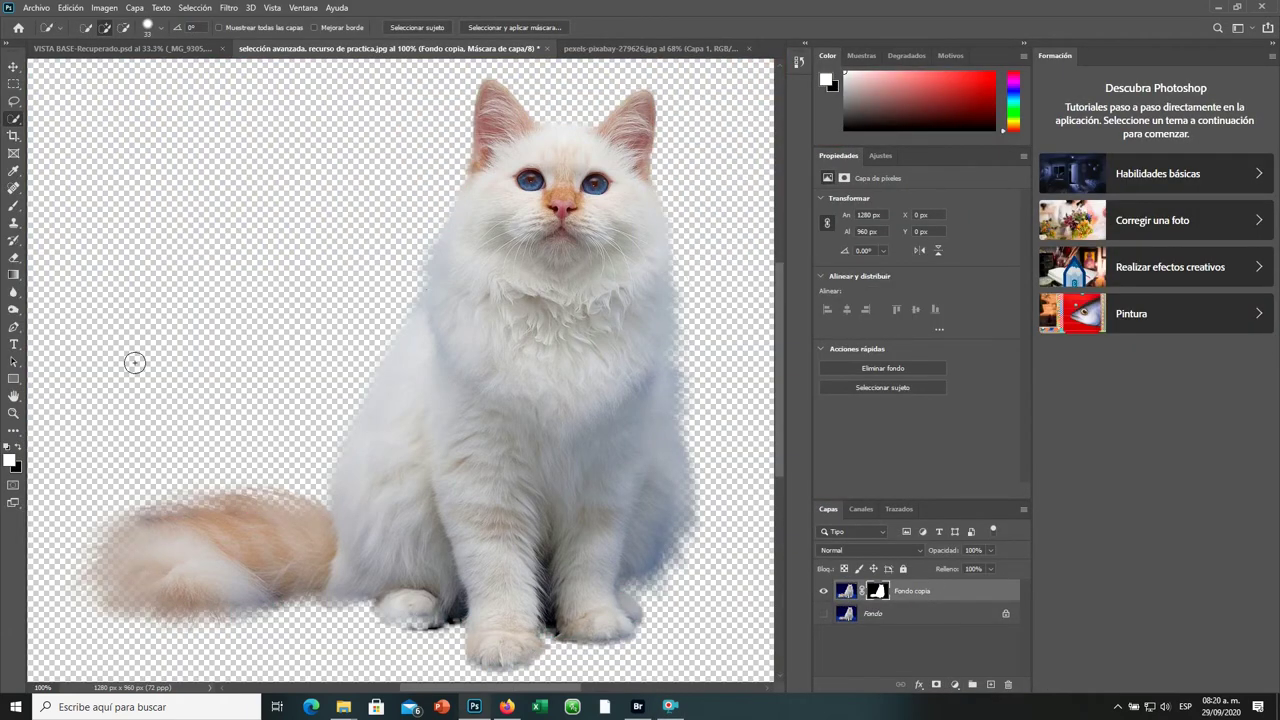
Step: Drag the cat layer into the forest photo, accepting both colour-profile prompts
{"action": "scroll", "coordinate": [574, 302], "scroll_direction": "down", "scroll_amount": 1}
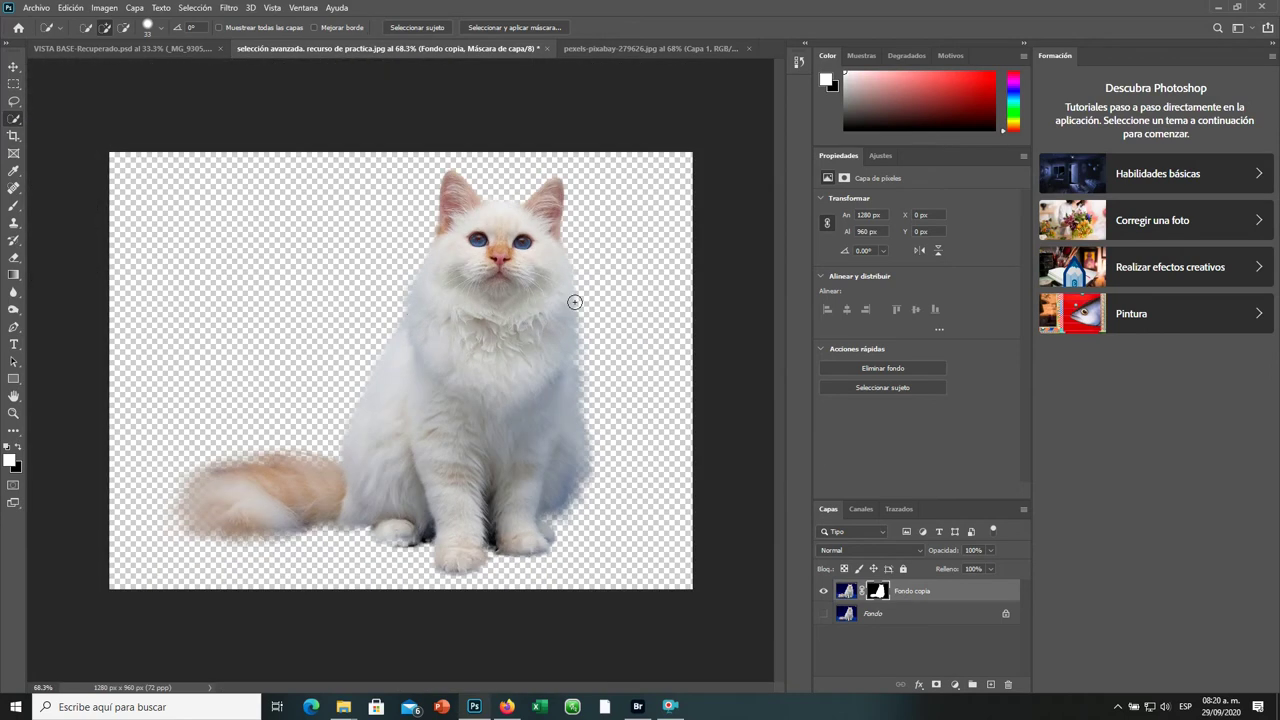
{"action": "left_click", "coordinate": [13, 66]}
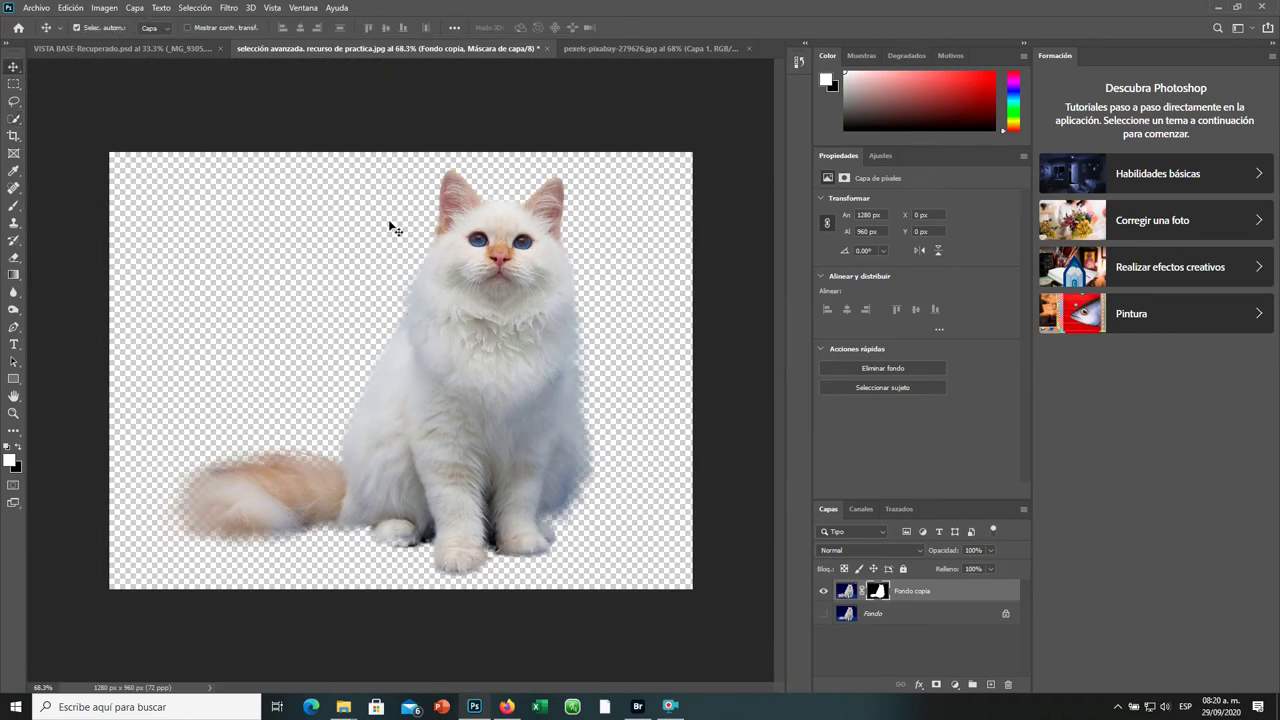
{"action": "mouse_move", "coordinate": [463, 259]}
{"action": "left_mouse_down"}
{"action": "mouse_move", "coordinate": [620, 57]}
{"action": "mouse_move", "coordinate": [380, 379]}
{"action": "left_mouse_up"}
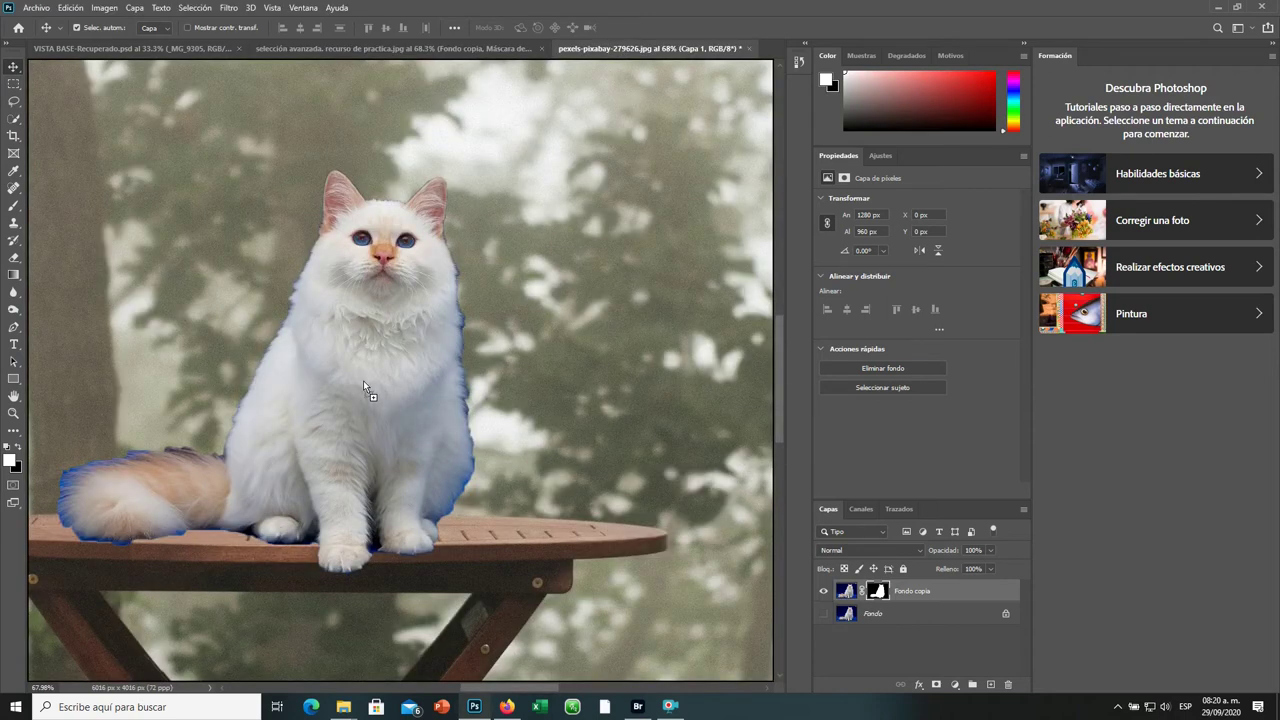
{"action": "left_click", "coordinate": [692, 313]}
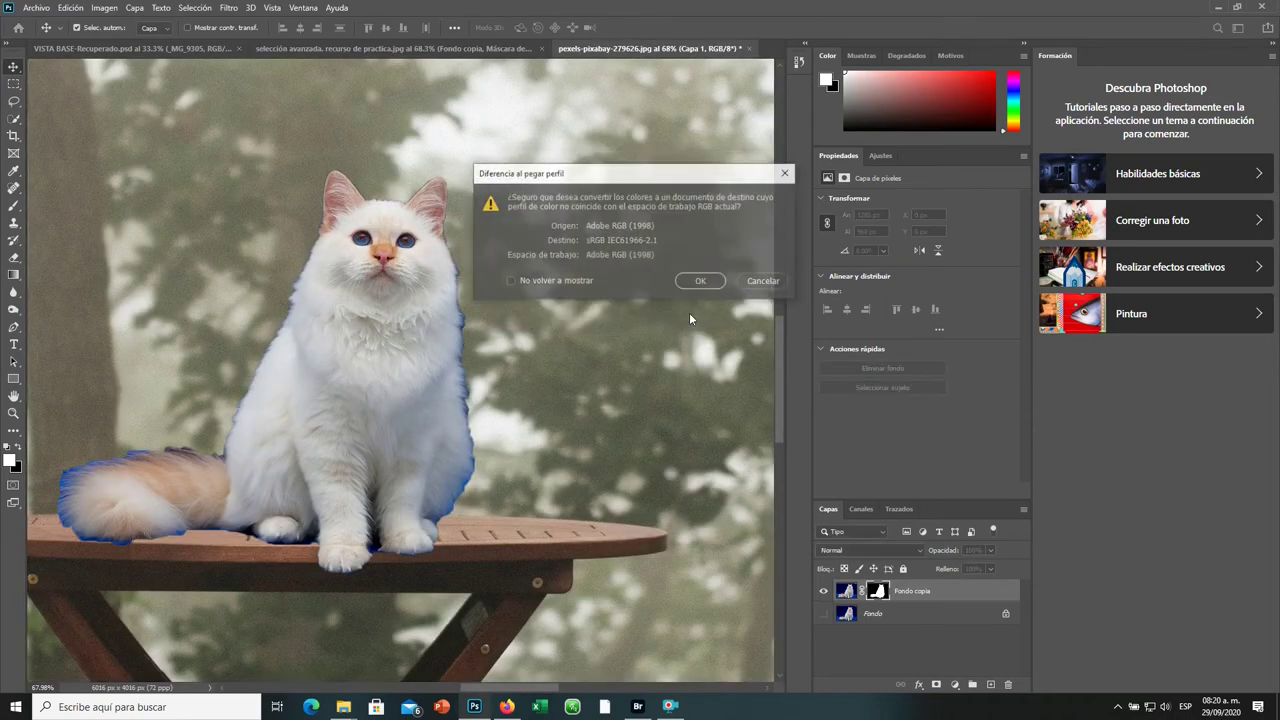
{"action": "left_click", "coordinate": [688, 281]}
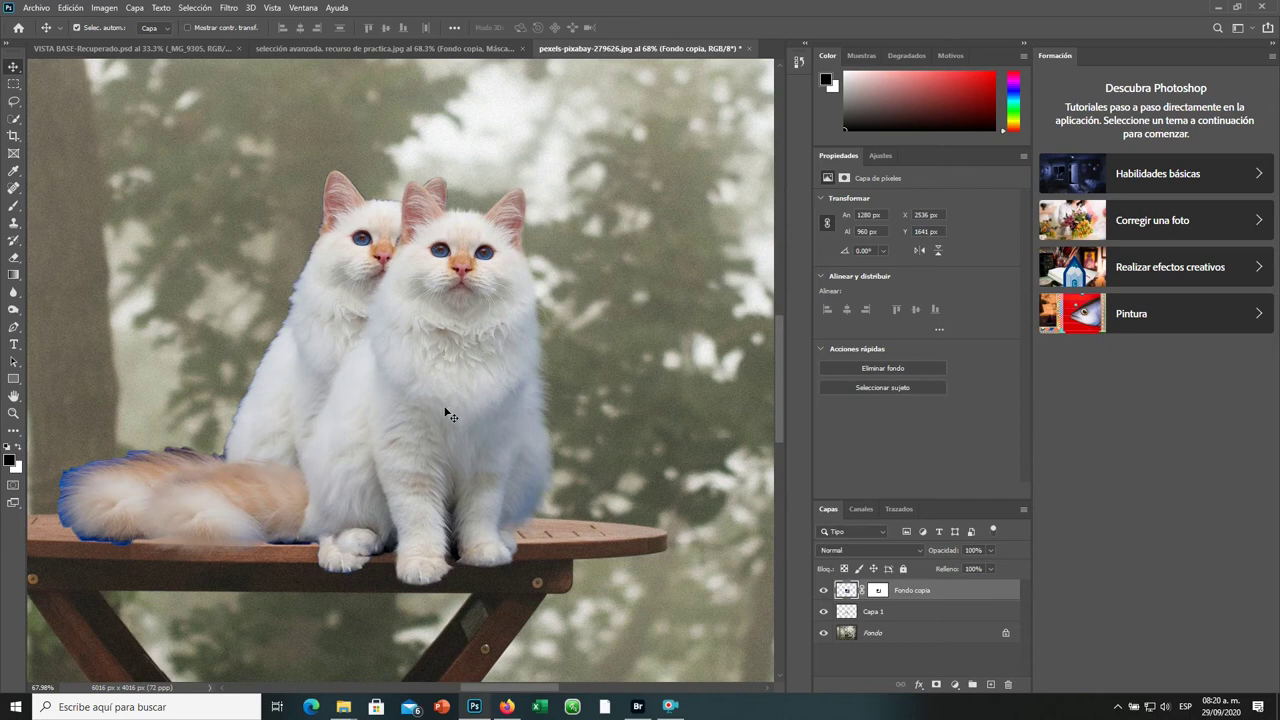
Step: Position the cat on the wooden table beside the other cat
{"action": "left_click_drag", "start_coordinate": [450, 413], "coordinate": [550, 404]}
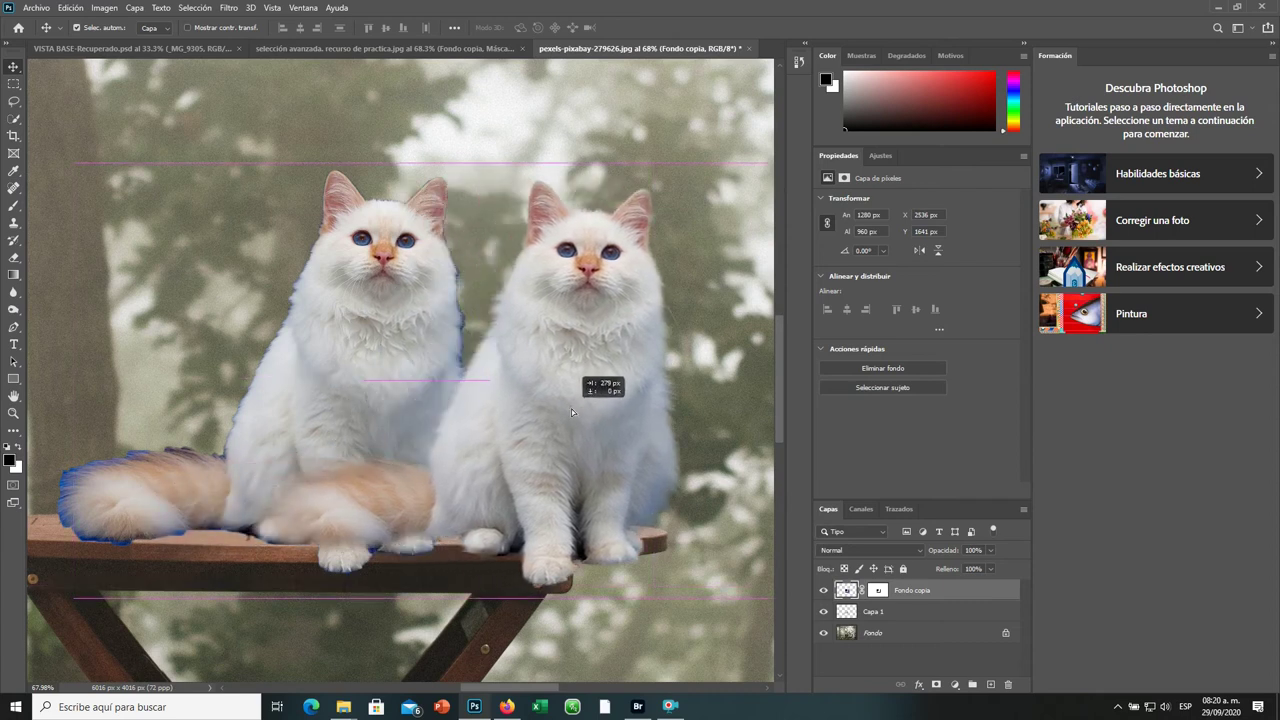
{"action": "left_click_drag", "start_coordinate": [550, 404], "coordinate": [570, 405]}
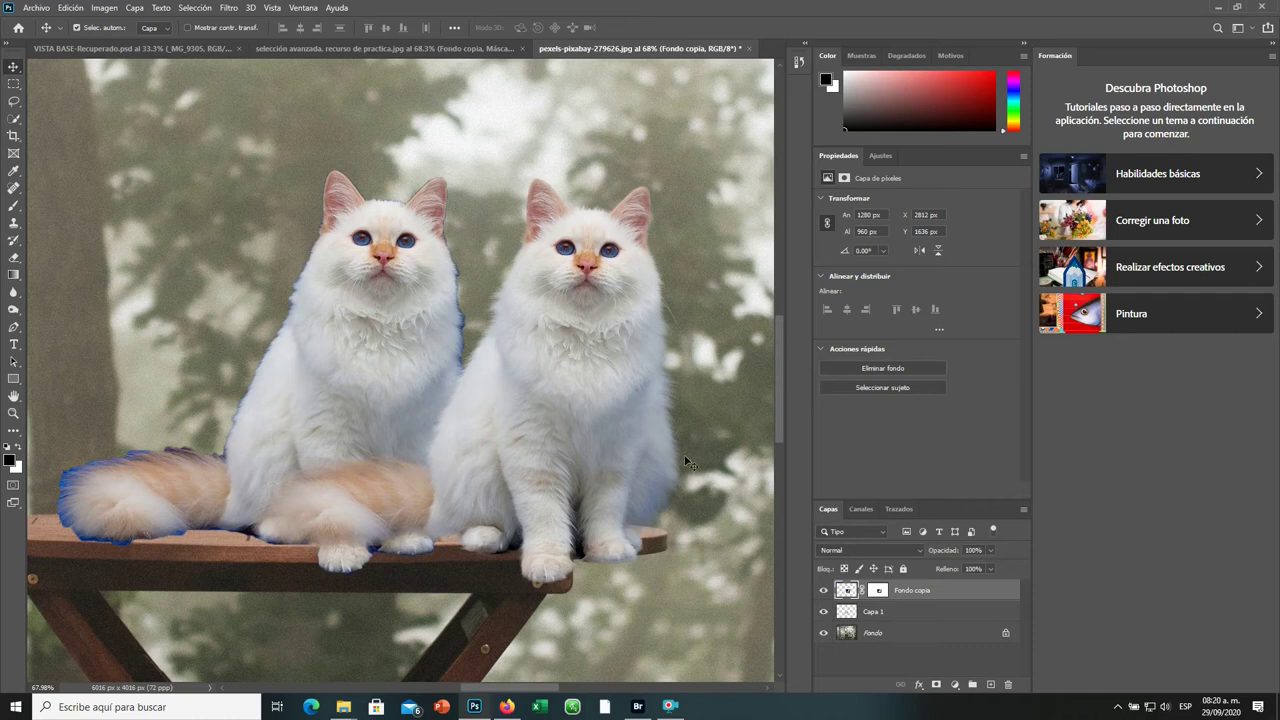
{"action": "scroll", "coordinate": [686, 462], "scroll_direction": "up", "scroll_amount": 5}
{"action": "scroll", "coordinate": [671, 443], "scroll_direction": "up", "scroll_amount": 5}
{"action": "scroll", "coordinate": [671, 400], "scroll_direction": "up", "scroll_amount": 5}
{"action": "scroll", "coordinate": [671, 380], "scroll_direction": "up", "scroll_amount": 5}
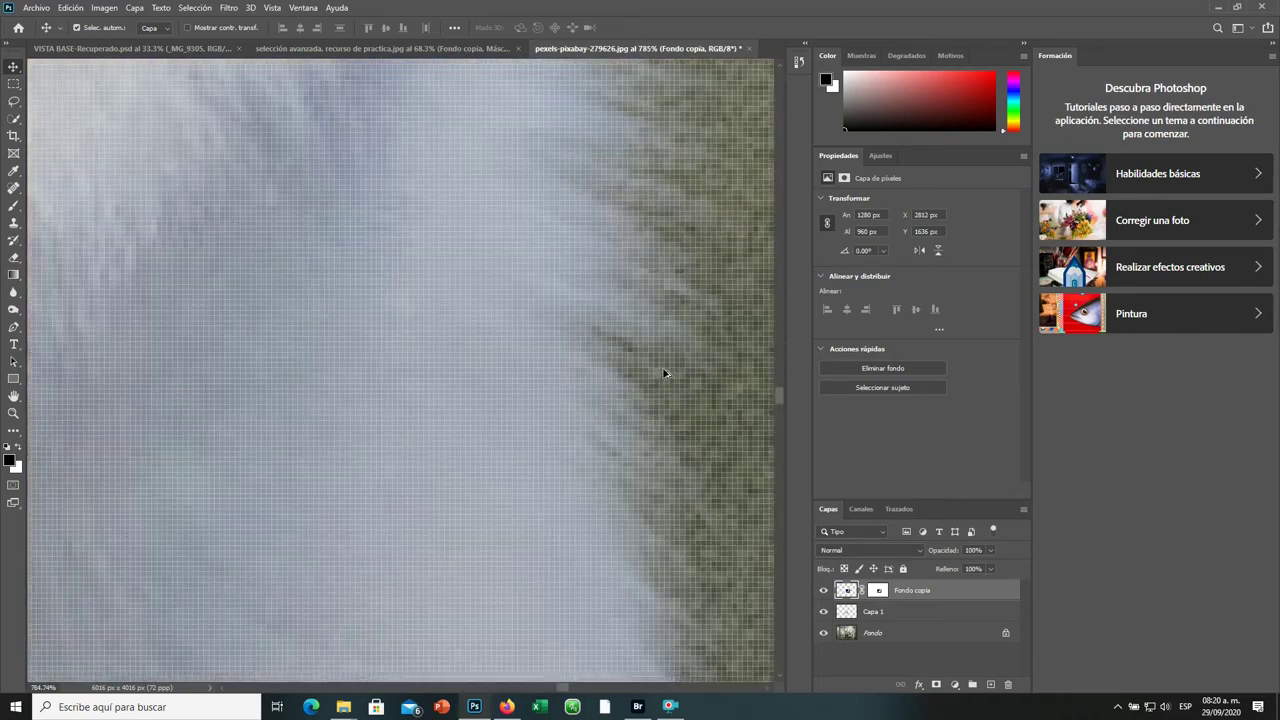
{"action": "scroll", "coordinate": [664, 373], "scroll_direction": "up", "scroll_amount": 2}
{"action": "scroll", "coordinate": [650, 360], "scroll_direction": "up", "scroll_amount": 2}
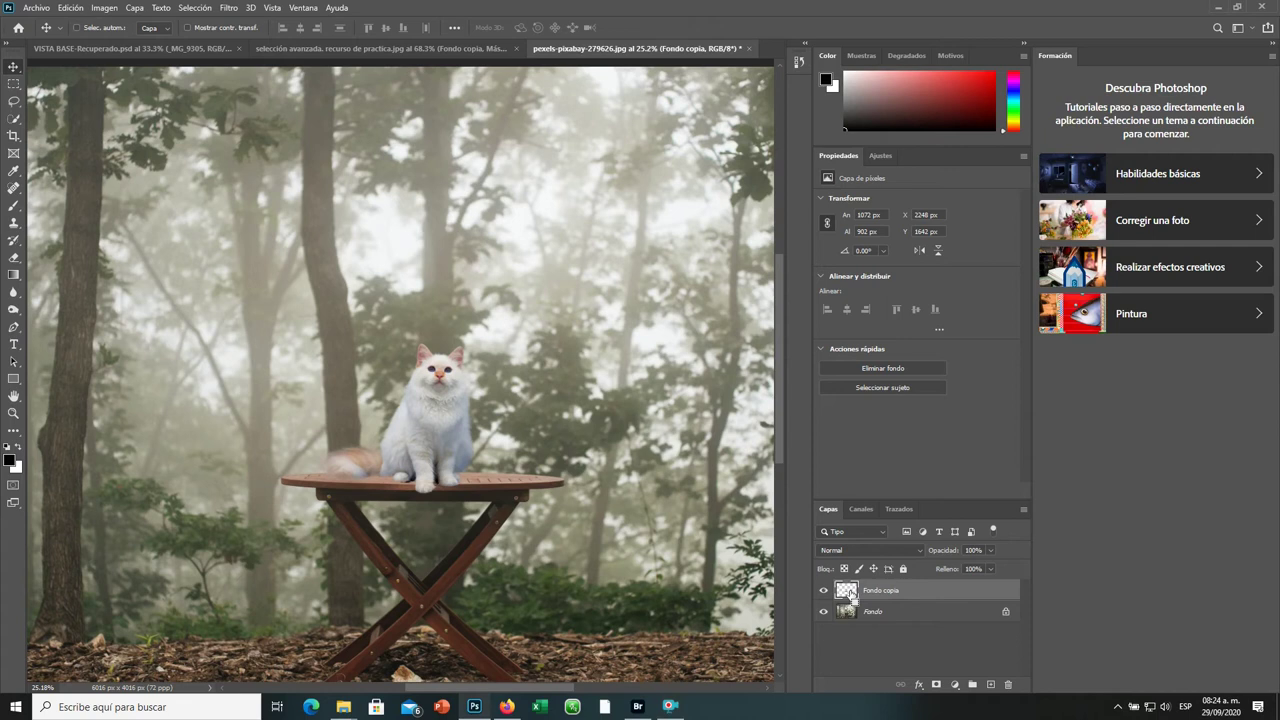
Step: Create a black cat-shaped silhouette on a new layer placed beneath the white cat
{"action": "left_click", "coordinate": [846, 594], "text": "ctrl"}
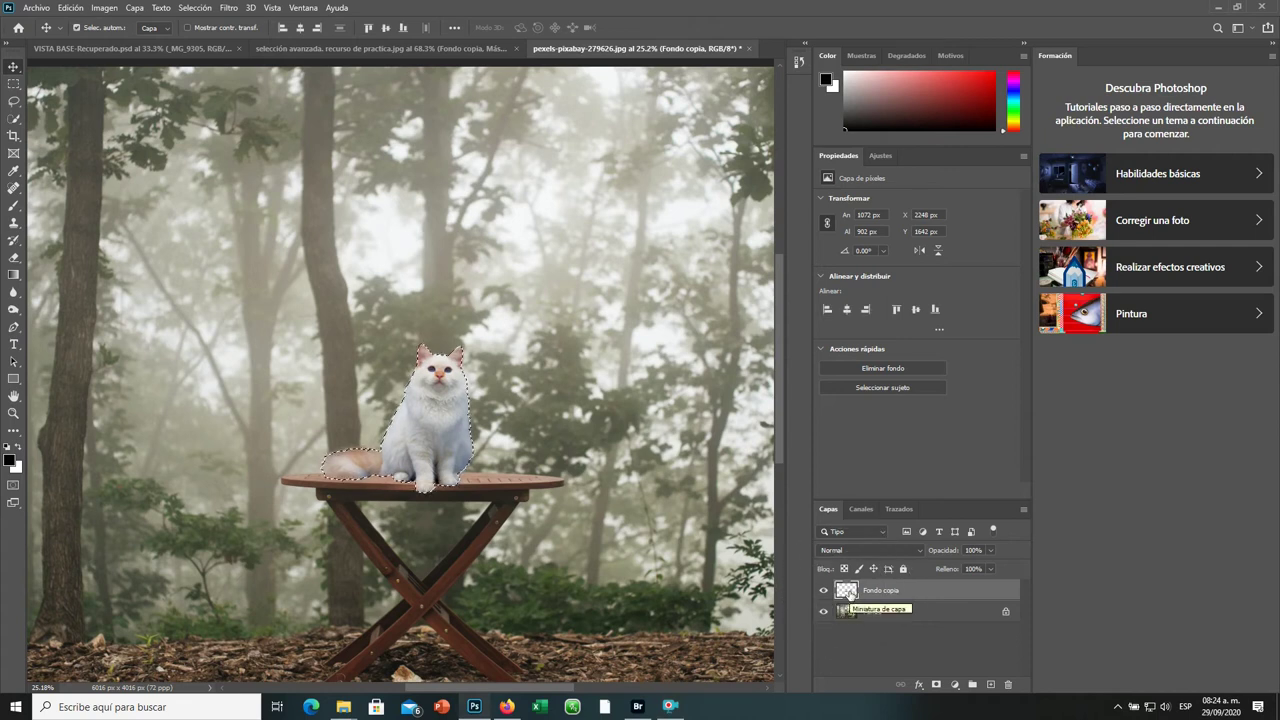
{"action": "left_click", "coordinate": [991, 686]}
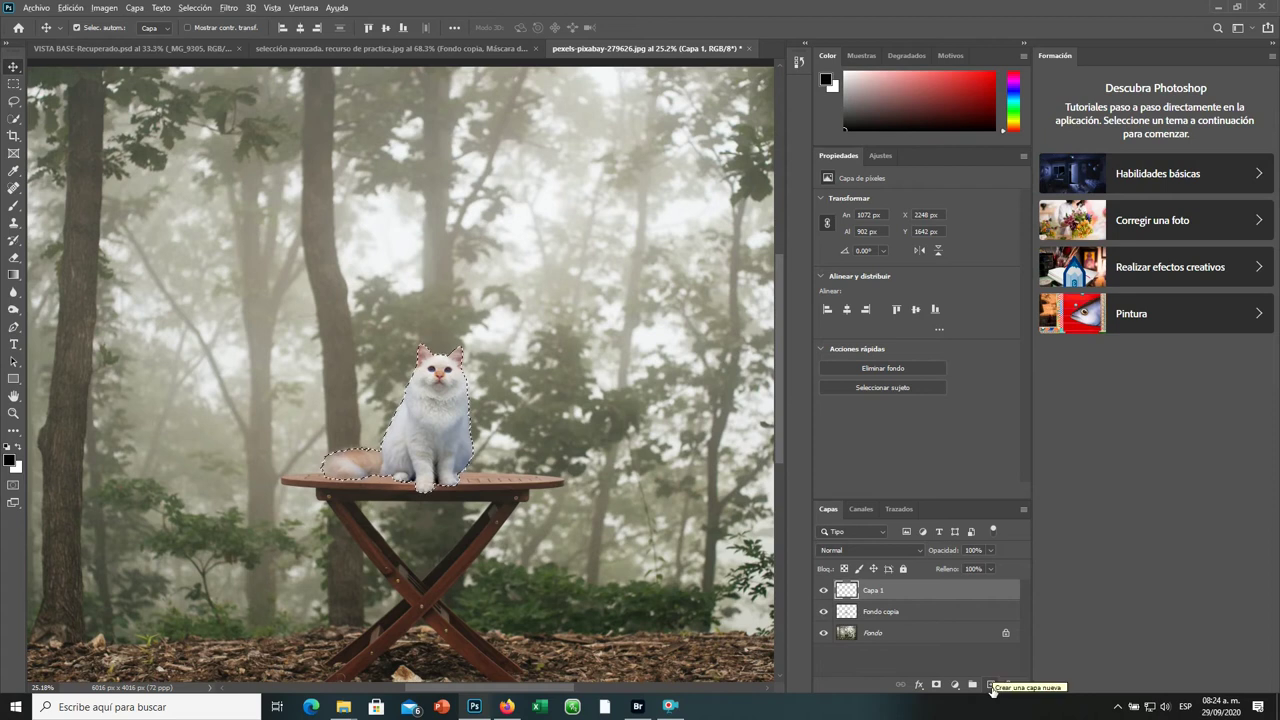
{"action": "key", "text": "alt+BackSpace"}
{"action": "key", "text": "ctrl+d"}
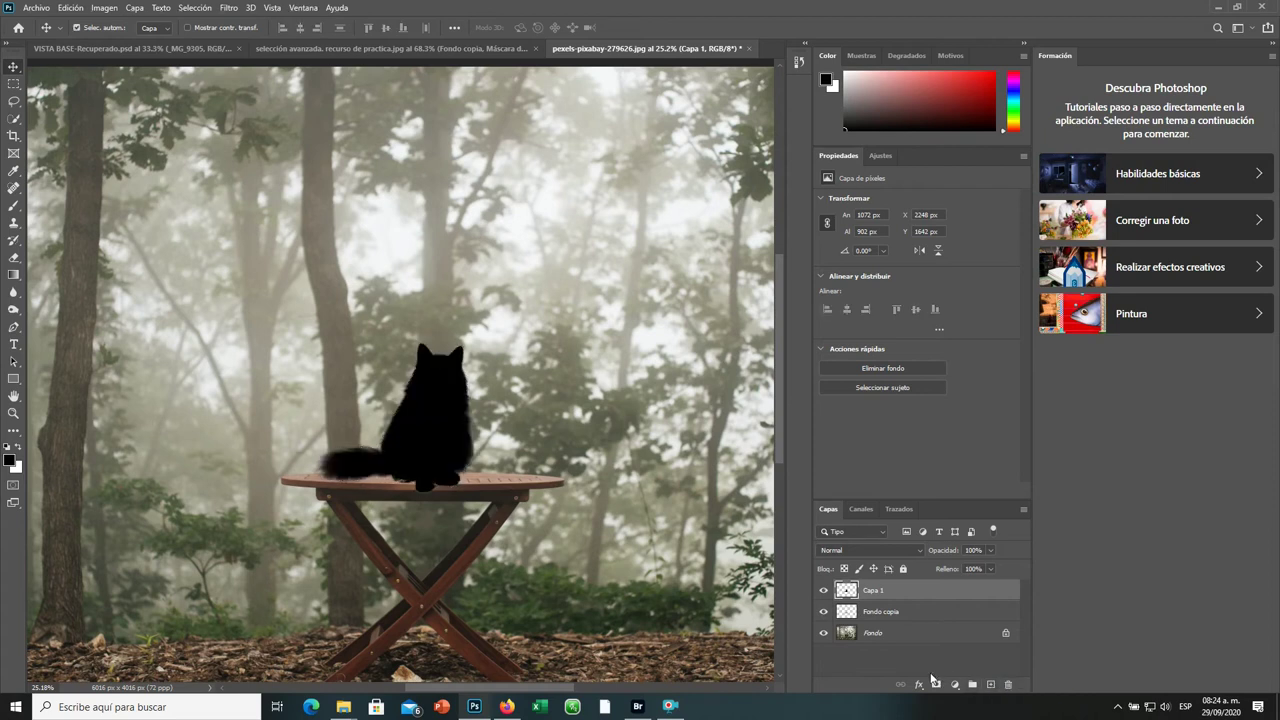
{"action": "left_click_drag", "start_coordinate": [851, 600], "coordinate": [848, 617]}
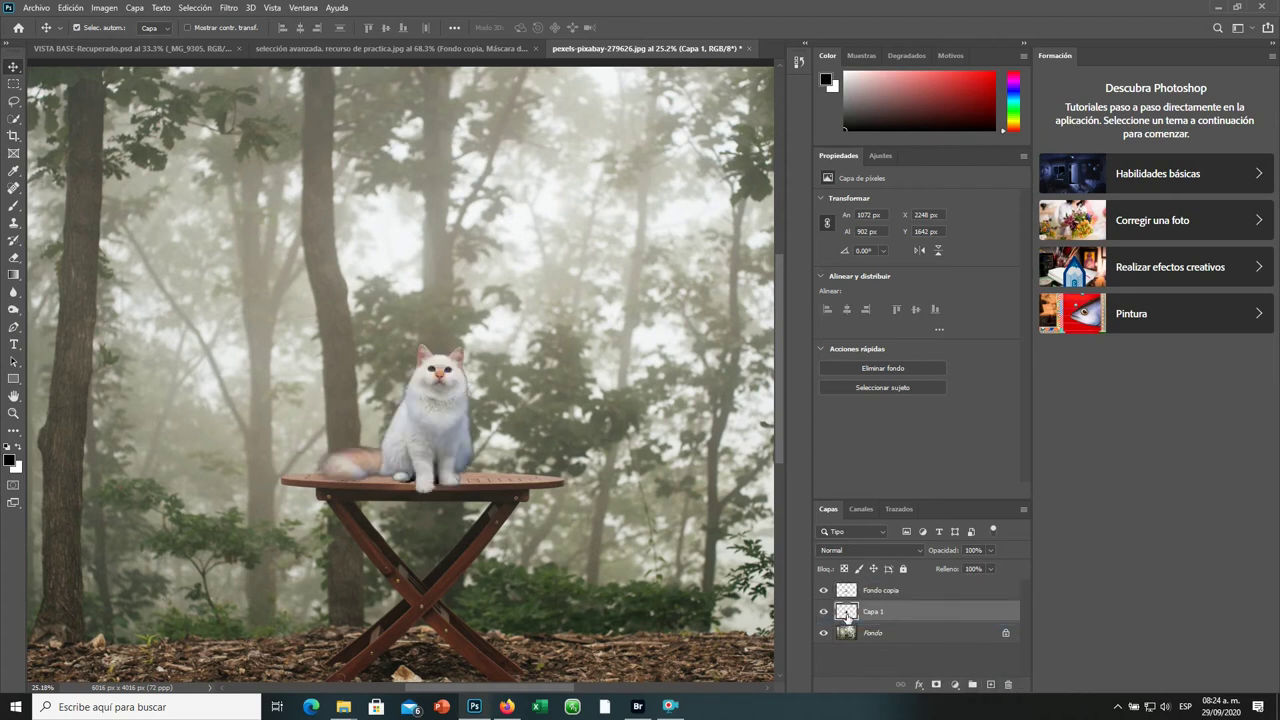
{"action": "key", "text": "ctrl+t"}
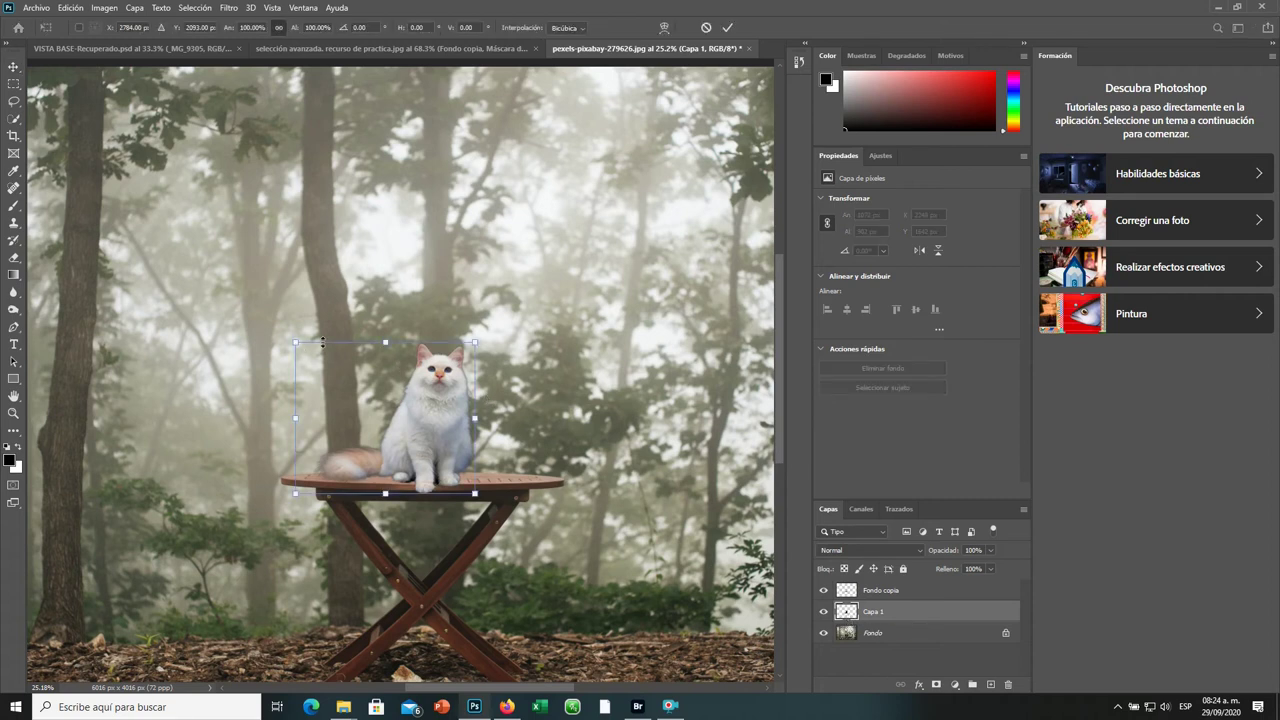
Step: Distort the black silhouette into a flattened shadow under the tabletop and commit the transform
{"action": "left_click_drag", "start_coordinate": [474, 344], "coordinate": [365, 378]}
{"action": "left_click_drag", "start_coordinate": [299, 346], "coordinate": [616, 537]}
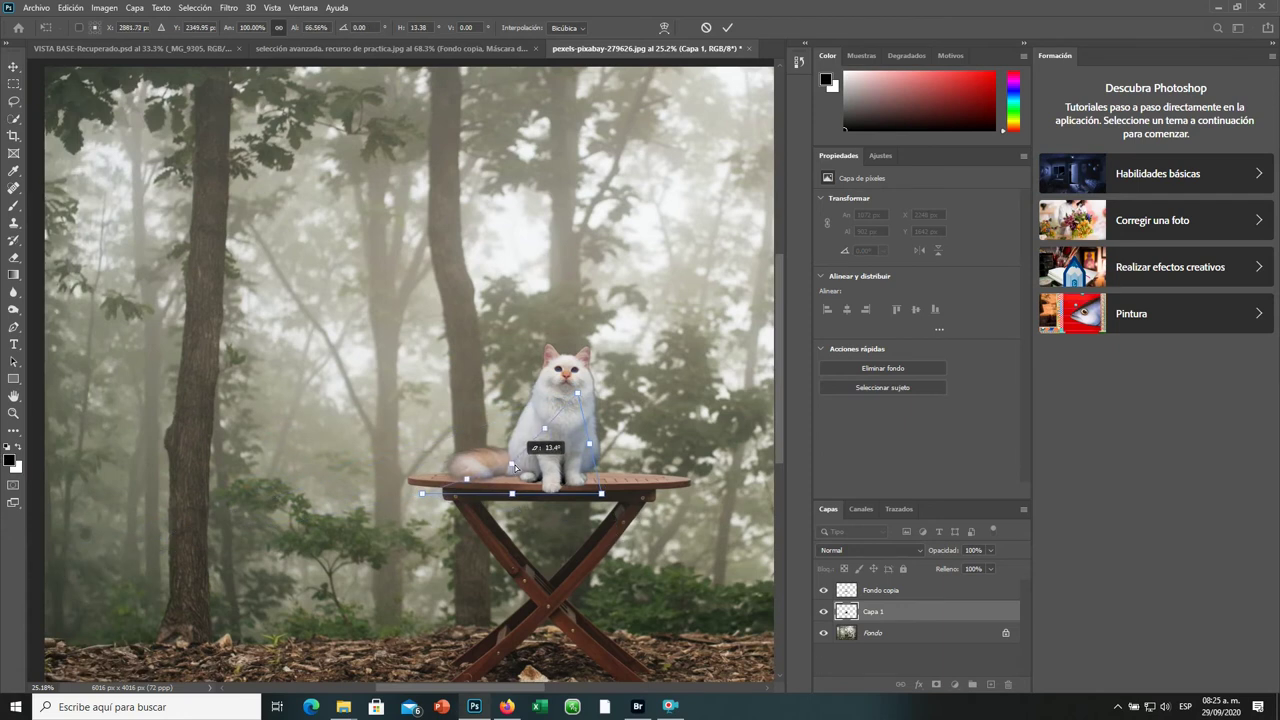
{"action": "left_click_drag", "start_coordinate": [616, 537], "coordinate": [353, 413]}
{"action": "mouse_move", "coordinate": [576, 395]}
{"action": "left_mouse_down"}
{"action": "mouse_move", "coordinate": [452, 490]}
{"action": "mouse_move", "coordinate": [534, 438]}
{"action": "left_mouse_up"}
{"action": "left_click_drag", "start_coordinate": [364, 419], "coordinate": [396, 430]}
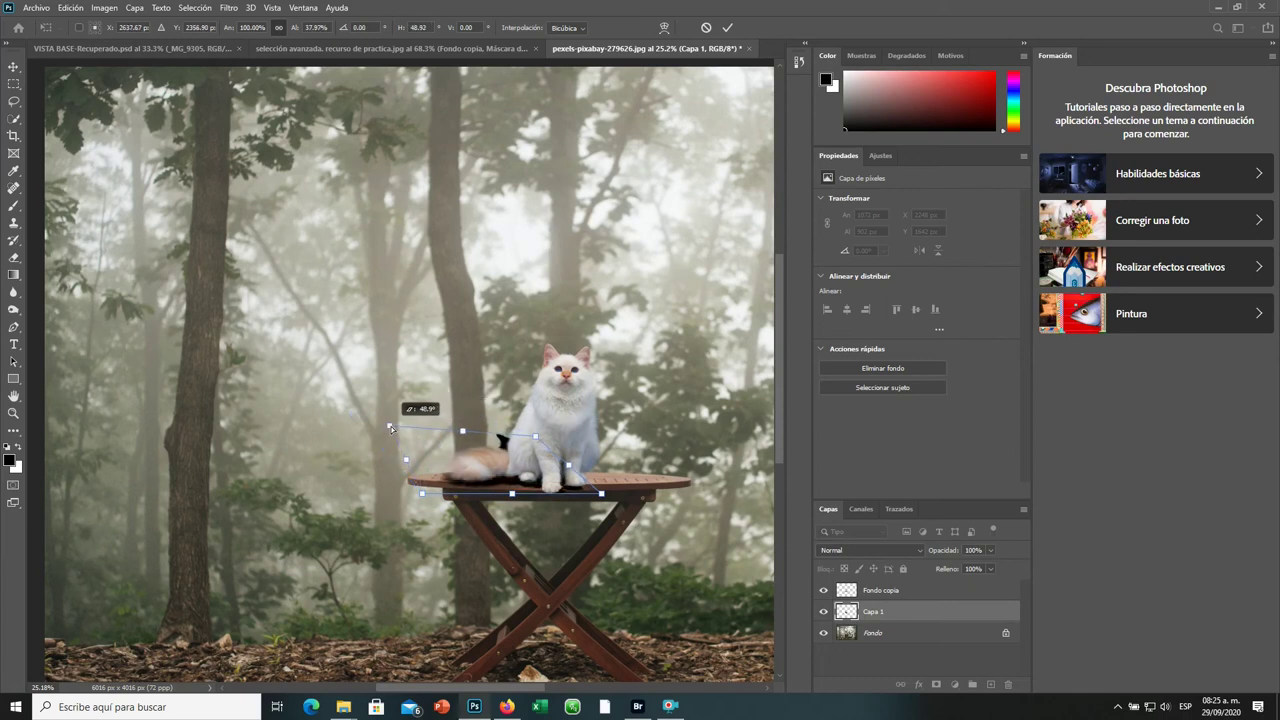
{"action": "left_click_drag", "start_coordinate": [395, 430], "coordinate": [286, 399]}
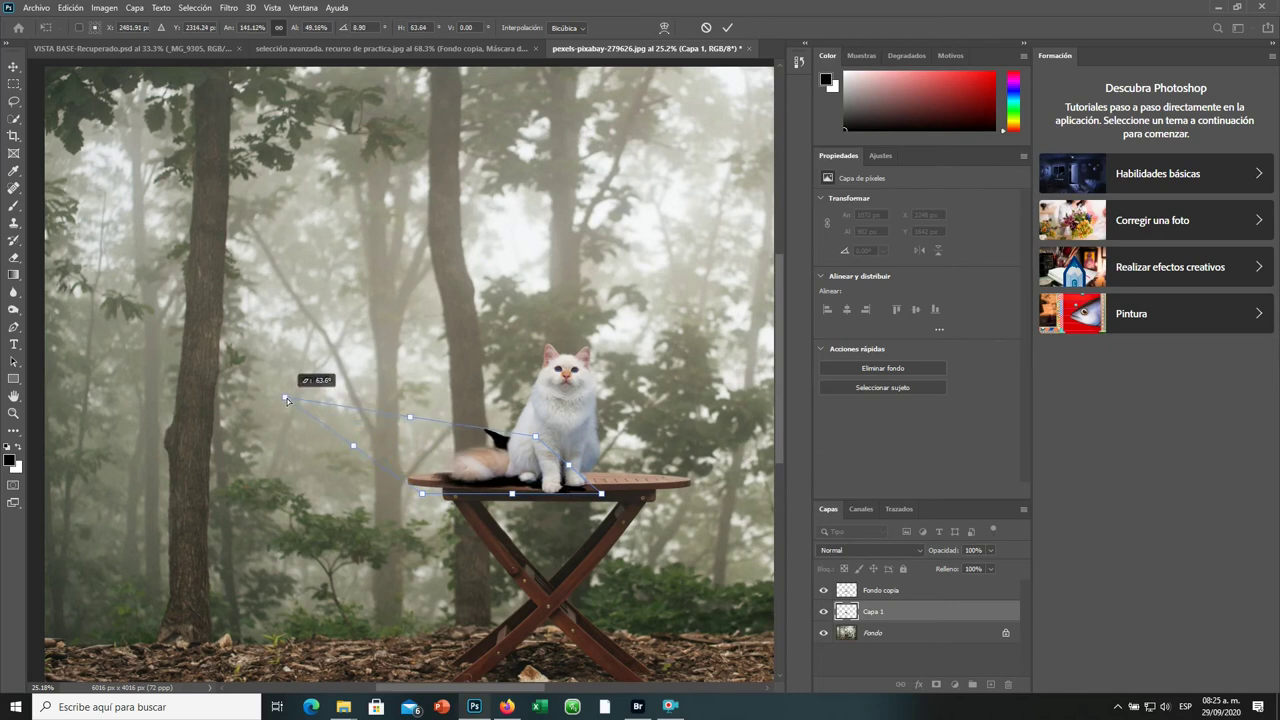
{"action": "left_click_drag", "start_coordinate": [422, 493], "coordinate": [401, 486]}
{"action": "left_click_drag", "start_coordinate": [537, 437], "coordinate": [468, 484]}
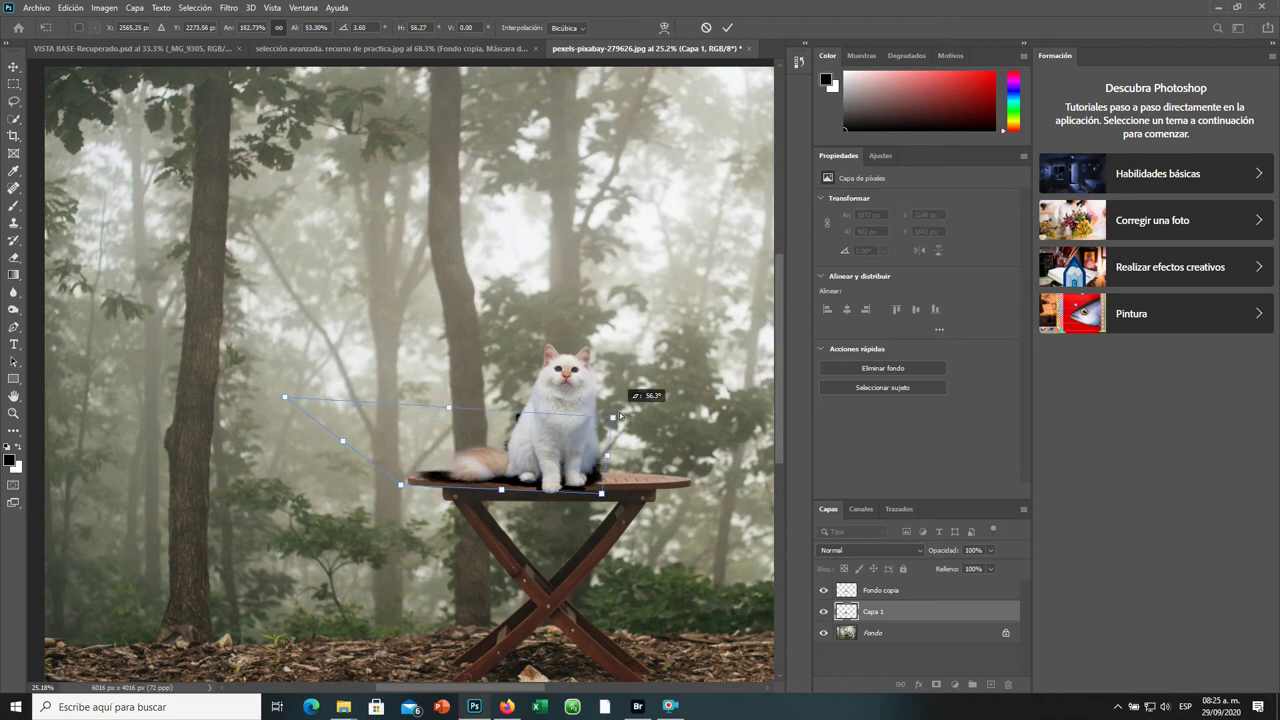
{"action": "scroll", "coordinate": [468, 484], "scroll_direction": "down", "scroll_amount": 1}
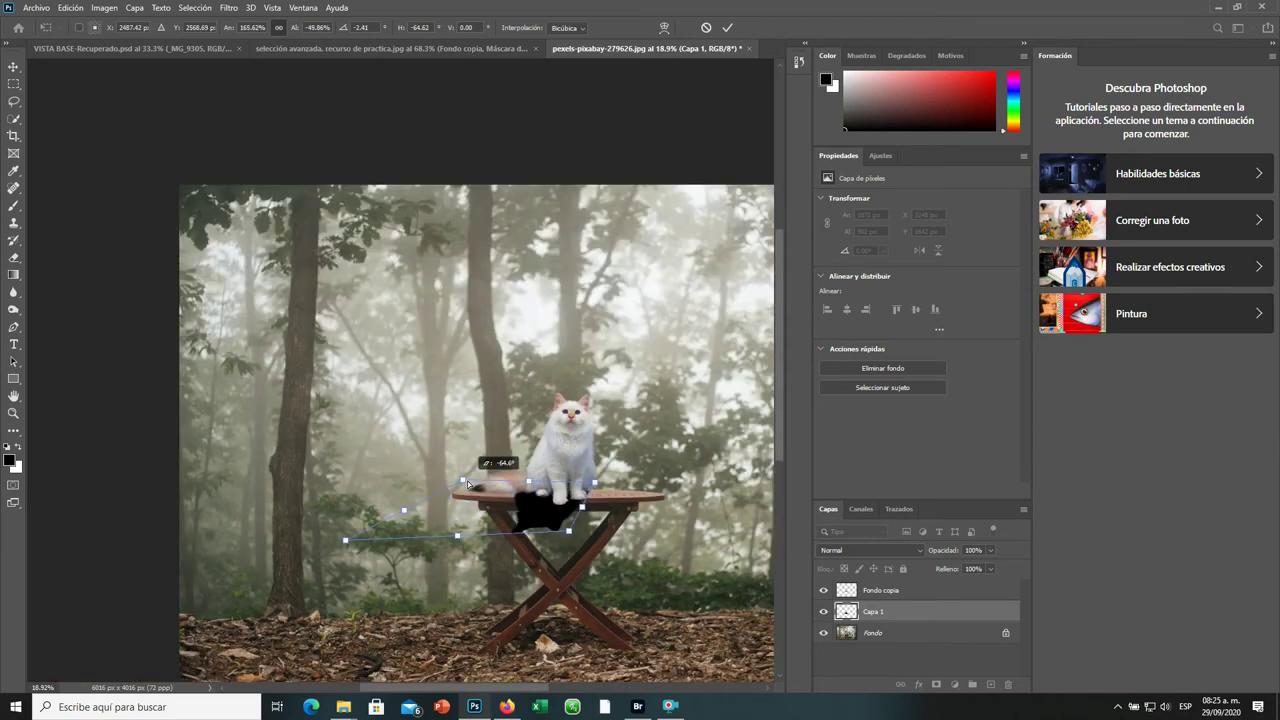
{"action": "key", "text": "Return"}
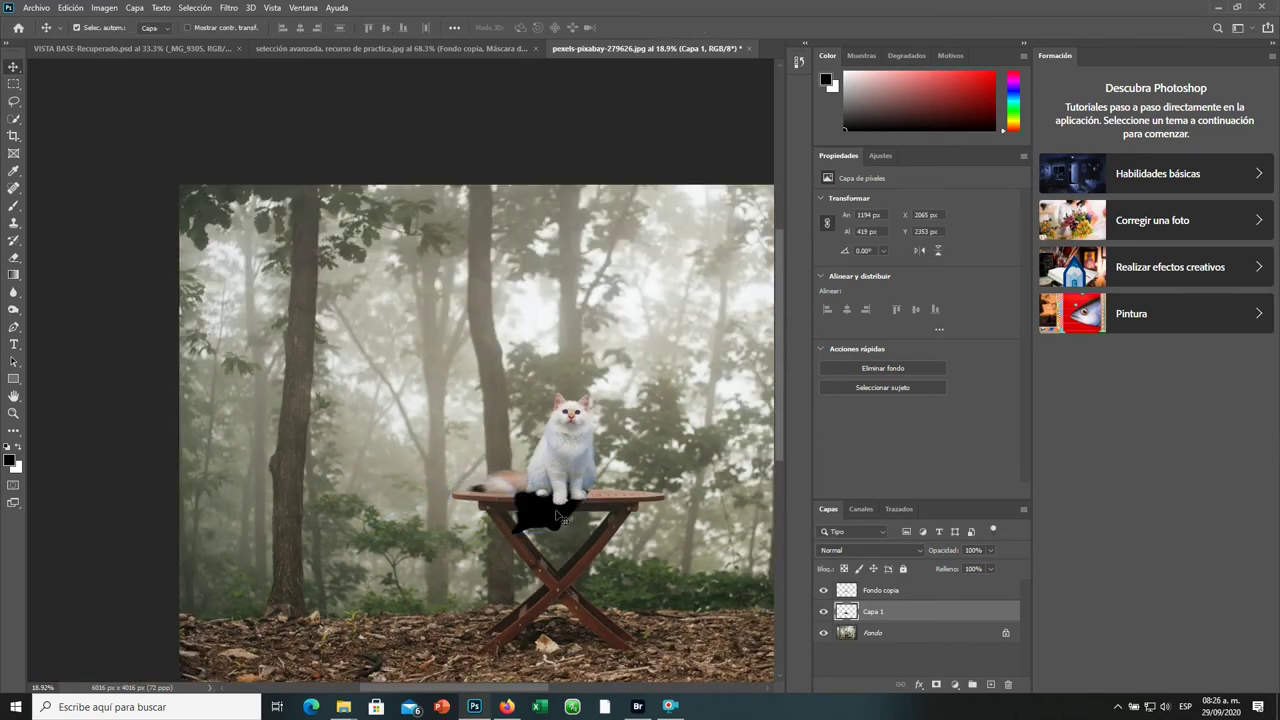
{"action": "scroll", "coordinate": [541, 507], "scroll_direction": "up", "scroll_amount": 1}
{"action": "scroll", "coordinate": [541, 507], "scroll_direction": "up", "scroll_amount": 2}
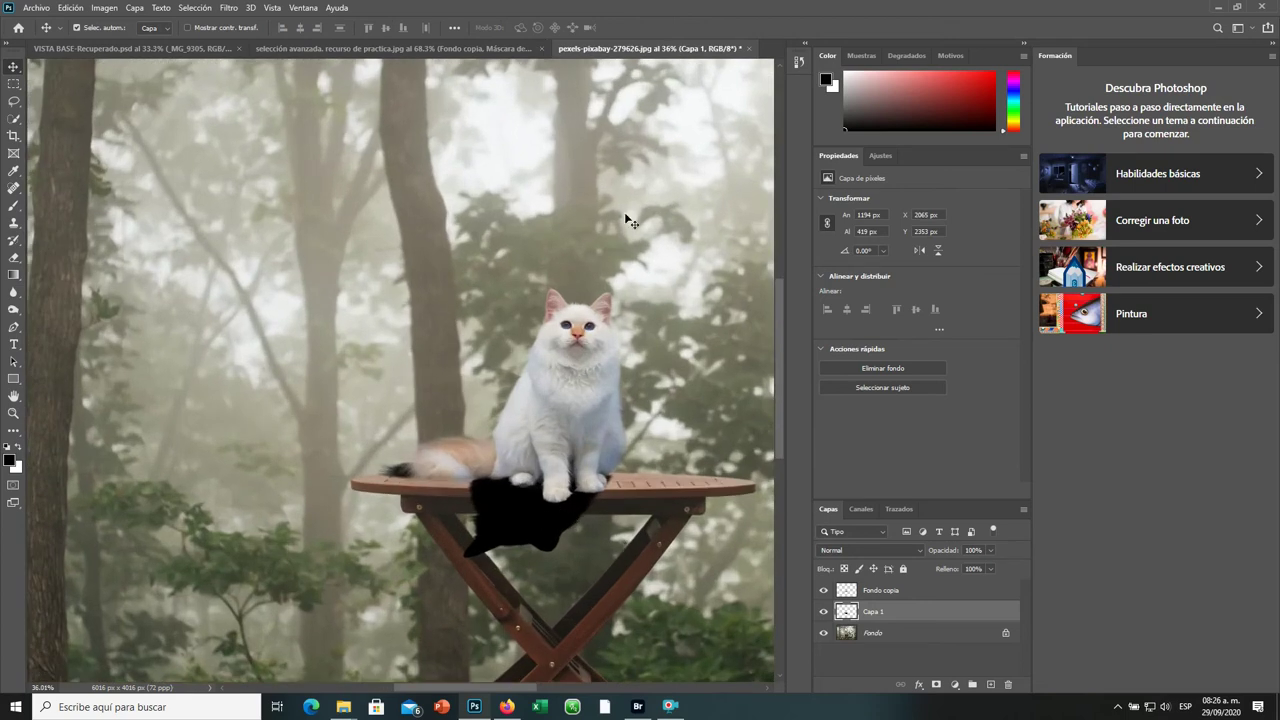
Step: Soften the Capa 1 shadow with a Gaussian blur of about 15.3 px
{"action": "left_click", "coordinate": [230, 9]}
{"action": "mouse_move", "coordinate": [249, 158]}
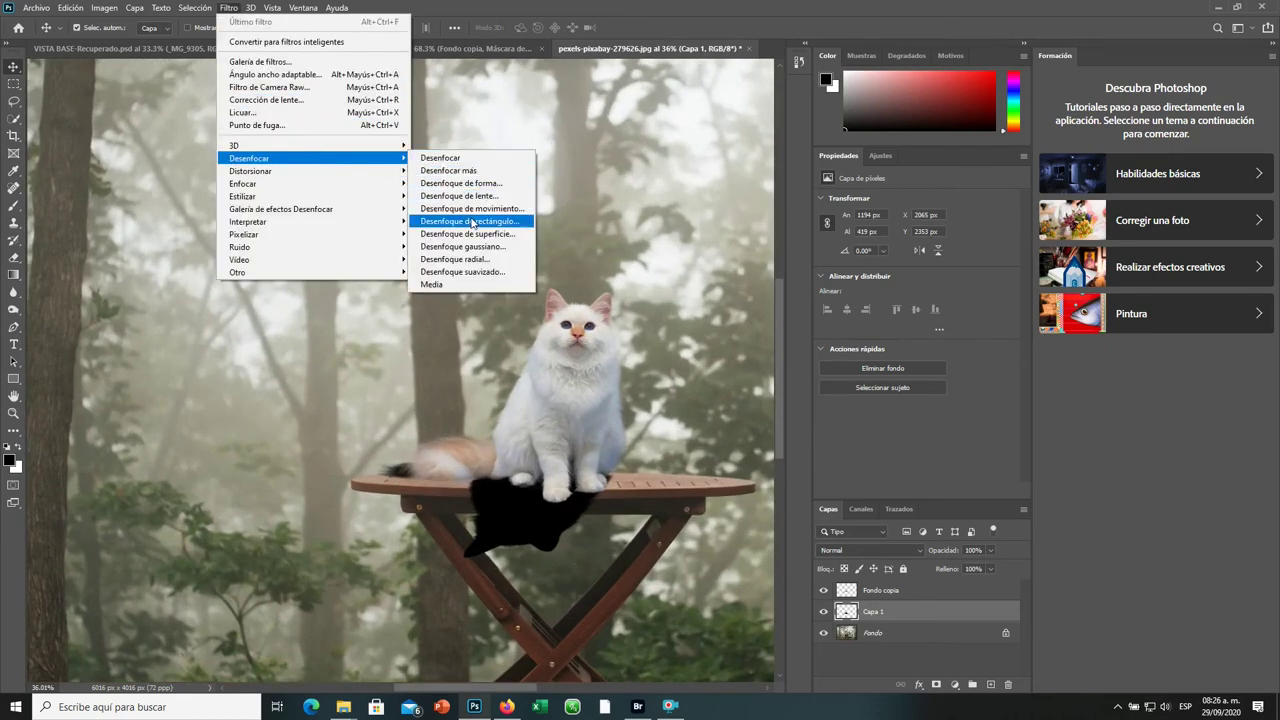
{"action": "left_click", "coordinate": [466, 248]}
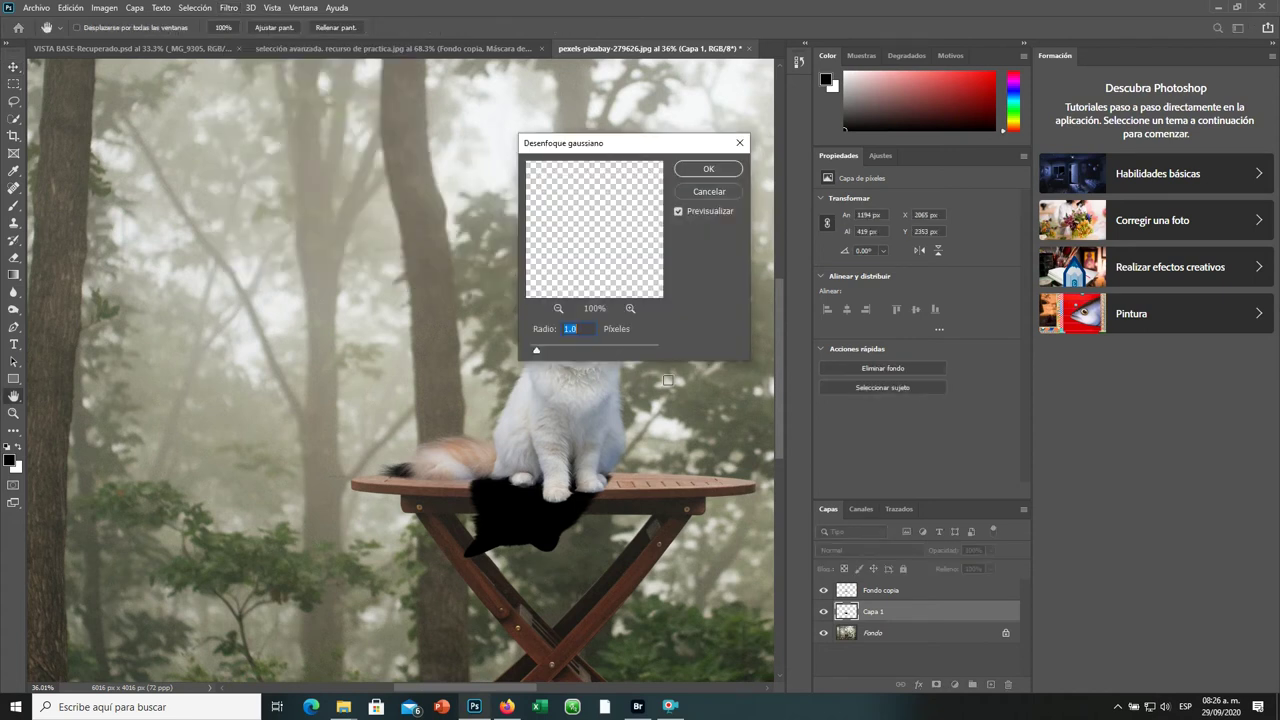
{"action": "left_click_drag", "start_coordinate": [573, 350], "coordinate": [585, 351]}
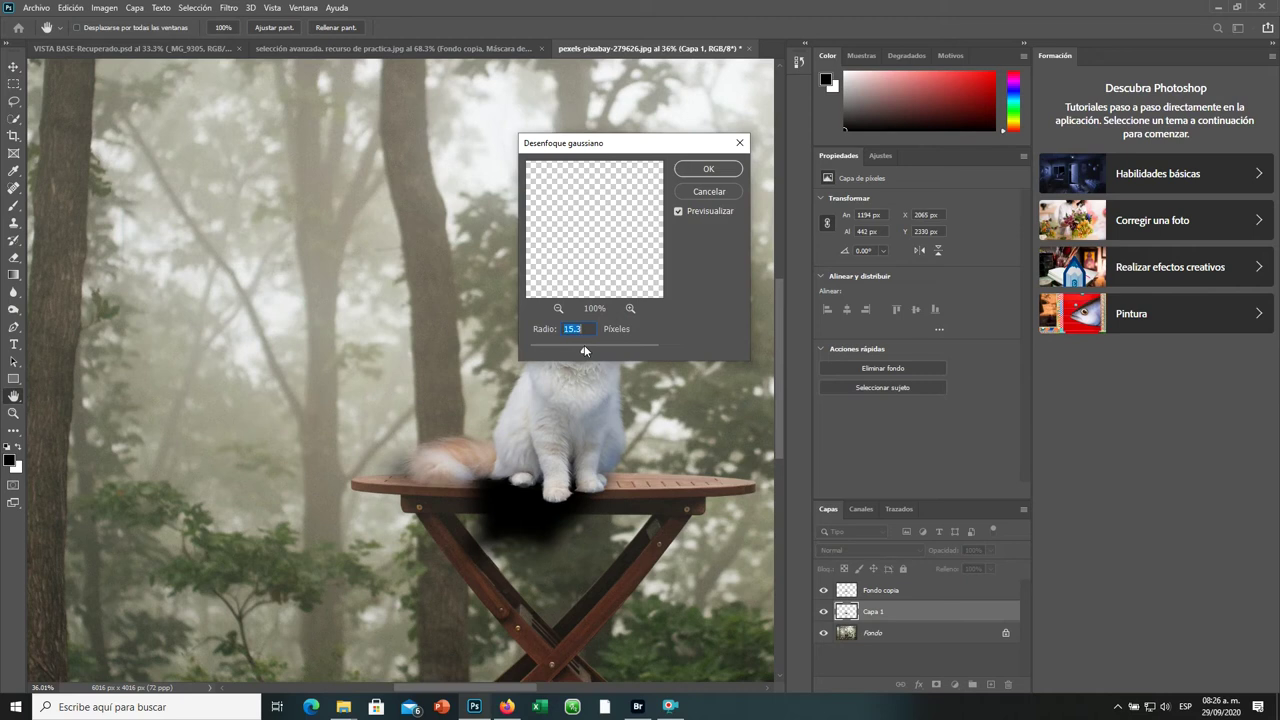
{"action": "left_click", "coordinate": [708, 170]}
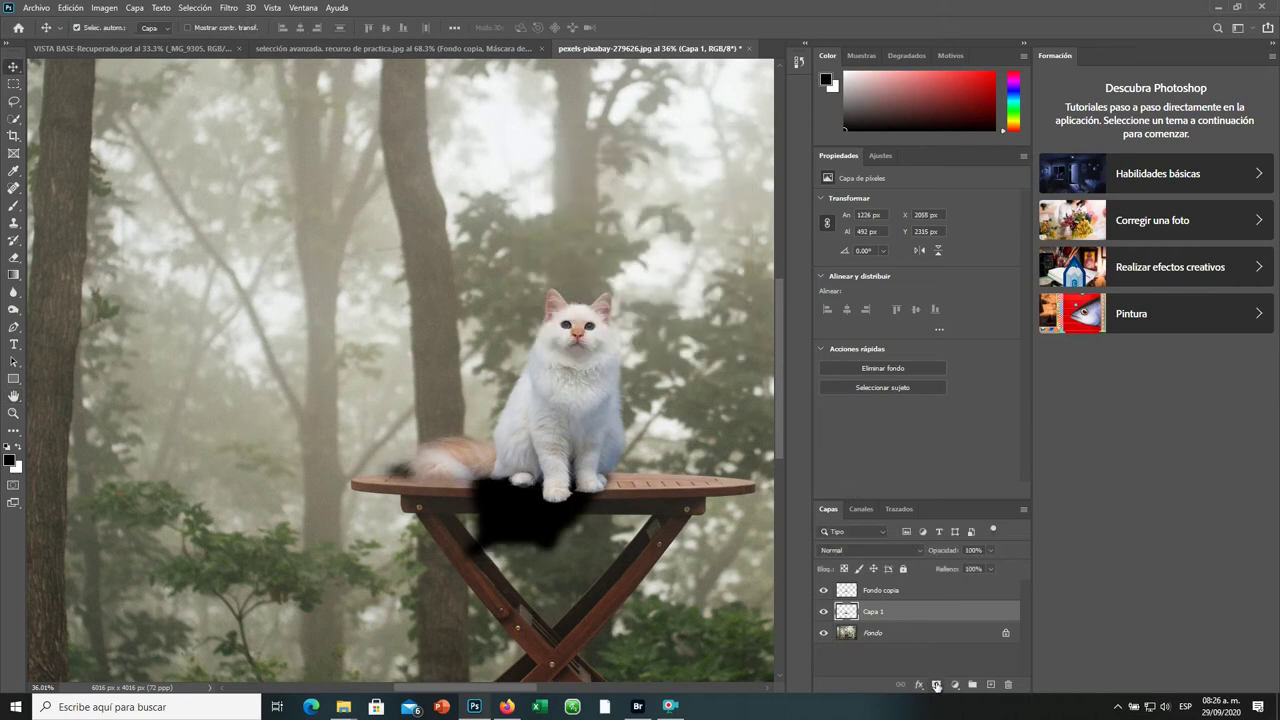
{"action": "left_click", "coordinate": [936, 685]}
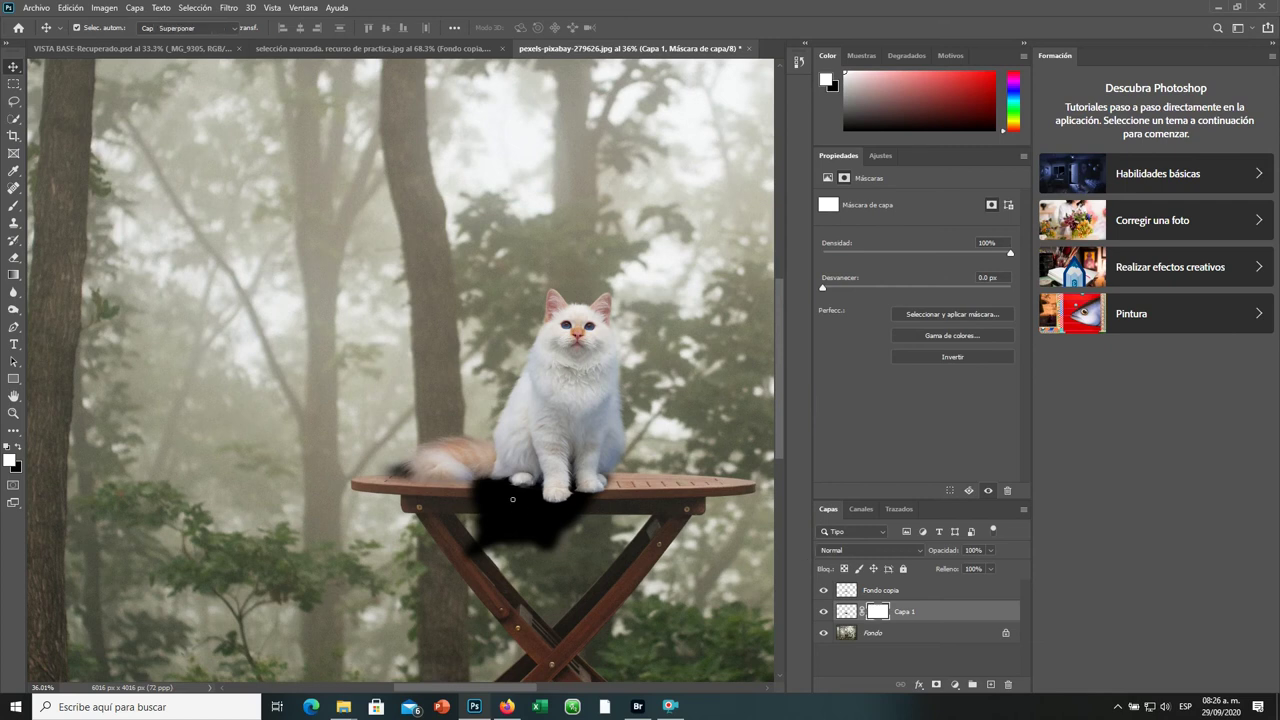
Step: Set up a black brush in Normal blend mode for painting the mask
{"action": "key", "text": "b"}
{"action": "key", "text": "x"}
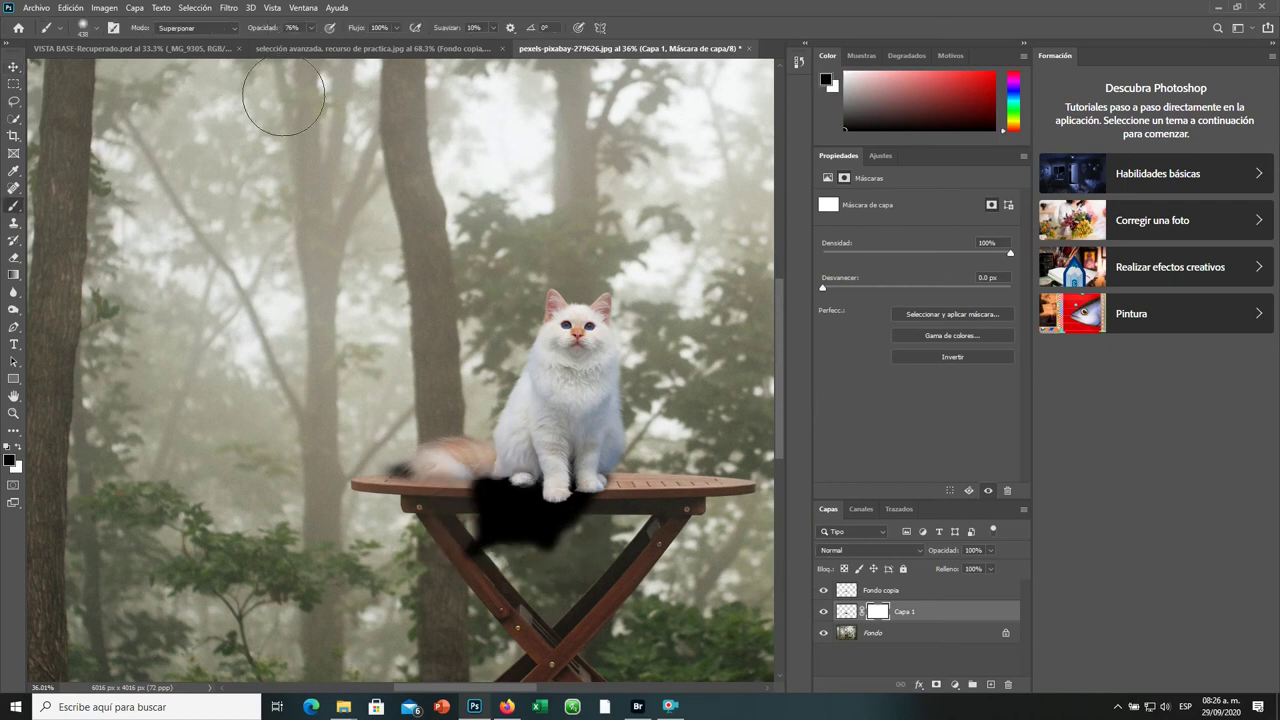
{"action": "left_click", "coordinate": [218, 28]}
{"action": "left_click", "coordinate": [207, 50]}
{"action": "left_click", "coordinate": [205, 28]}
{"action": "left_click", "coordinate": [203, 41]}
Step: Paint out the shadow spilling below the tabletop, toggling the layer to compare
{"action": "mouse_move", "coordinate": [571, 543]}
{"action": "left_mouse_down"}
{"action": "mouse_move", "coordinate": [528, 543]}
{"action": "mouse_move", "coordinate": [571, 528]}
{"action": "mouse_move", "coordinate": [589, 540]}
{"action": "mouse_move", "coordinate": [524, 505]}
{"action": "left_mouse_up"}
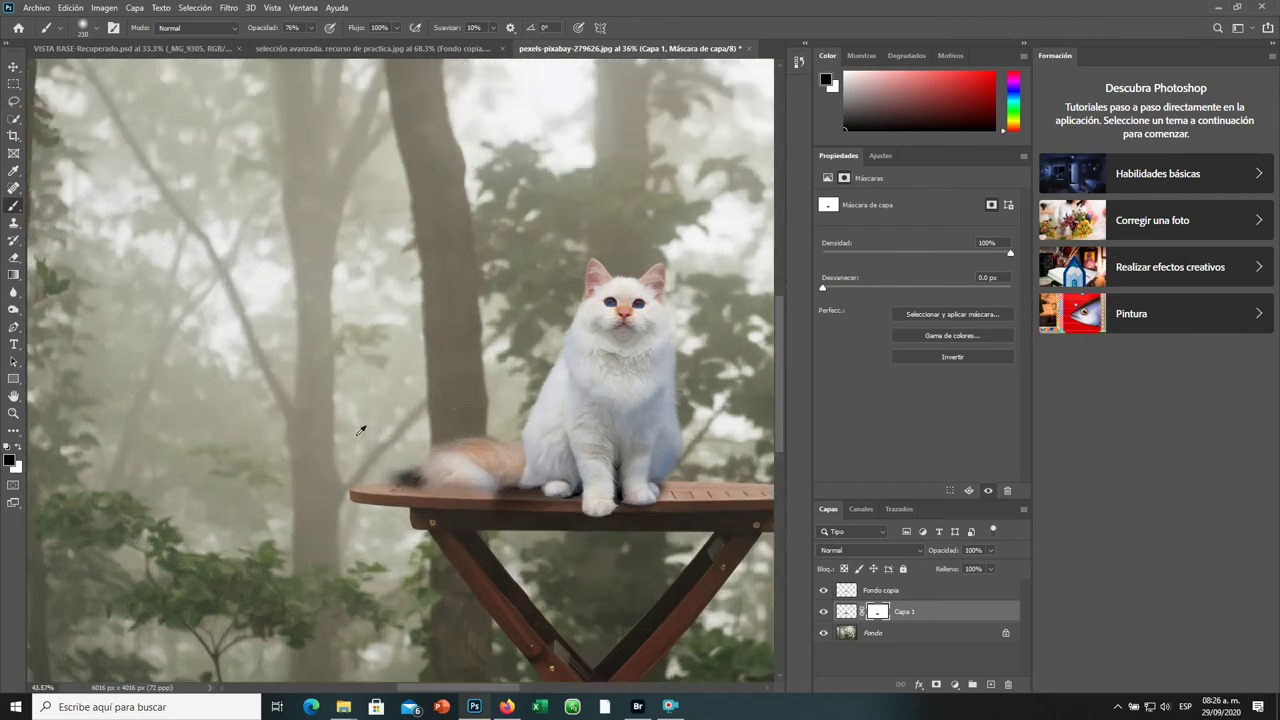
{"action": "scroll", "coordinate": [357, 423], "scroll_direction": "up", "scroll_amount": 5}
{"action": "left_click_drag", "start_coordinate": [443, 463], "coordinate": [440, 472]}
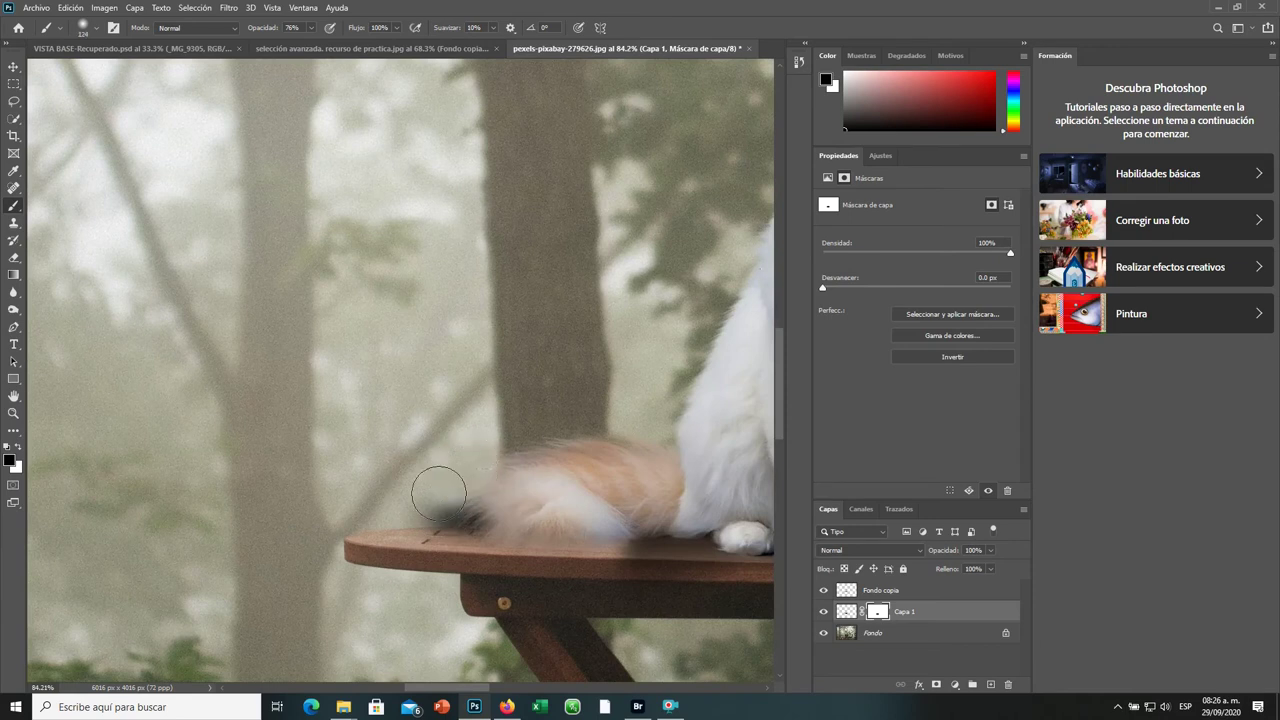
{"action": "scroll", "coordinate": [576, 437], "scroll_direction": "down", "scroll_amount": 5}
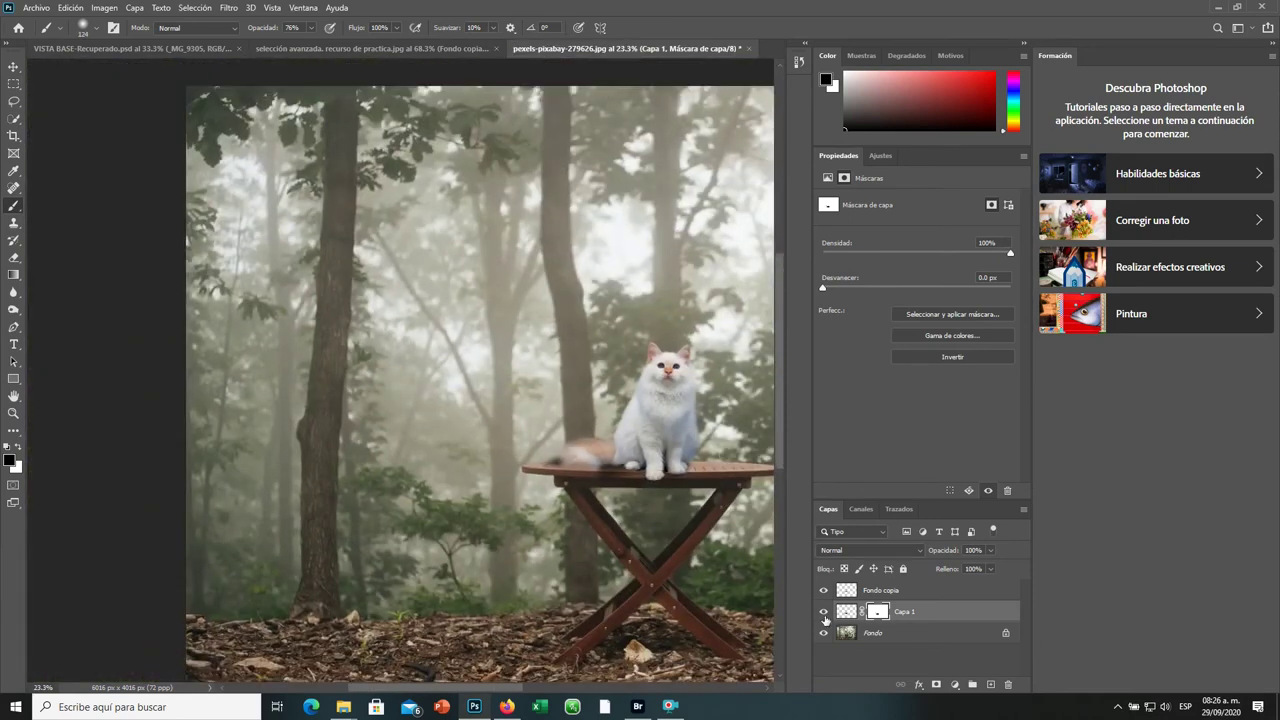
{"action": "left_click", "coordinate": [824, 611]}
{"action": "left_click", "coordinate": [824, 611]}
{"action": "left_click", "coordinate": [824, 611]}
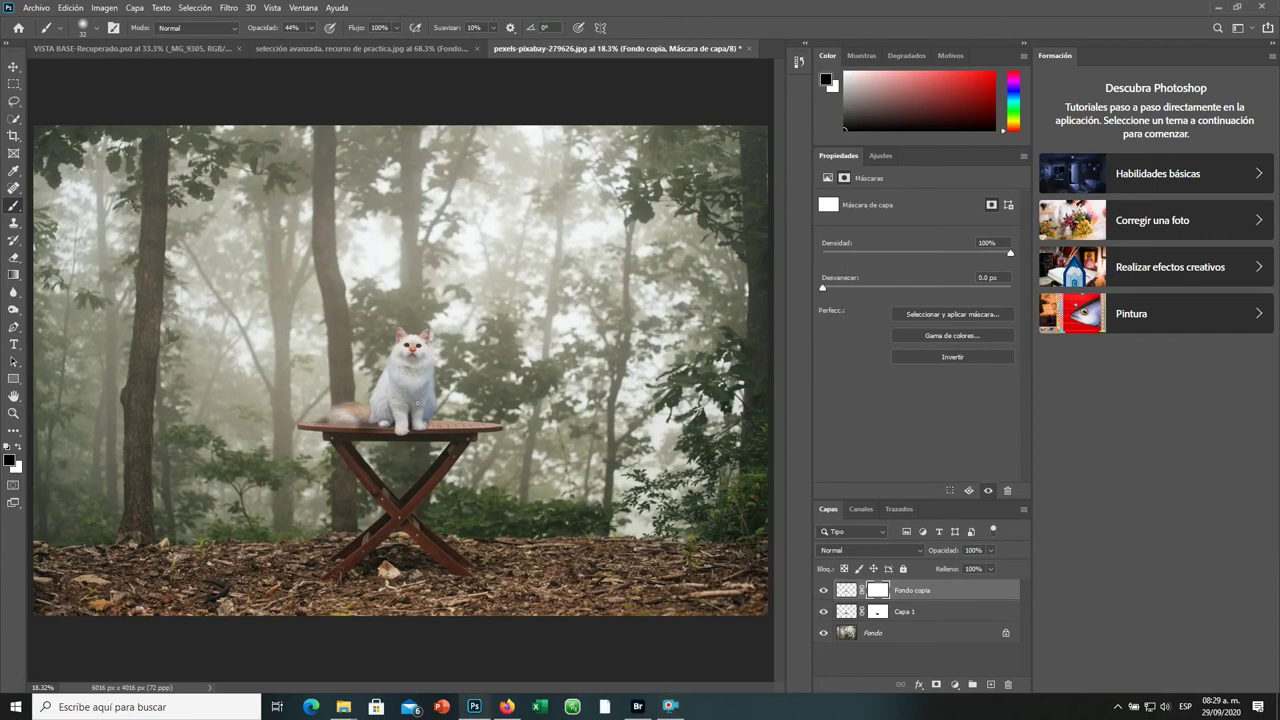
Step: Add empty layer Capa 2 on top and set Fill contents to 50% gris
{"action": "key", "text": "z"}
{"action": "left_click_drag", "start_coordinate": [421, 400], "coordinate": [555, 590]}
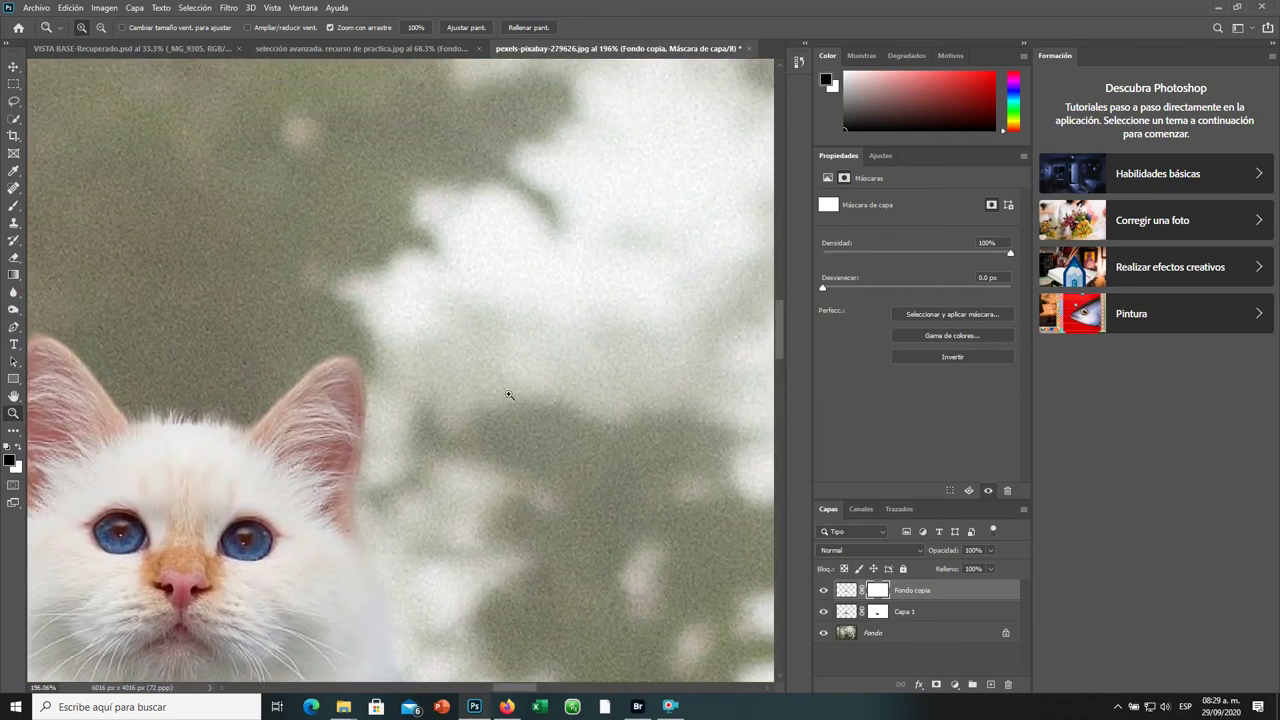
{"action": "left_click_drag", "start_coordinate": [302, 504], "coordinate": [296, 427]}
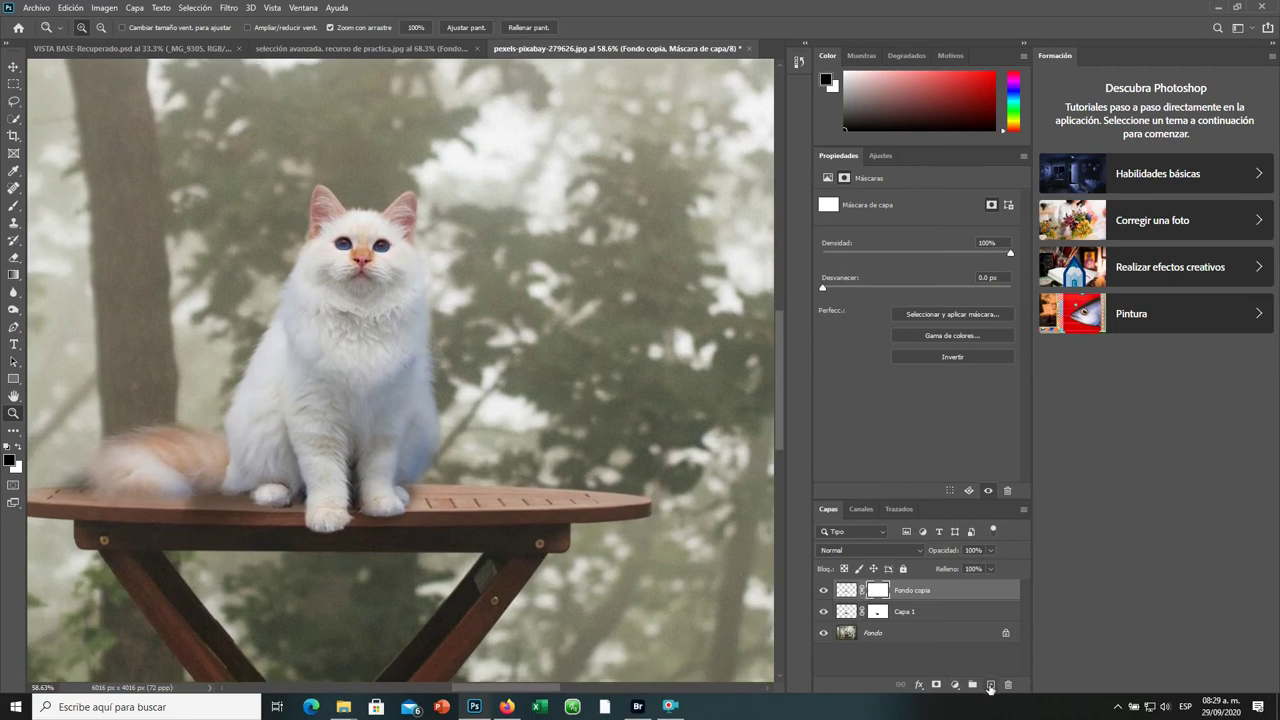
{"action": "left_click", "coordinate": [990, 685]}
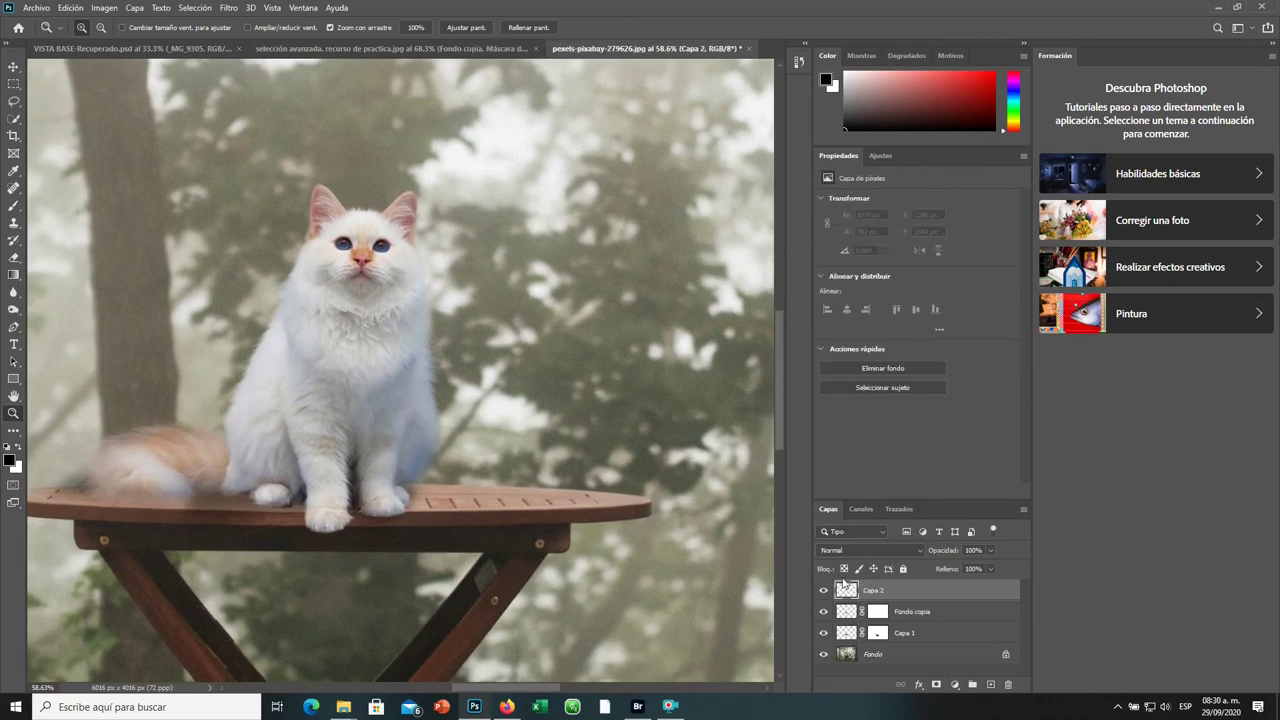
{"action": "key", "text": "shift+F5"}
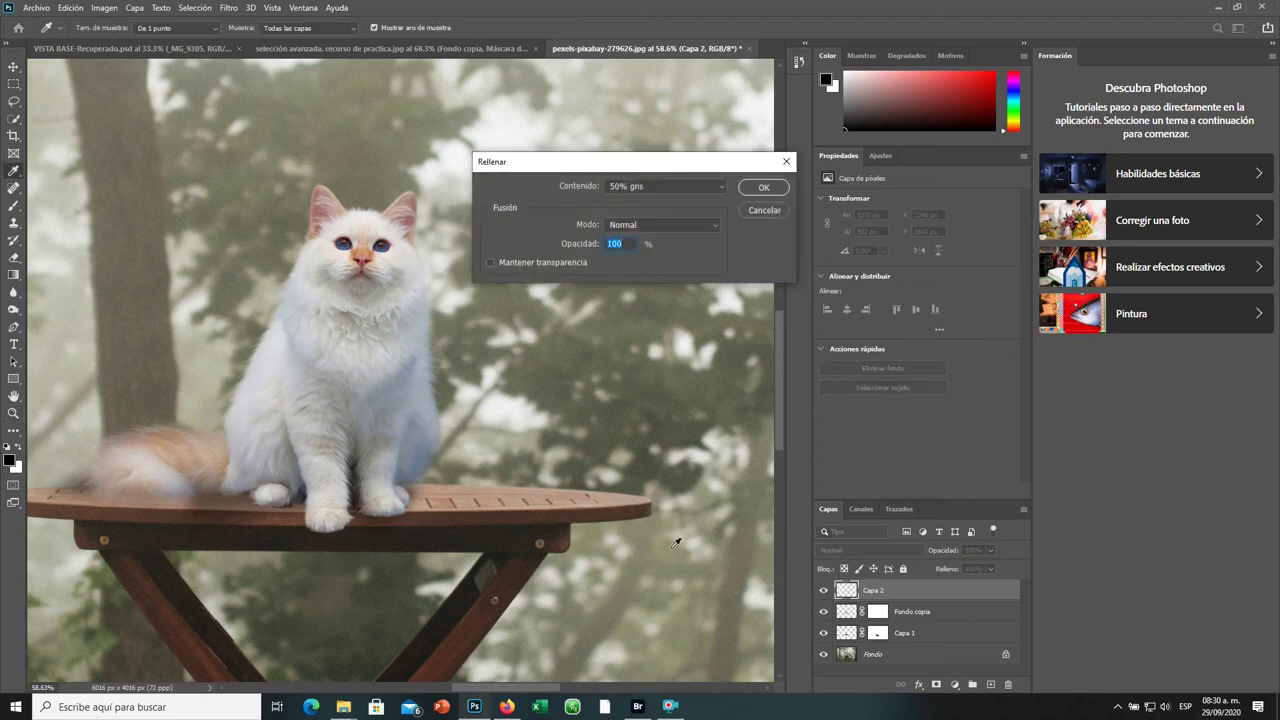
Step: Fill Capa 2 with 50% gray and set its blend mode to Superponer
{"action": "left_click", "coordinate": [763, 187]}
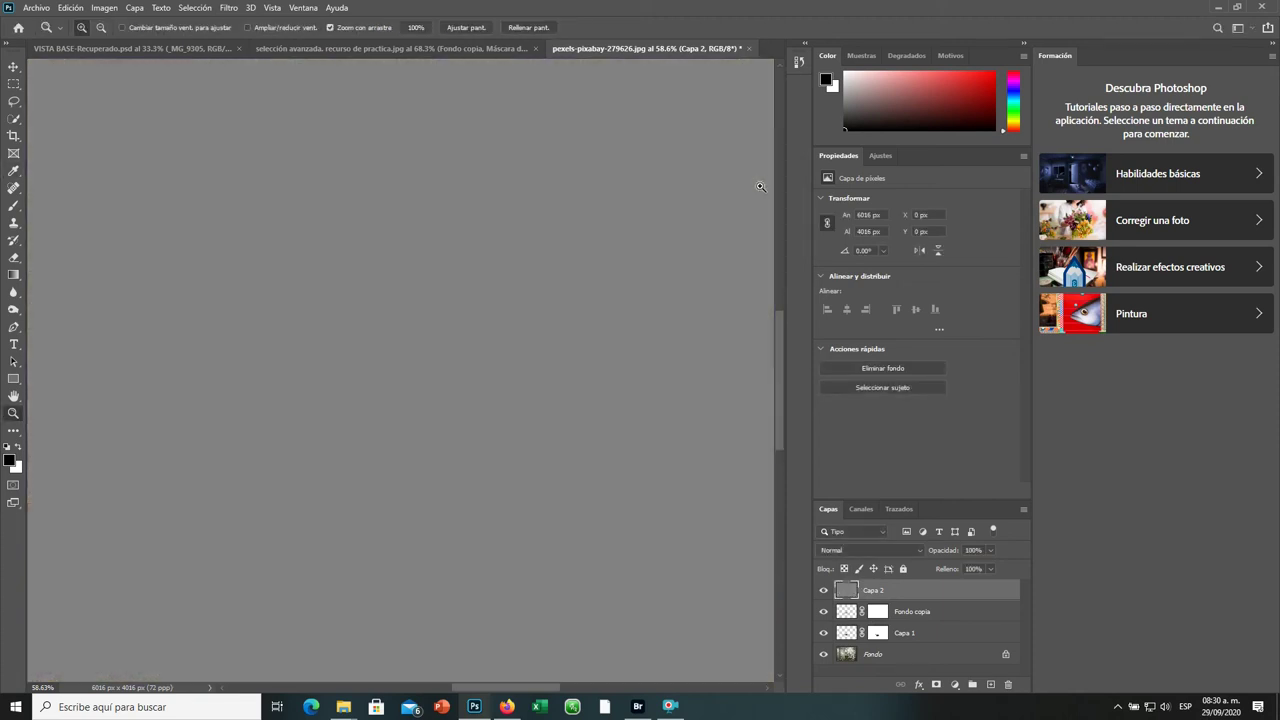
{"action": "left_click", "coordinate": [894, 549]}
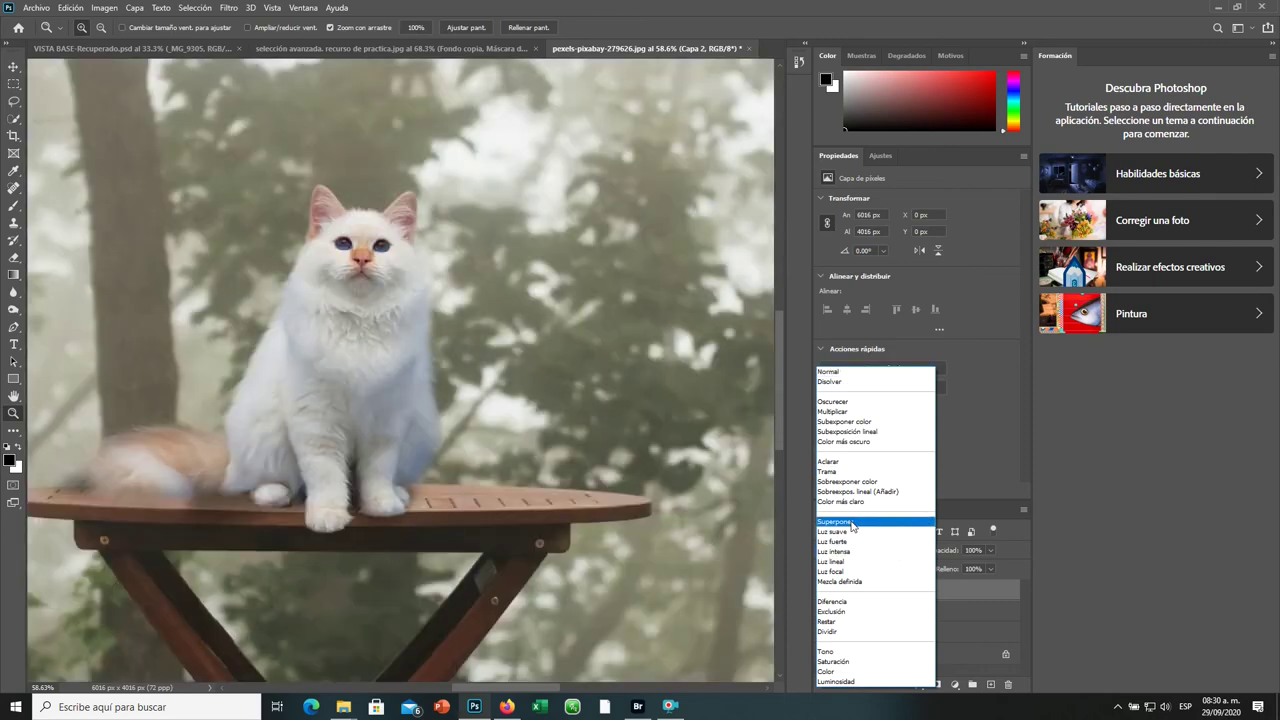
{"action": "left_click", "coordinate": [850, 521]}
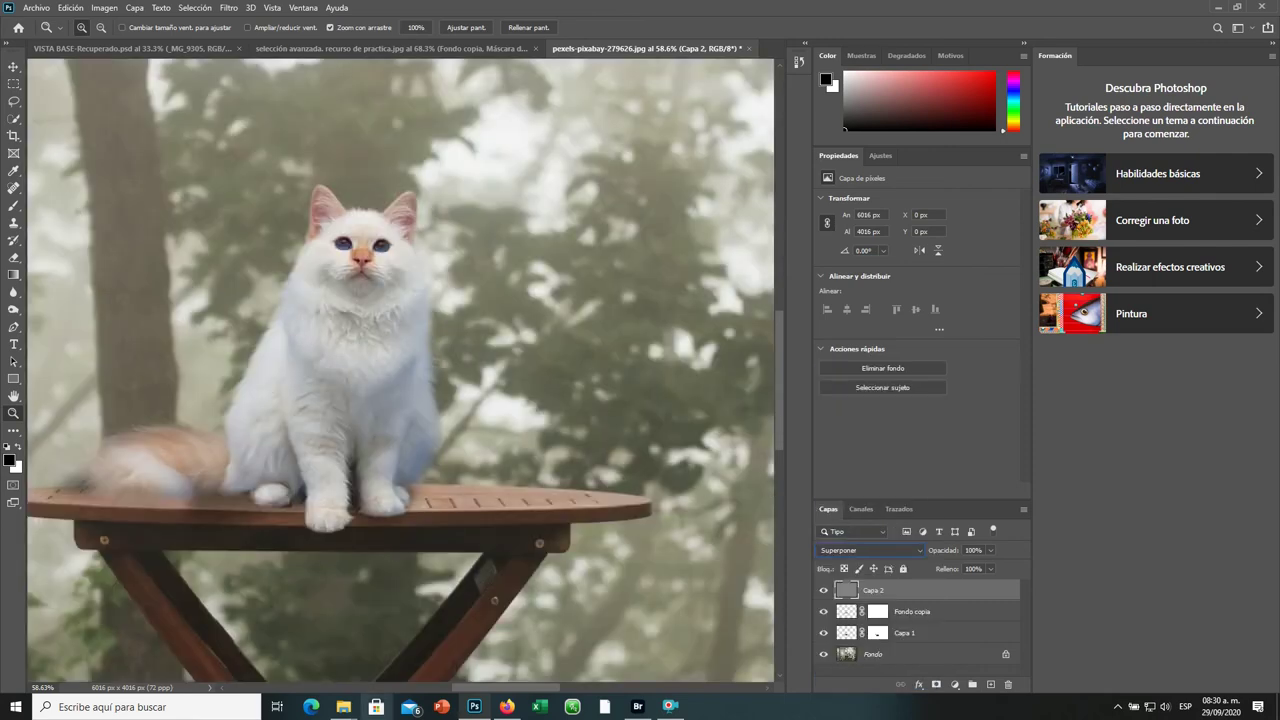
{"action": "left_click", "coordinate": [229, 9]}
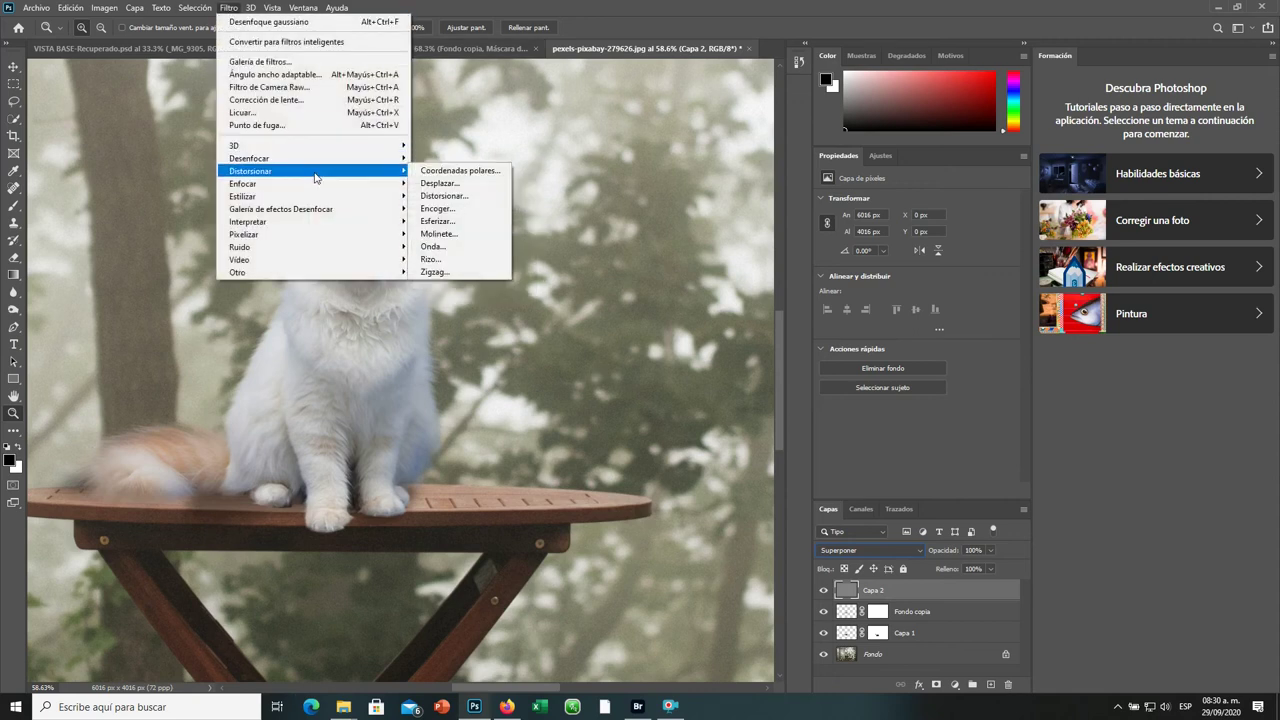
{"action": "mouse_move", "coordinate": [310, 247]}
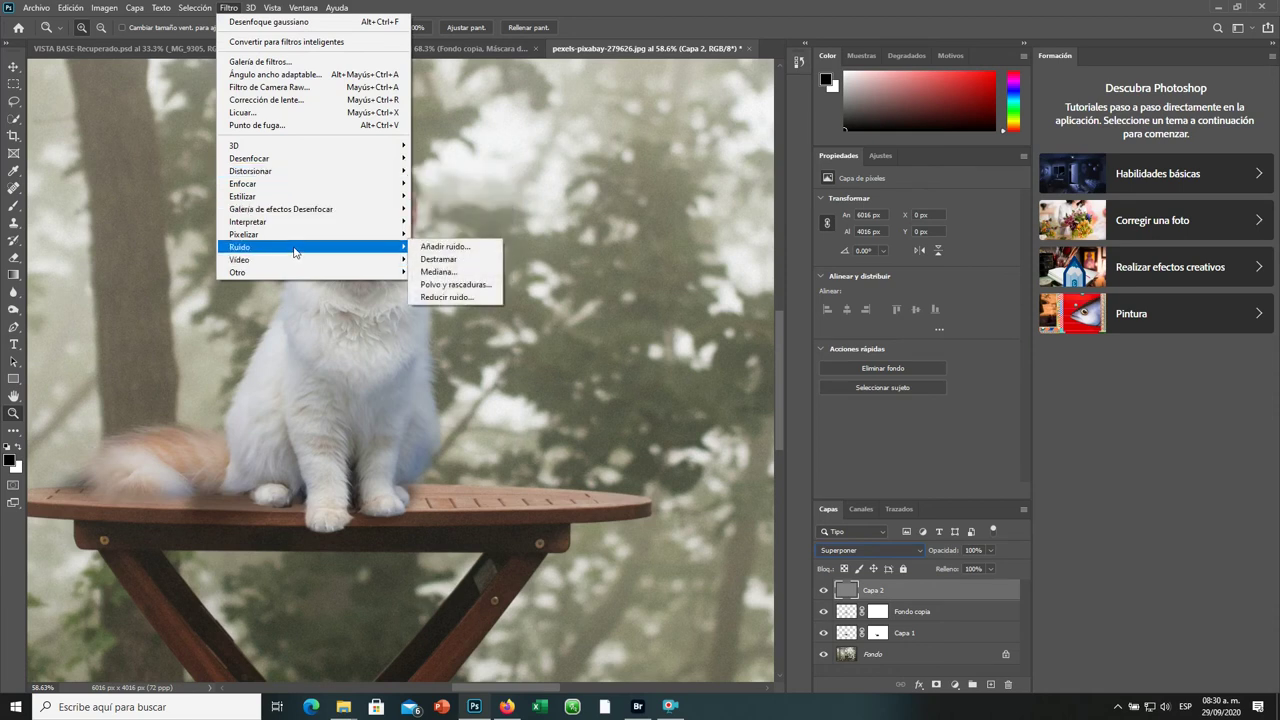
Step: Add Gaussian monochromatic noise of about 8.21% to the gray Capa 2 layer
{"action": "left_click", "coordinate": [442, 247]}
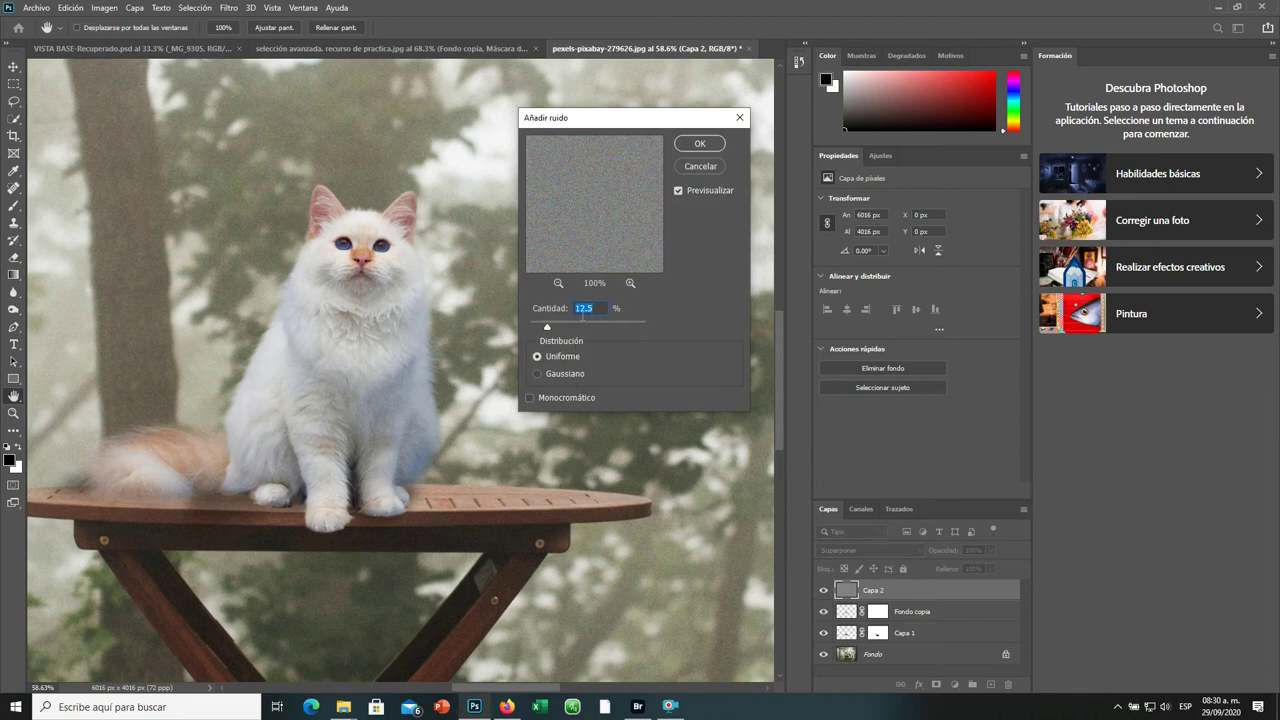
{"action": "left_click", "coordinate": [538, 375]}
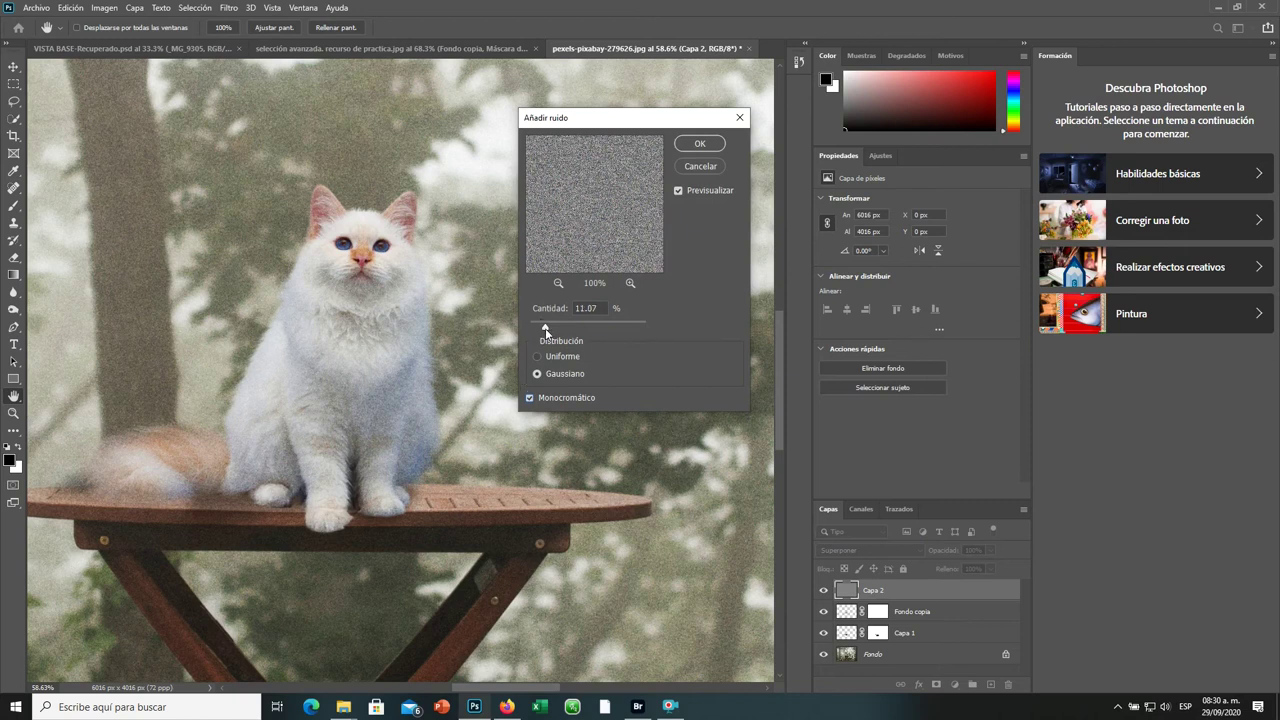
{"action": "left_click_drag", "start_coordinate": [547, 327], "coordinate": [533, 331]}
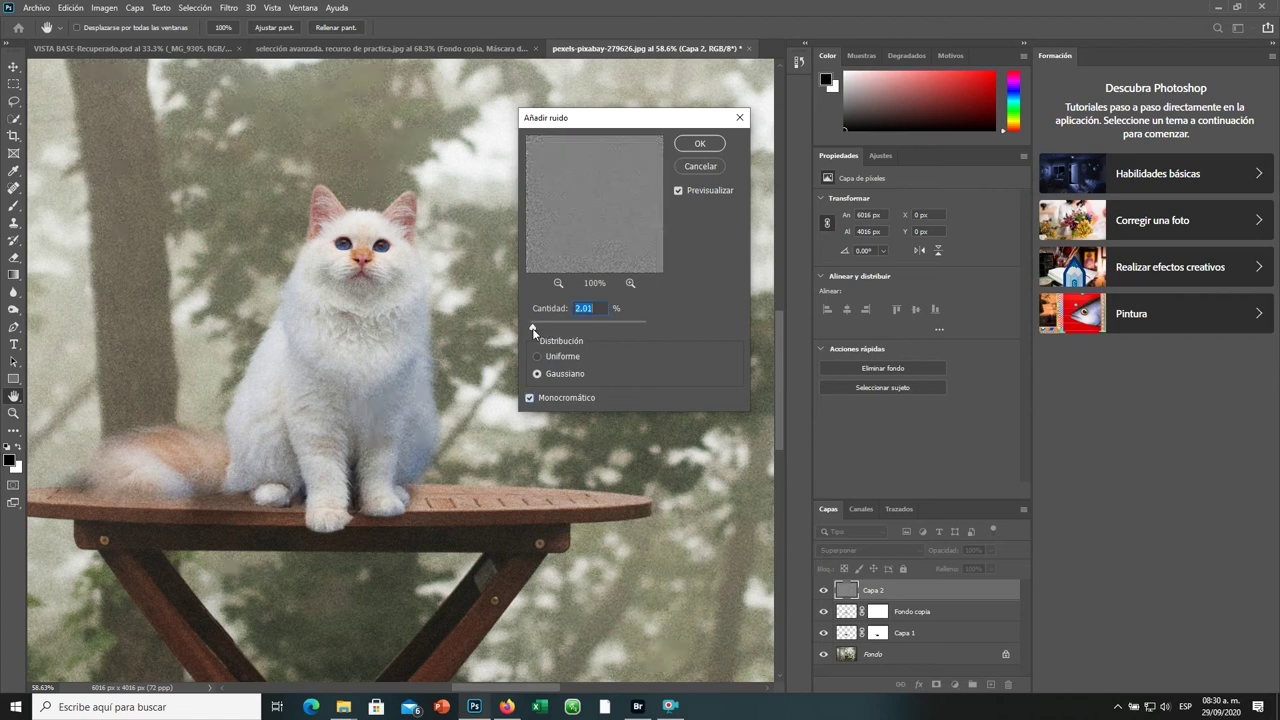
{"action": "left_click_drag", "start_coordinate": [533, 331], "coordinate": [542, 331]}
{"action": "left_click", "coordinate": [700, 143]}
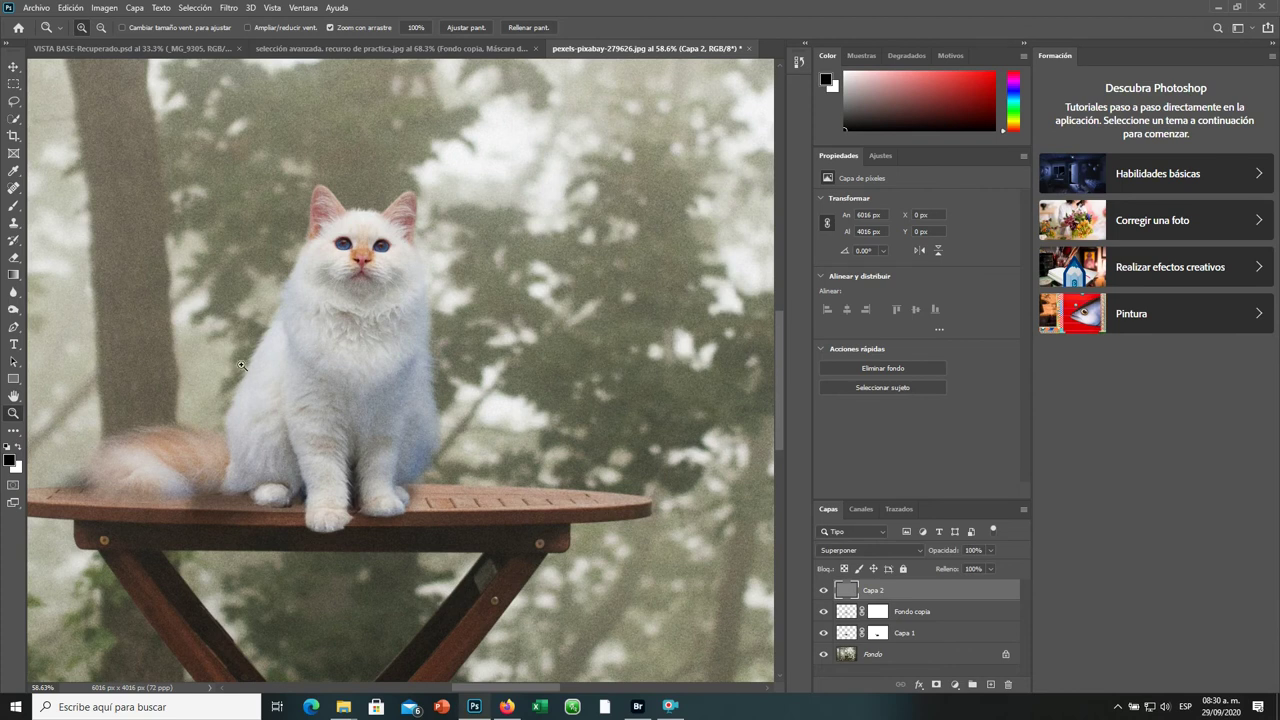
Step: Load the cat's outline from Fondo copia as the active selection
{"action": "left_click", "coordinate": [847, 638]}
{"action": "left_click", "coordinate": [845, 637], "text": "ctrl"}
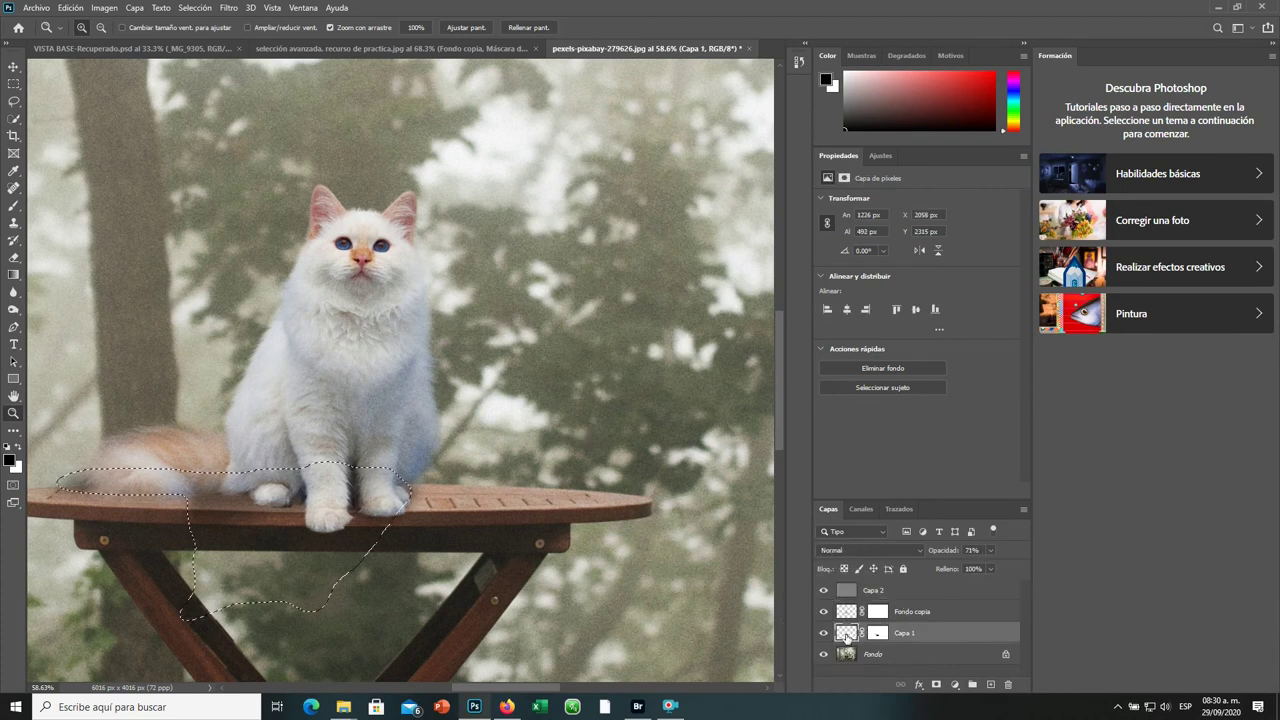
{"action": "left_click", "coordinate": [846, 614]}
{"action": "left_click", "coordinate": [846, 612], "text": "ctrl"}
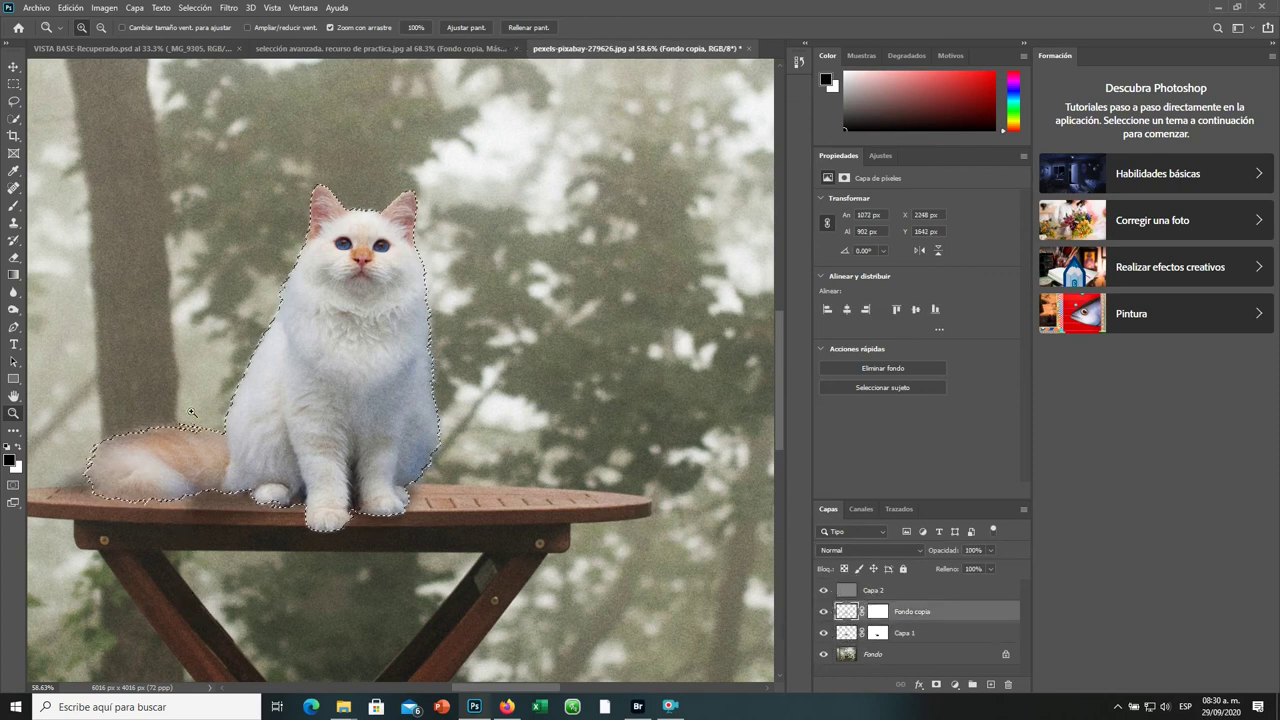
Step: Rename Capa 2 to 'ruido' and mask it to the cat selection
{"action": "left_click", "coordinate": [855, 591]}
{"action": "double_click", "coordinate": [873, 590]}
{"action": "type", "text": "ruido"}
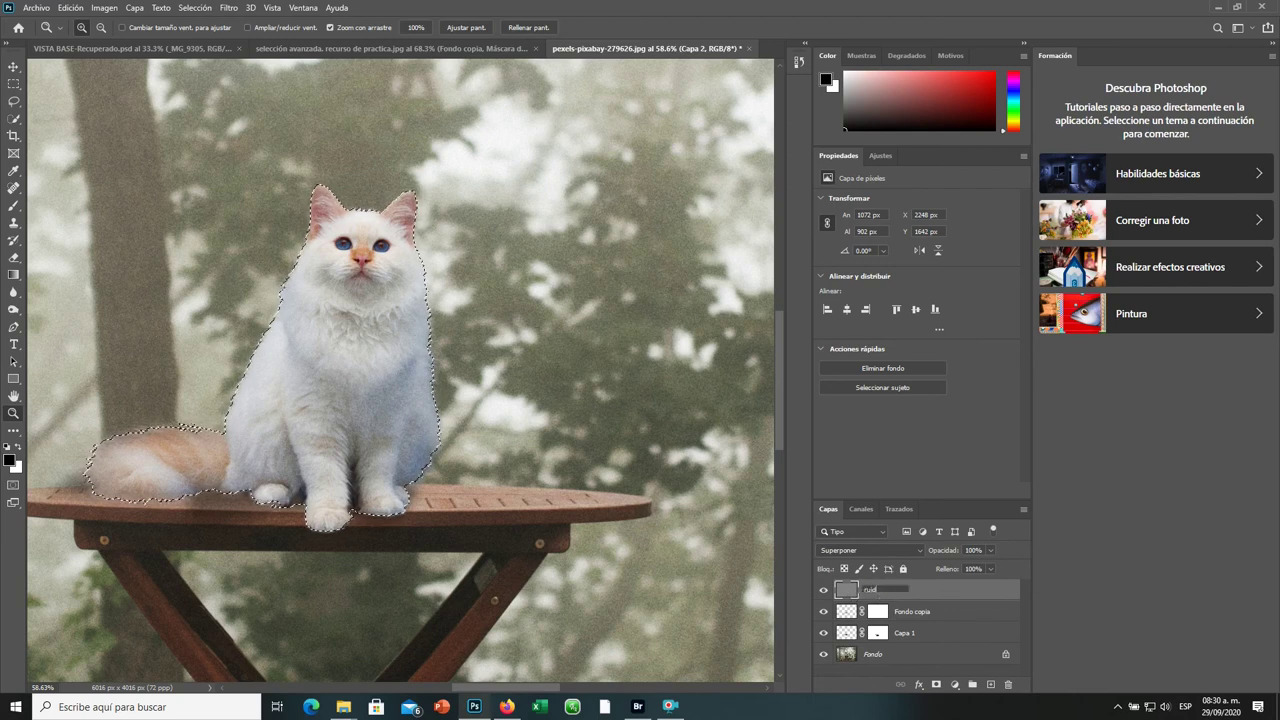
{"action": "key", "text": "Return"}
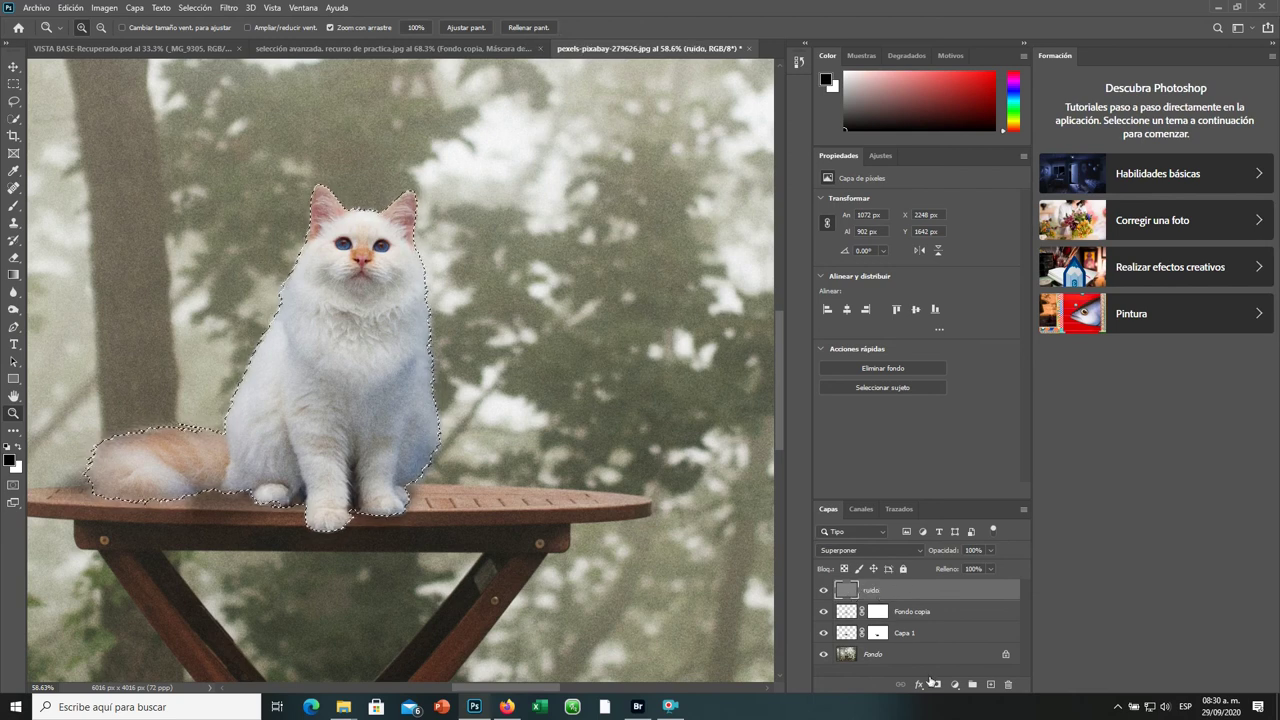
{"action": "left_click", "coordinate": [936, 685]}
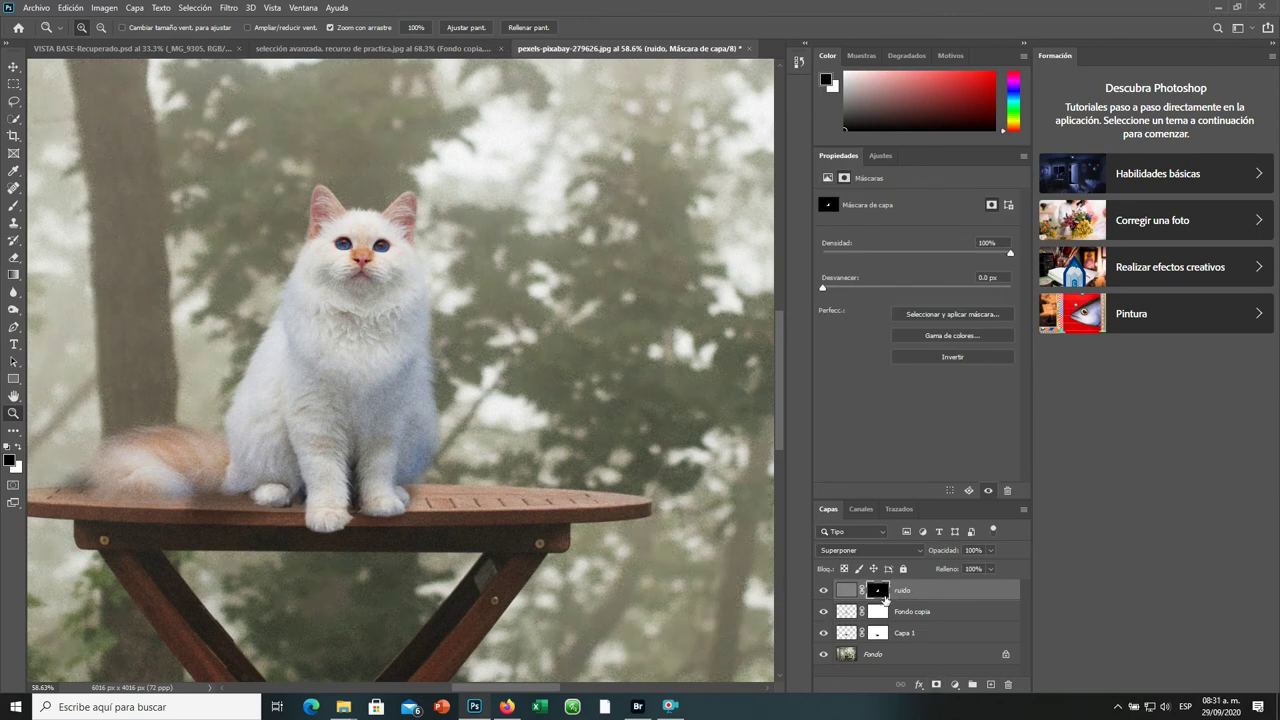
Step: Lower the ruido layer's opacity to 31%, checking the grain zoomed in on the cat
{"action": "left_click", "coordinate": [408, 355]}
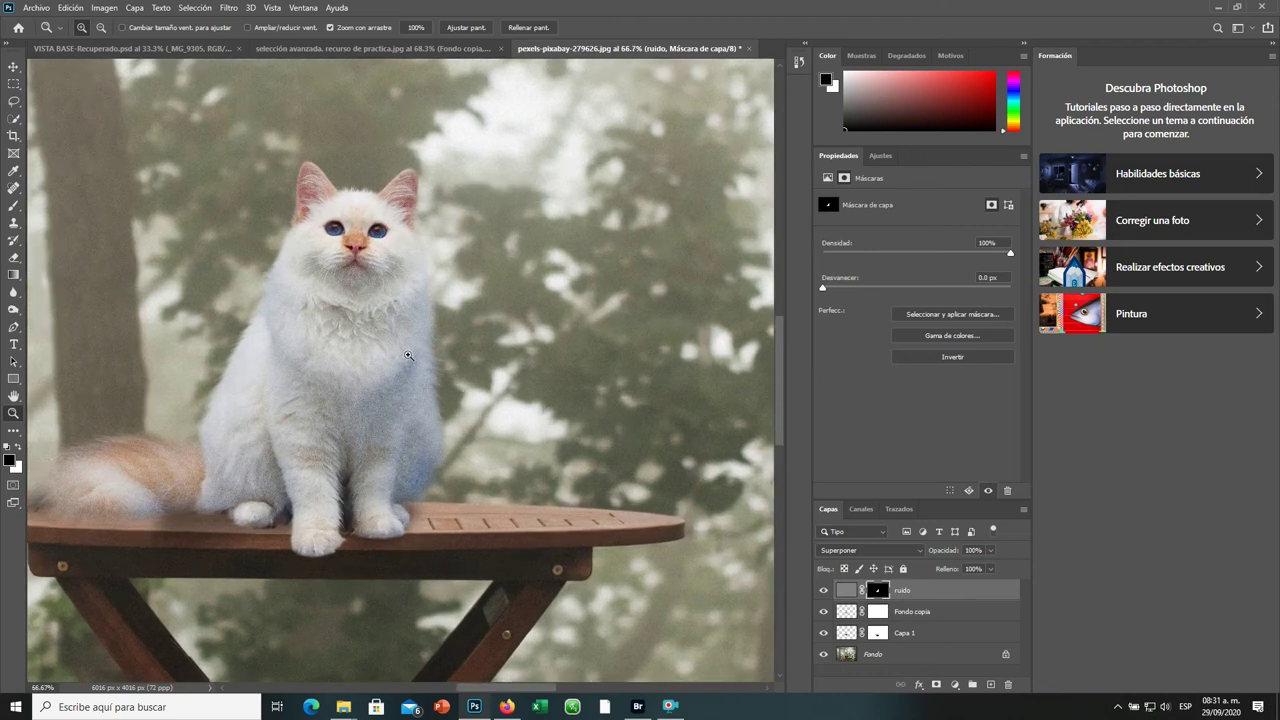
{"action": "left_click", "coordinate": [408, 355]}
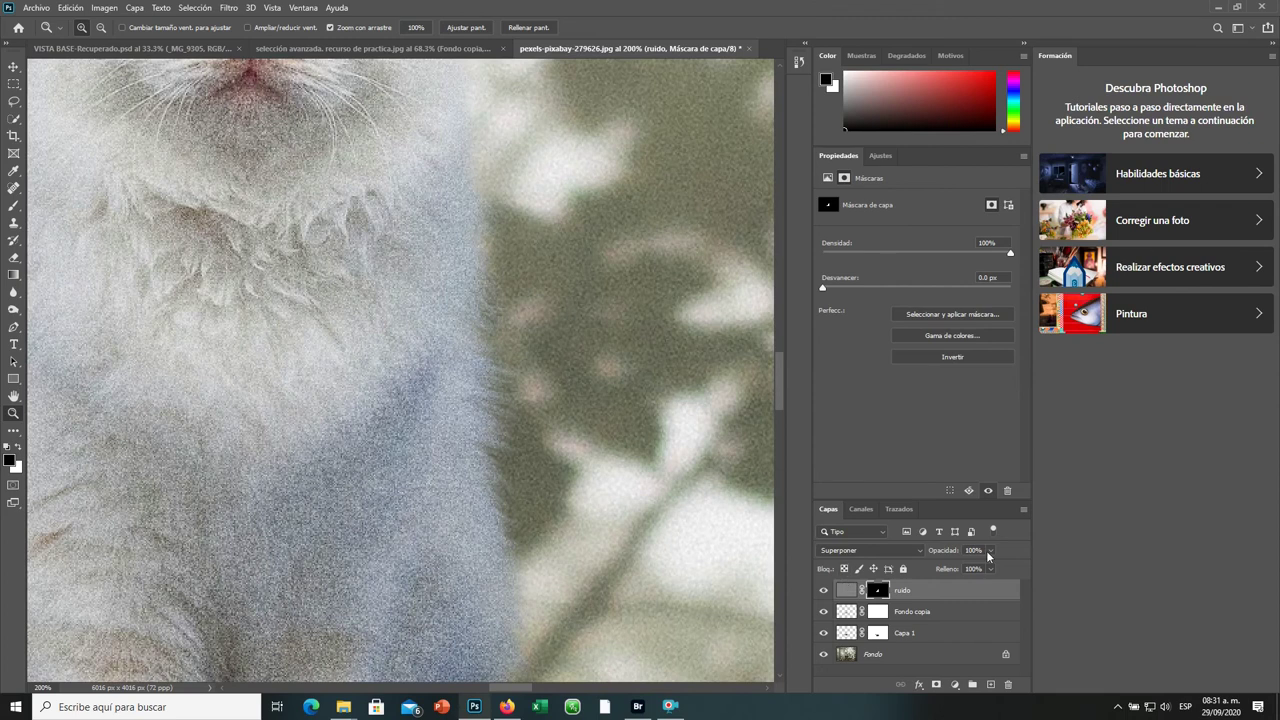
{"action": "left_click_drag", "start_coordinate": [957, 552], "coordinate": [899, 549]}
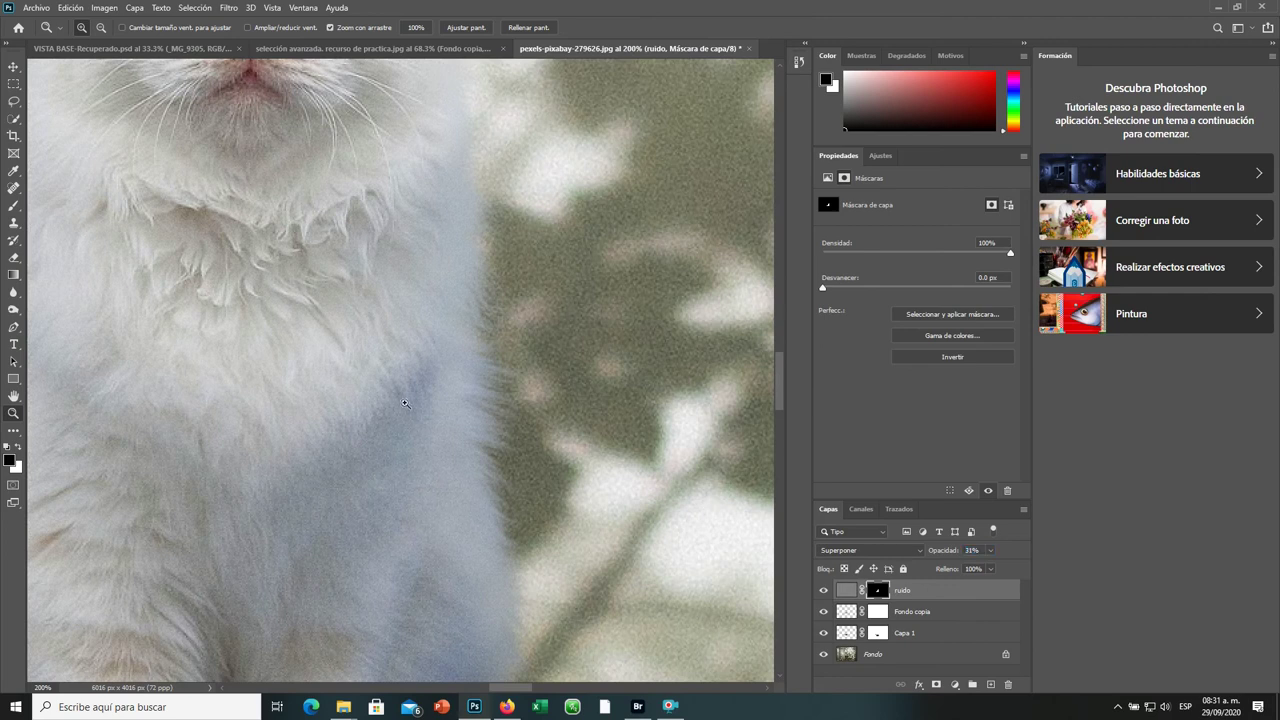
{"action": "left_click", "coordinate": [823, 591]}
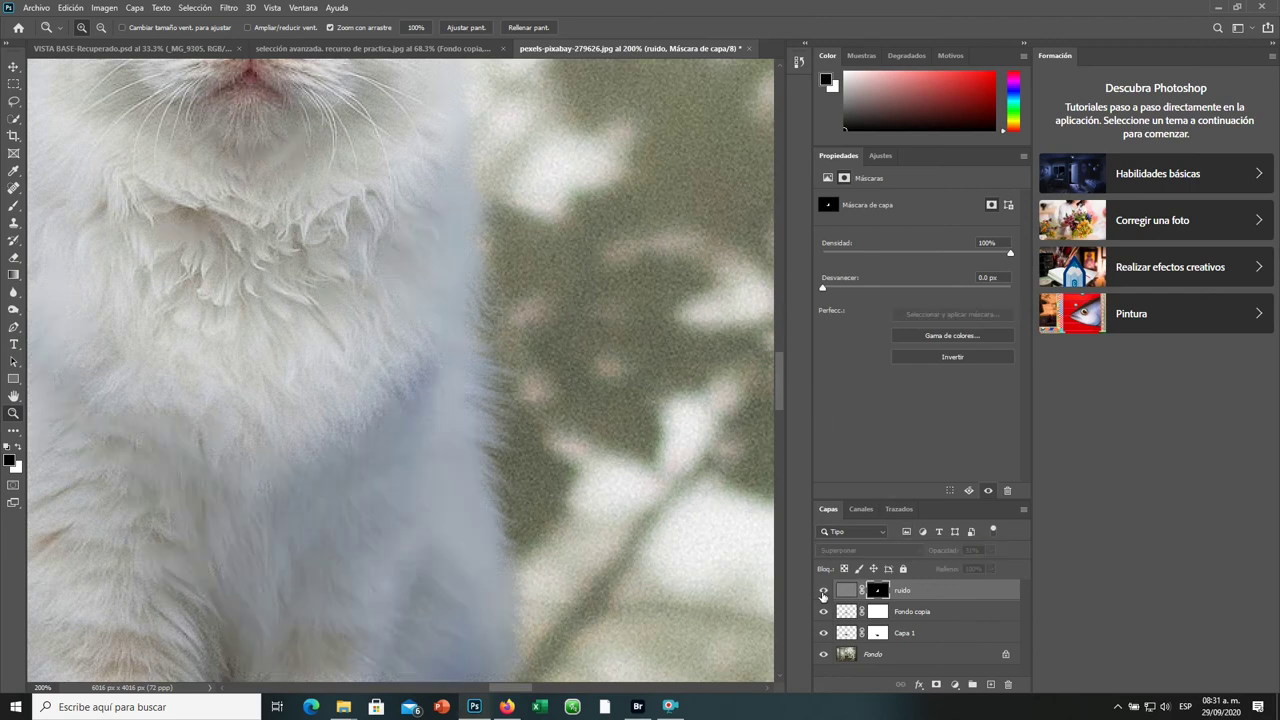
{"action": "left_click", "coordinate": [823, 591]}
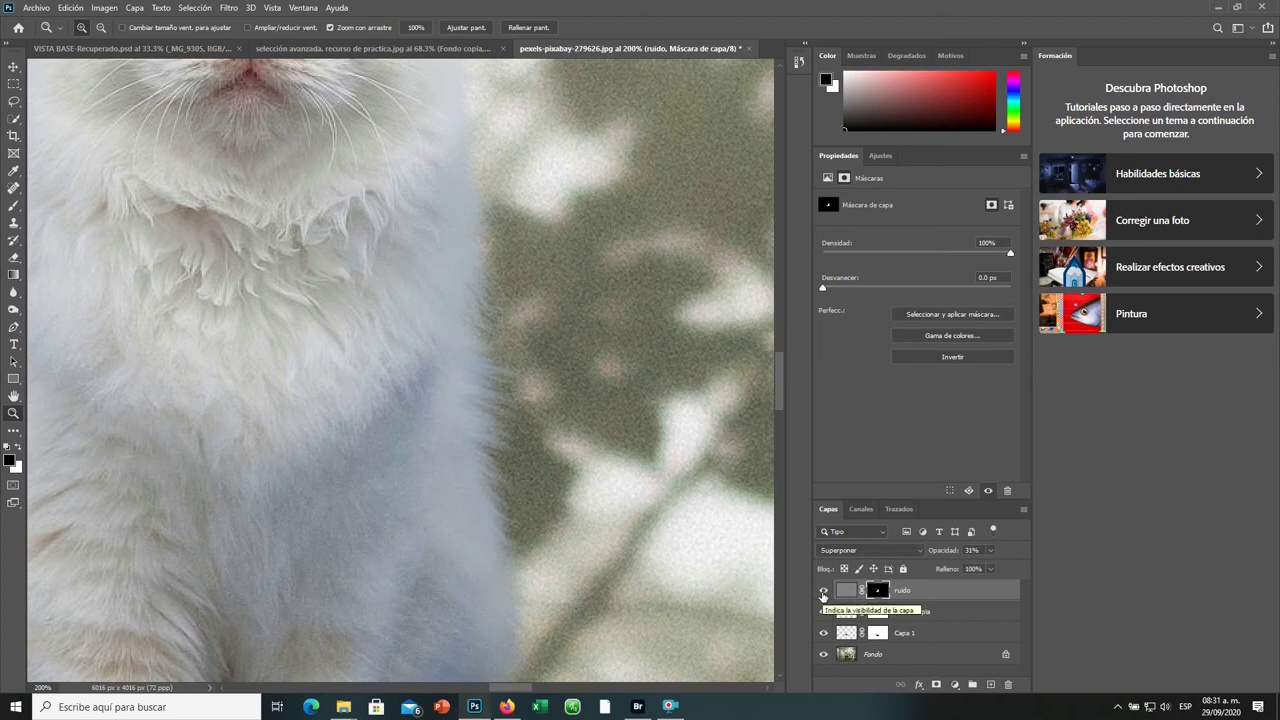
{"action": "left_click", "coordinate": [462, 265], "text": "alt"}
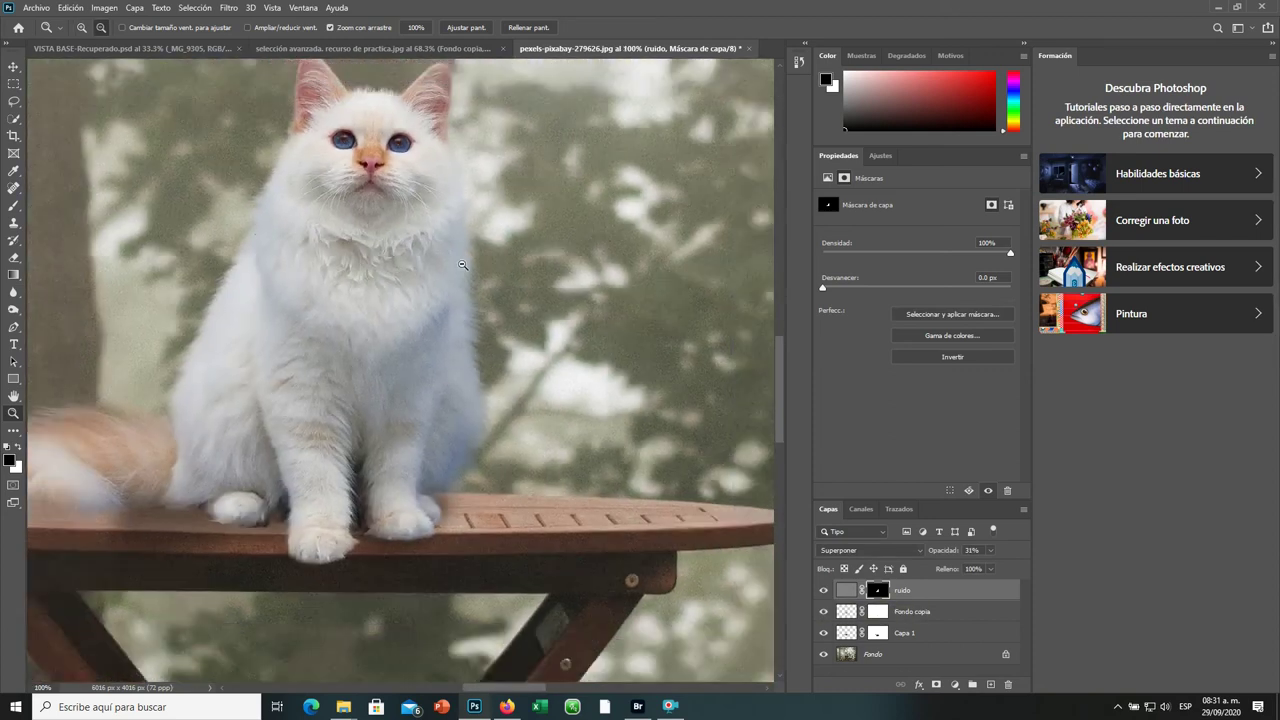
{"action": "left_click", "coordinate": [462, 265], "text": "alt"}
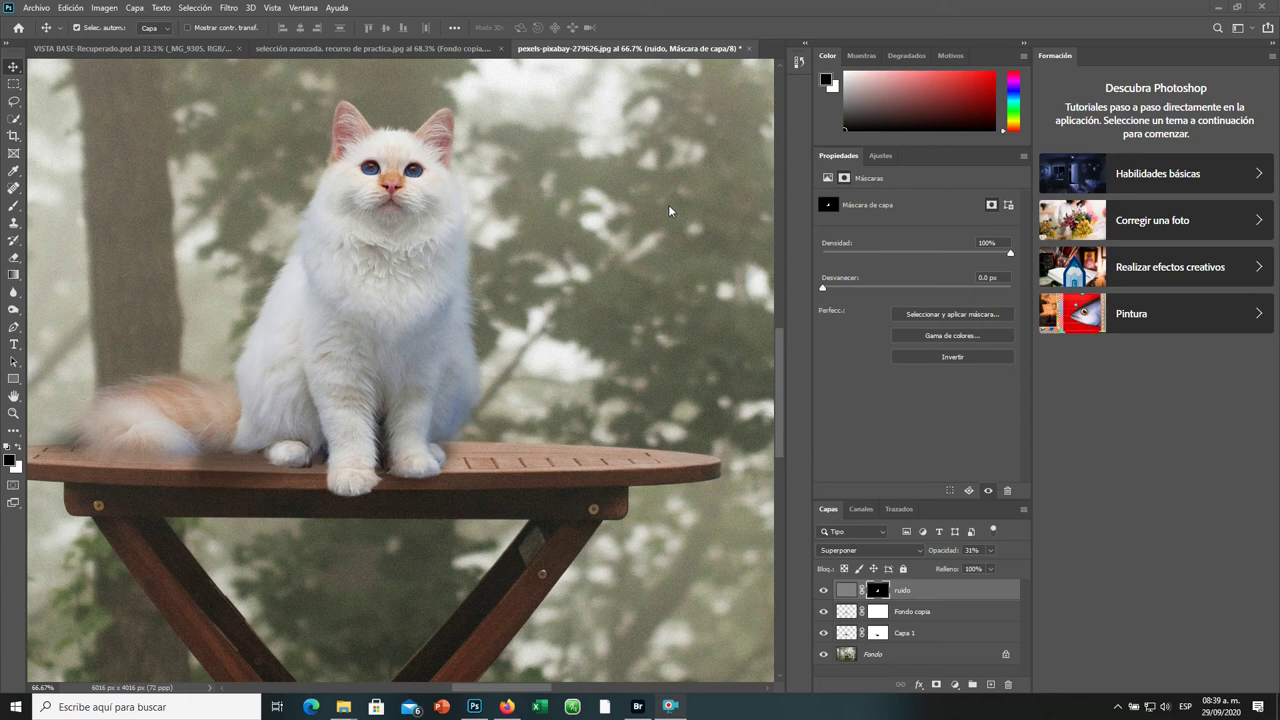
Step: Select the Fondo copia cat layer and open Imagen > Ajustes > Igualar color
{"action": "left_click", "coordinate": [955, 685]}
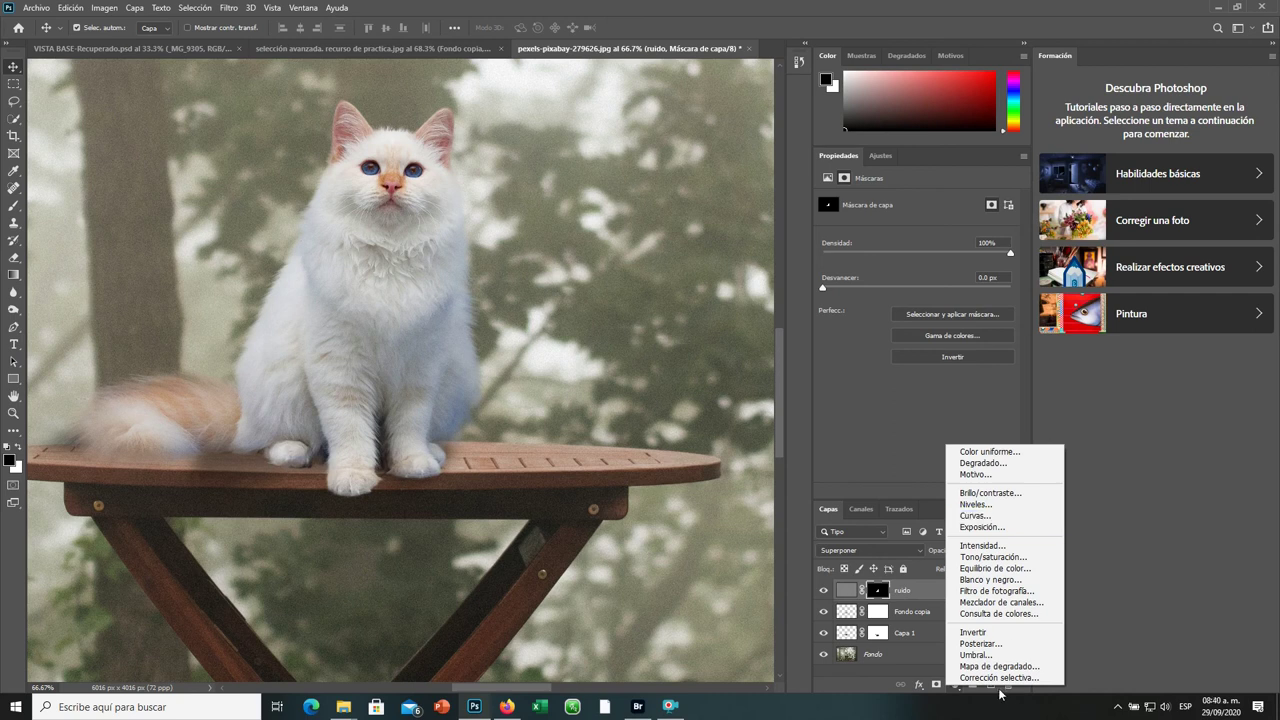
{"action": "left_click", "coordinate": [11, 68]}
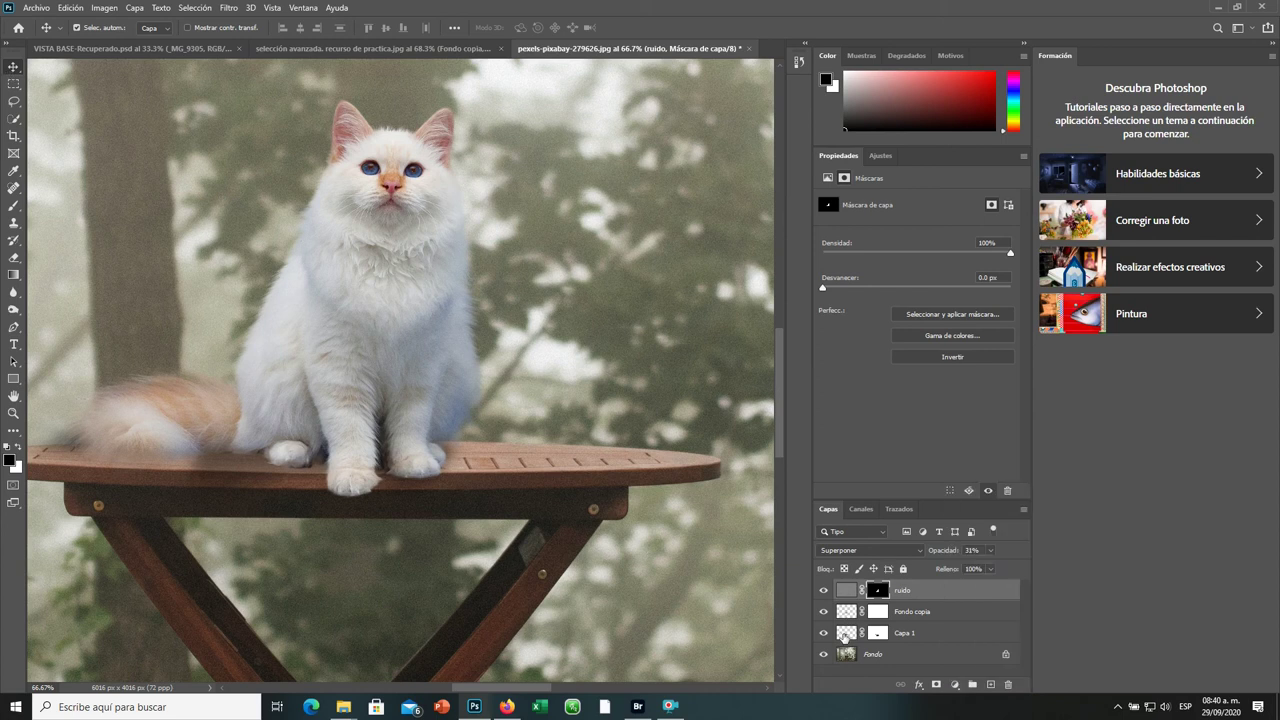
{"action": "left_click", "coordinate": [847, 631]}
{"action": "left_click", "coordinate": [847, 617]}
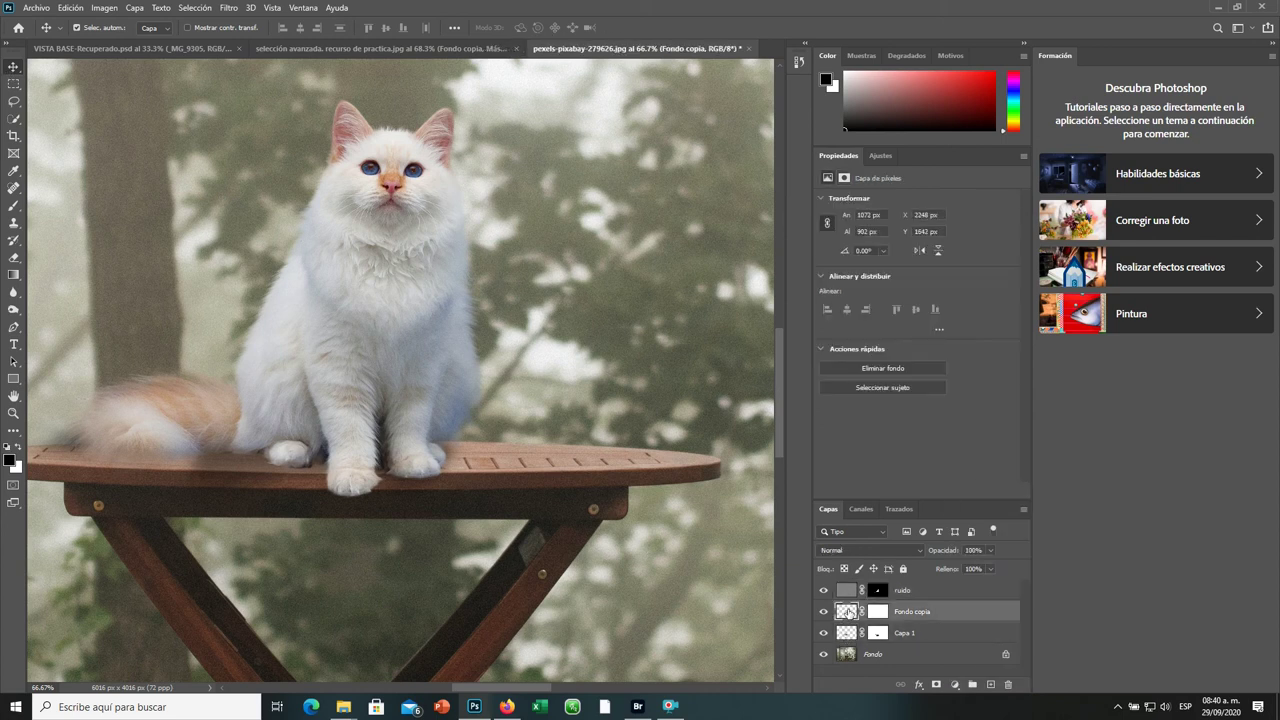
{"action": "left_click", "coordinate": [104, 9]}
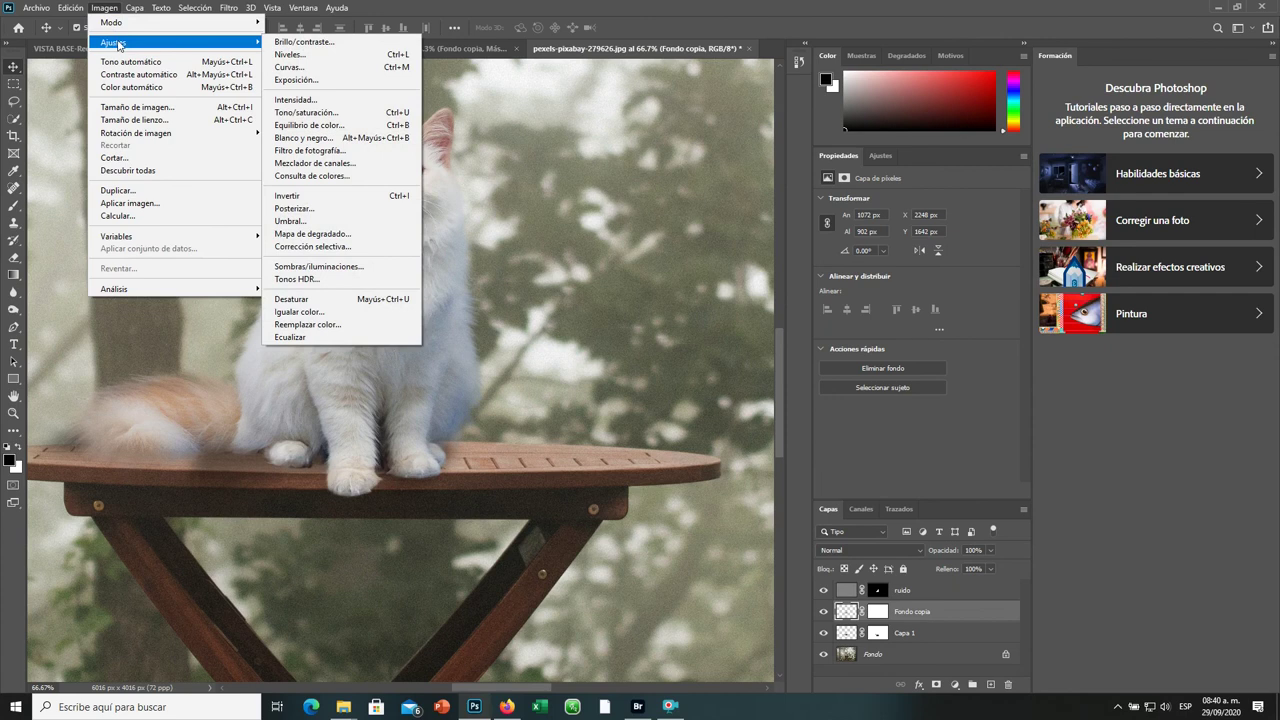
Step: Apply Match Color to the cat, using this document's Fondo layer as source with Transición 44
{"action": "left_click", "coordinate": [298, 314]}
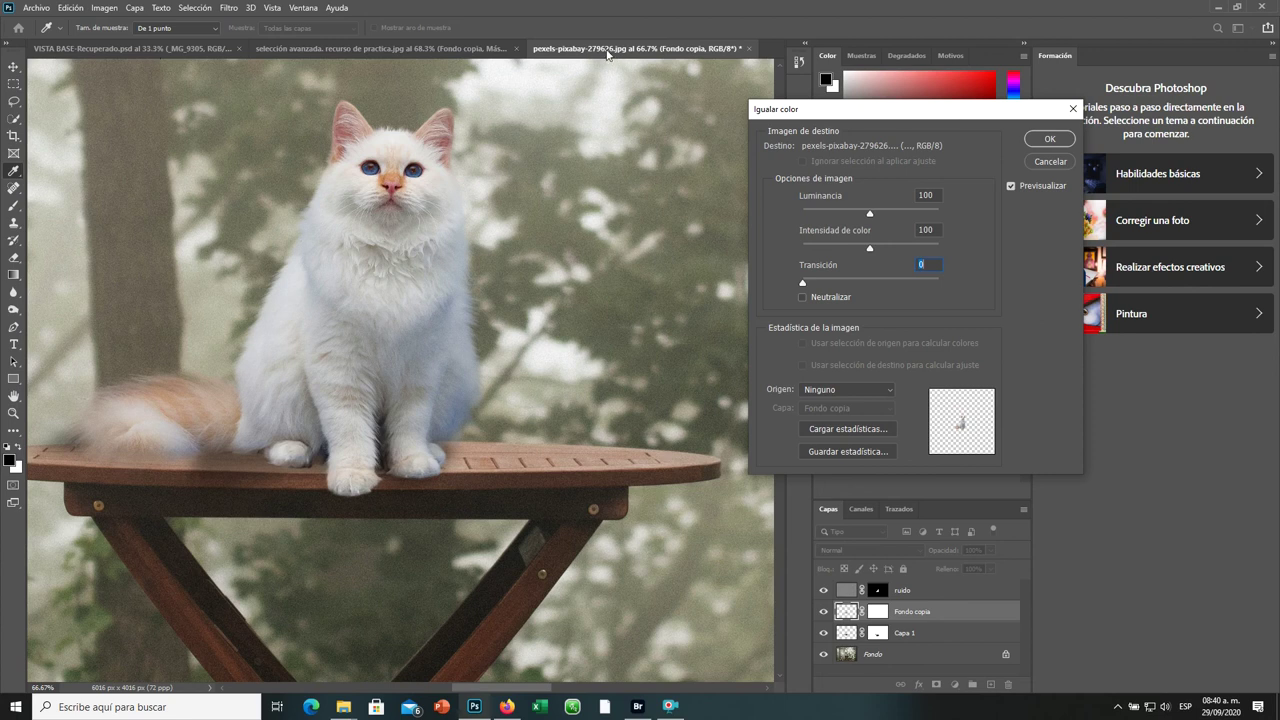
{"action": "left_click", "coordinate": [866, 394]}
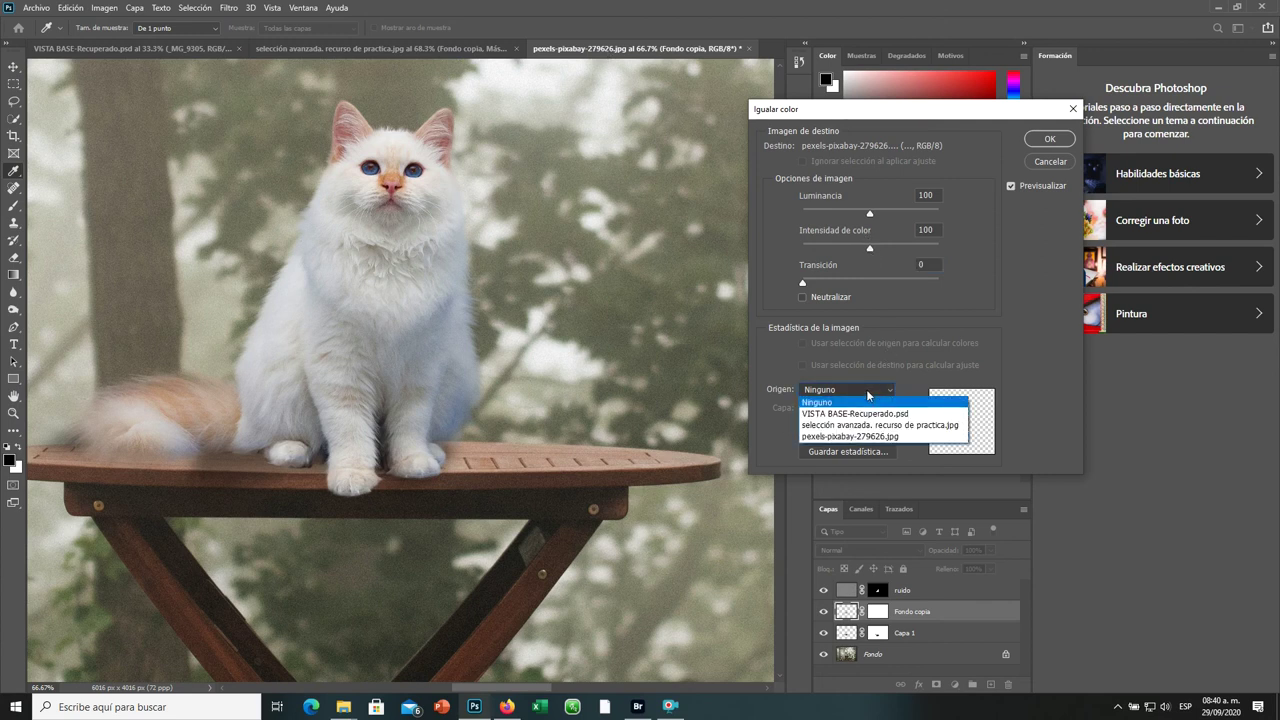
{"action": "left_click", "coordinate": [857, 436]}
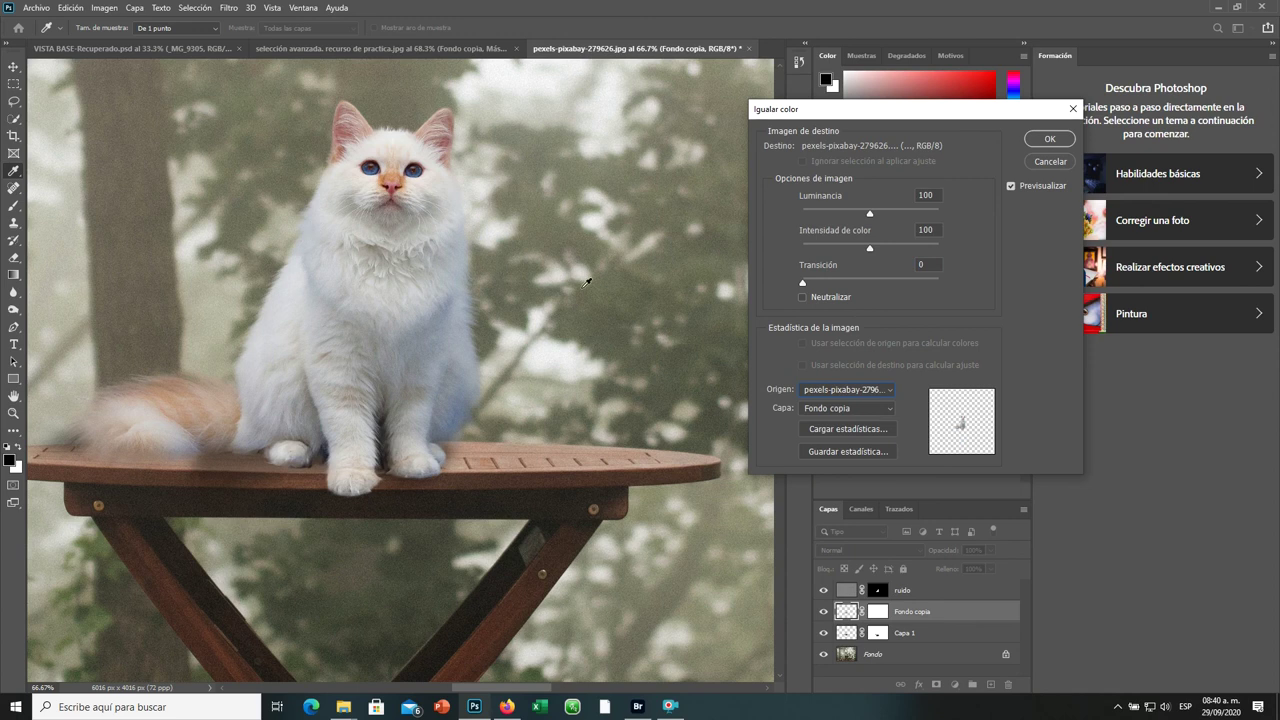
{"action": "left_click", "coordinate": [865, 410]}
{"action": "left_click", "coordinate": [846, 478]}
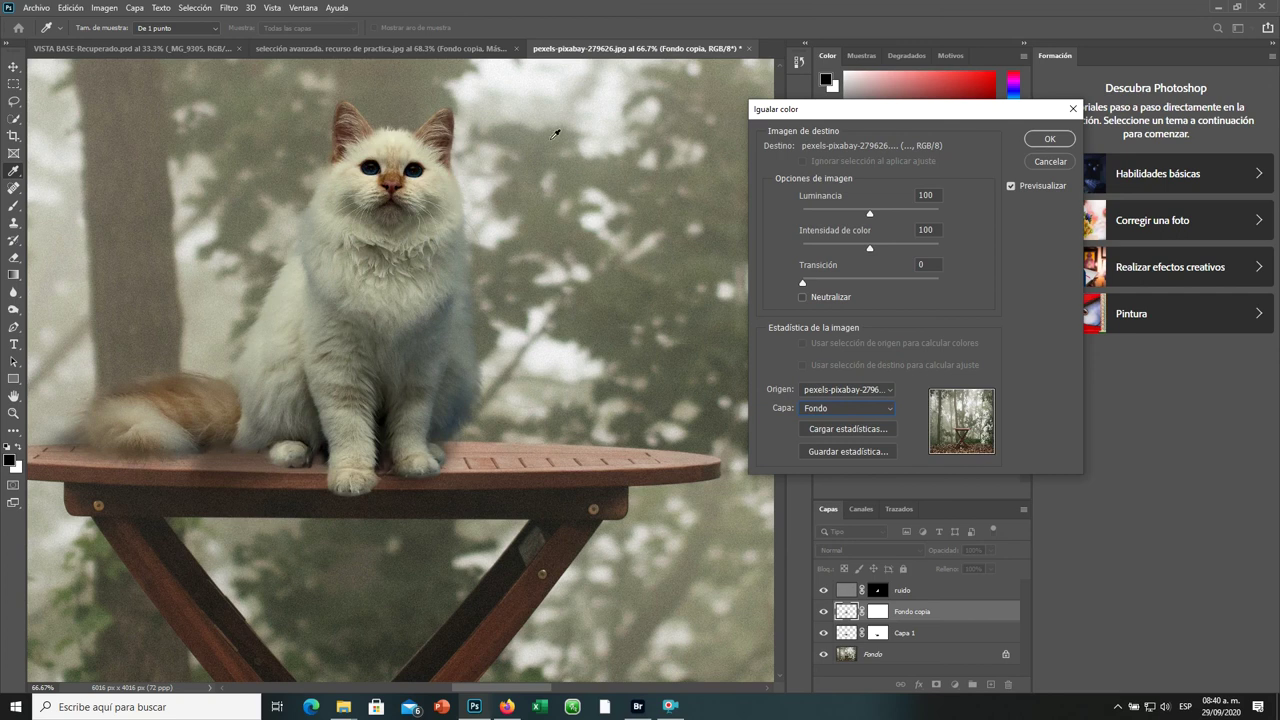
{"action": "left_click", "coordinate": [1011, 186]}
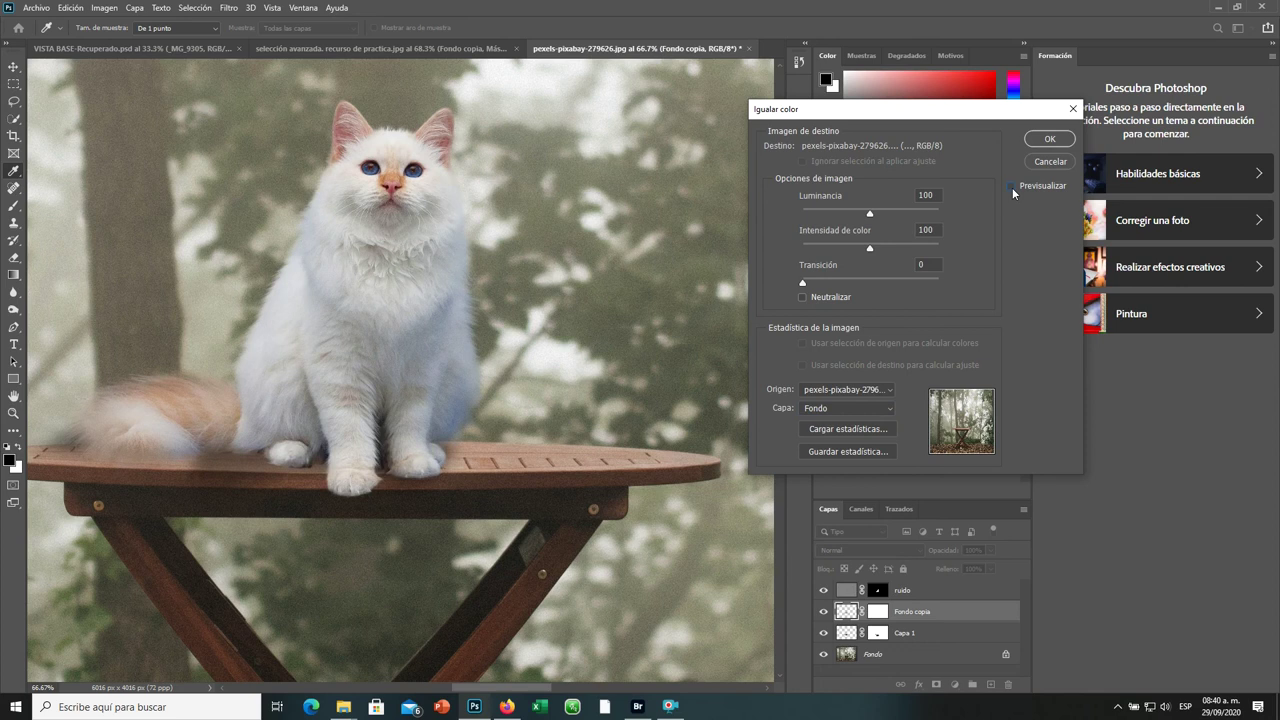
{"action": "left_click", "coordinate": [1011, 186]}
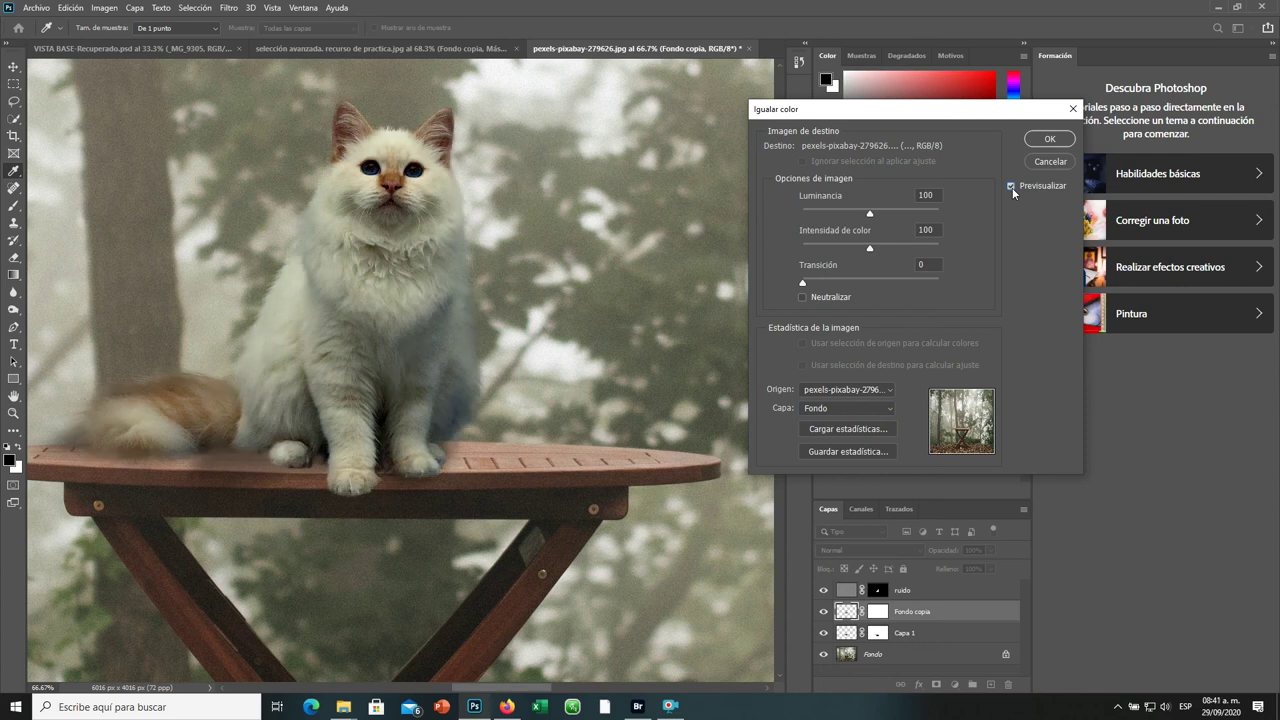
{"action": "left_click_drag", "start_coordinate": [802, 284], "coordinate": [840, 286]}
{"action": "left_click_drag", "start_coordinate": [840, 287], "coordinate": [864, 285]}
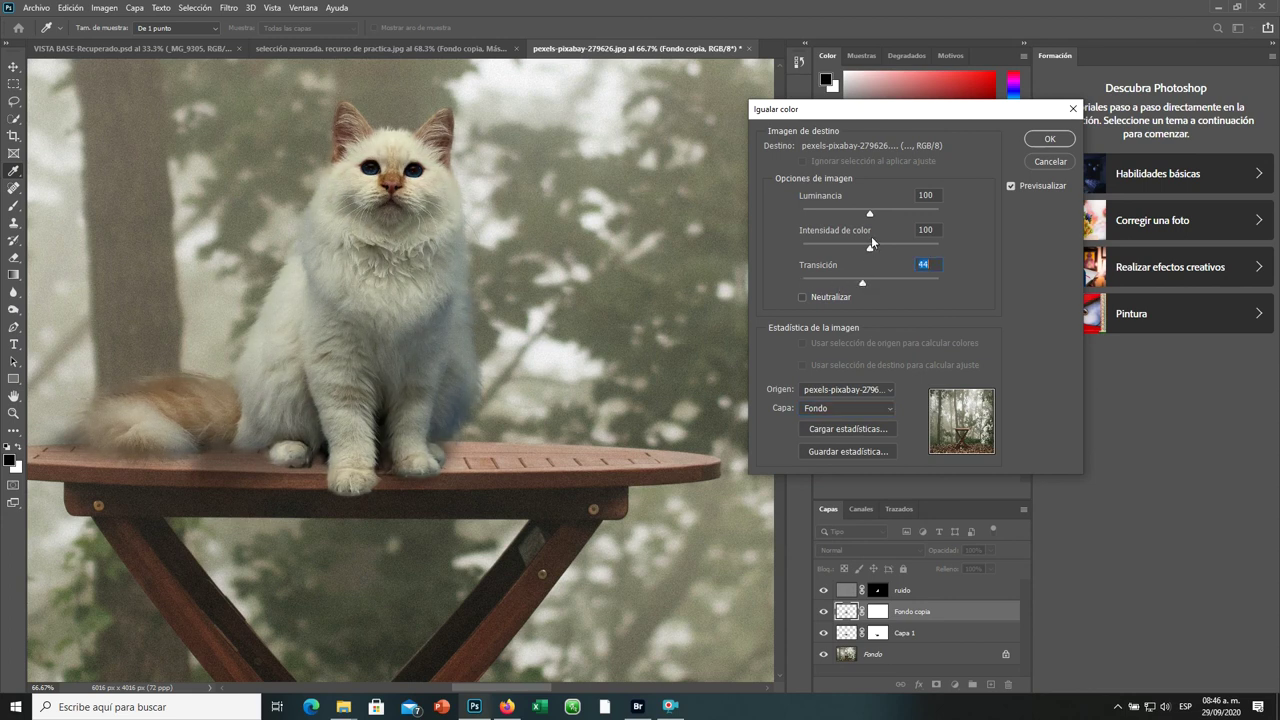
{"action": "left_click", "coordinate": [1042, 141]}
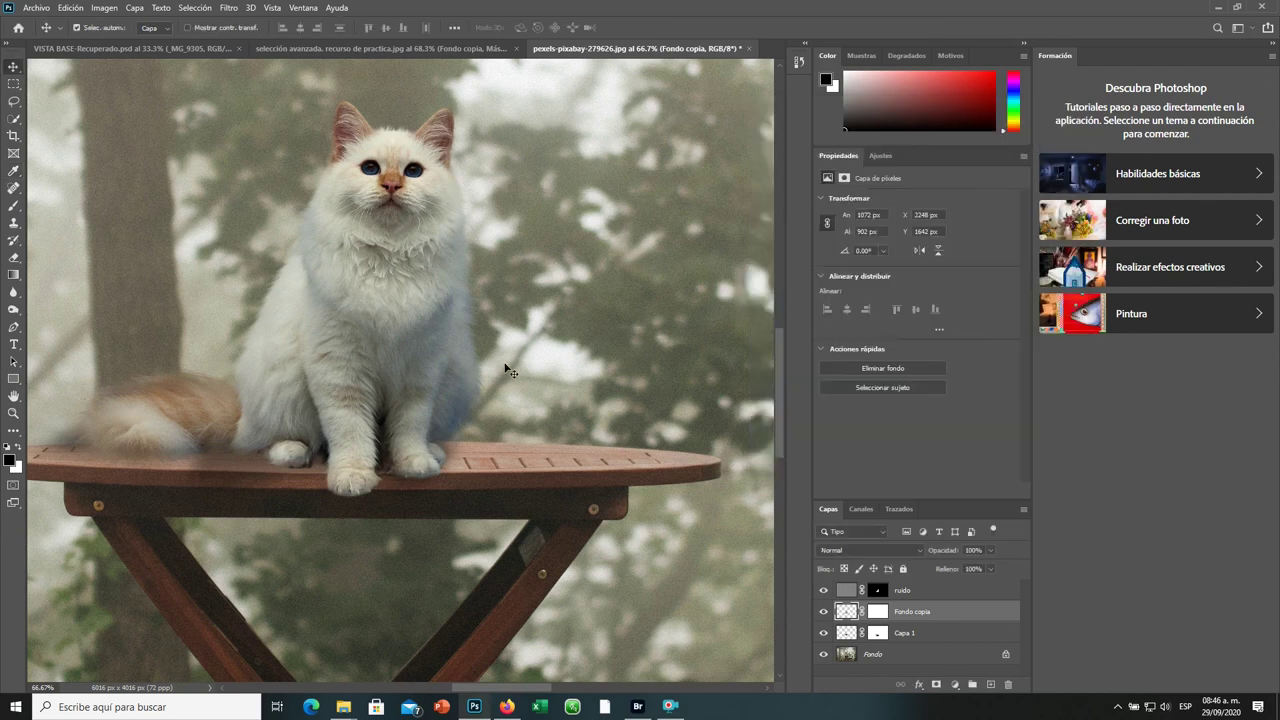
{"action": "key", "text": "ctrl+0"}
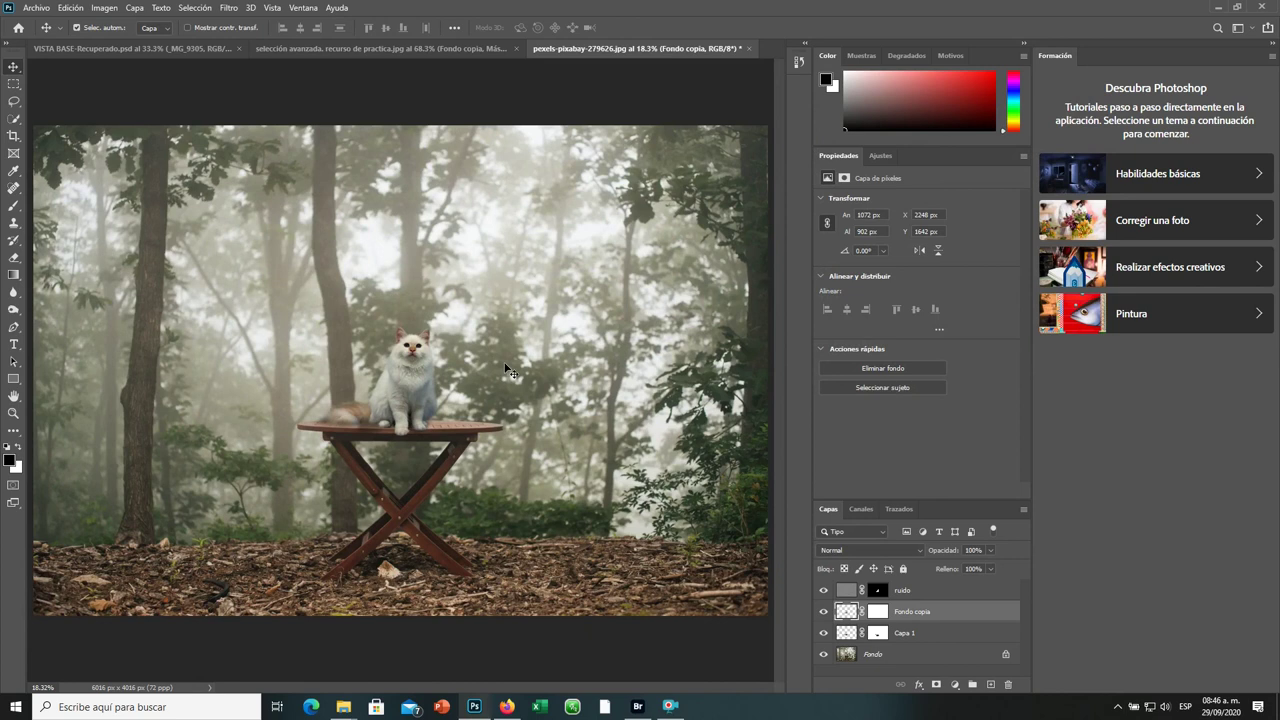
{"action": "key", "text": "z"}
{"action": "mouse_move", "coordinate": [510, 372]}
{"action": "left_mouse_down"}
{"action": "mouse_move", "coordinate": [651, 385]}
{"action": "mouse_move", "coordinate": [537, 291]}
{"action": "mouse_move", "coordinate": [491, 606]}
{"action": "mouse_move", "coordinate": [490, 424]}
{"action": "left_mouse_up"}
{"action": "left_click_drag", "start_coordinate": [161, 508], "coordinate": [529, 287]}
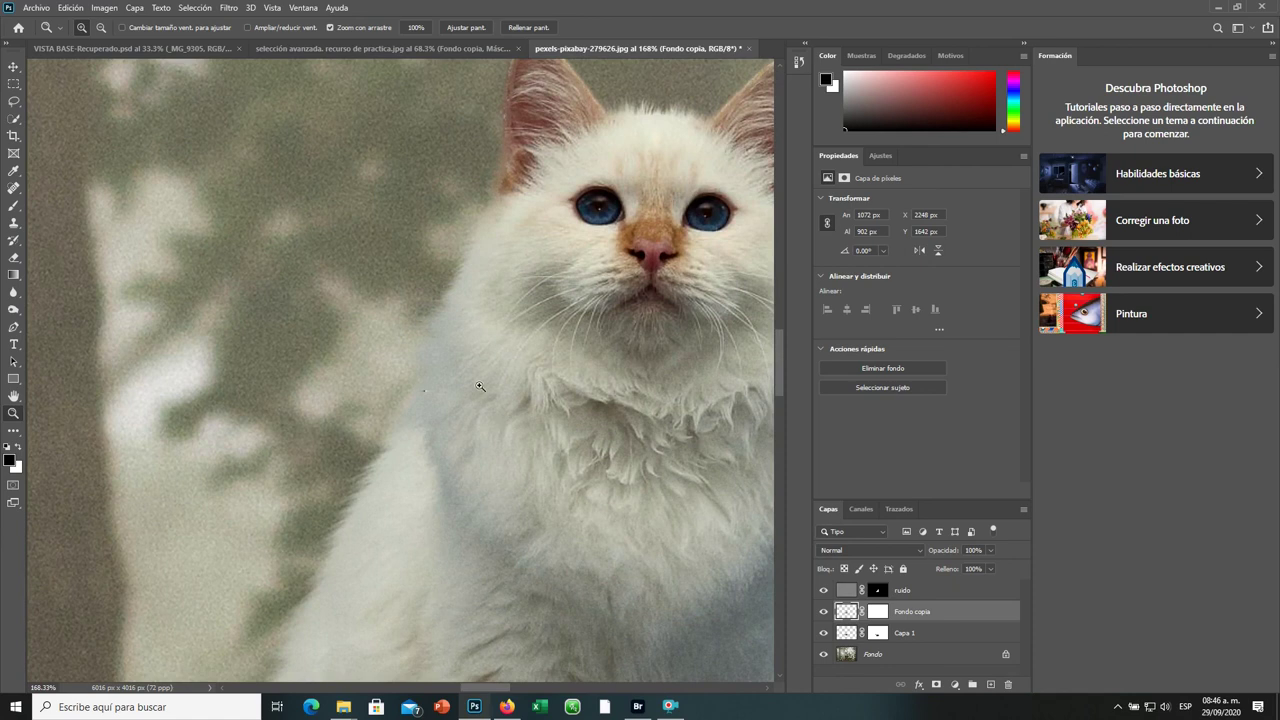
{"action": "key", "text": "ctrl+0"}
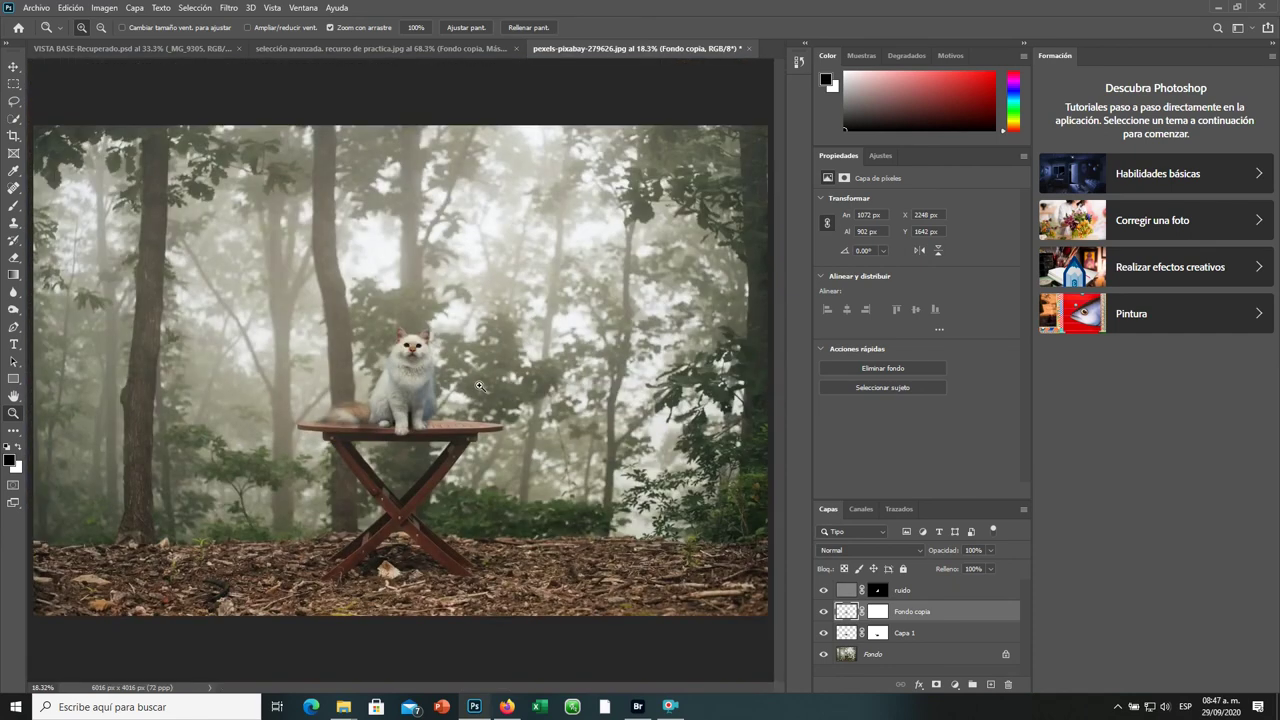